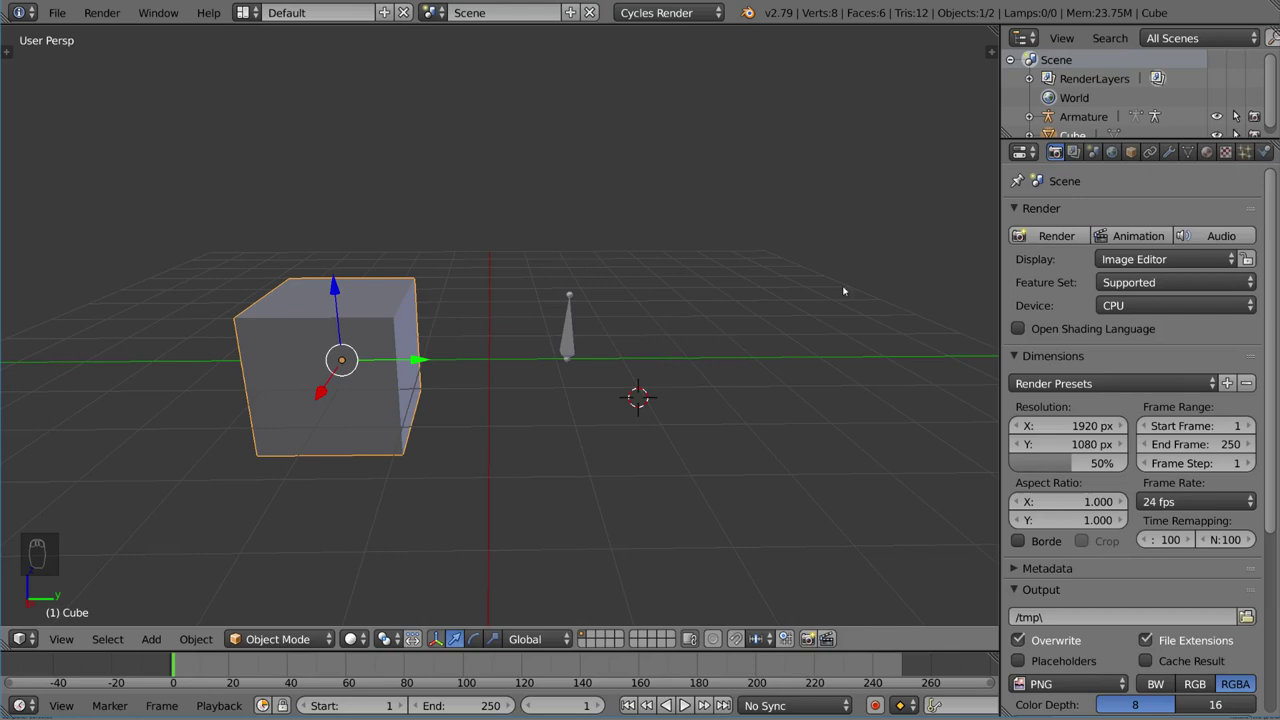
Show the Cube's Object Constraints tab and browse the constraint type list
click(1132, 152)
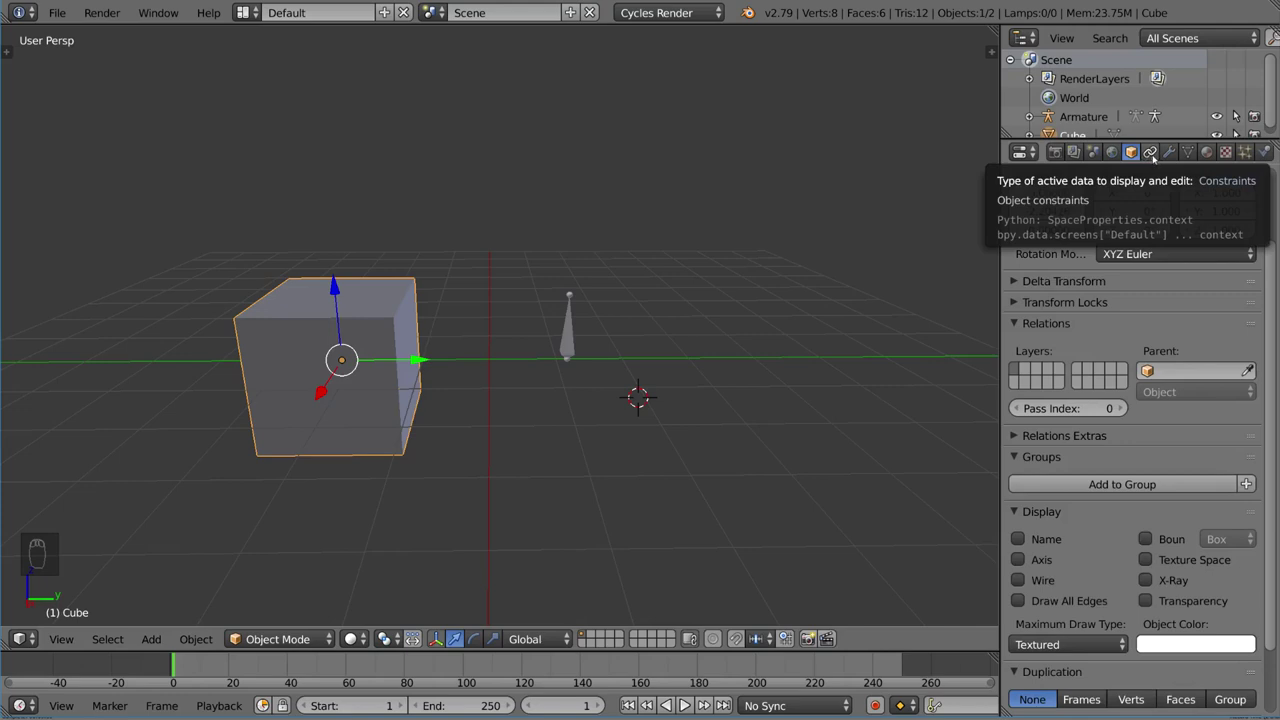
click(1151, 152)
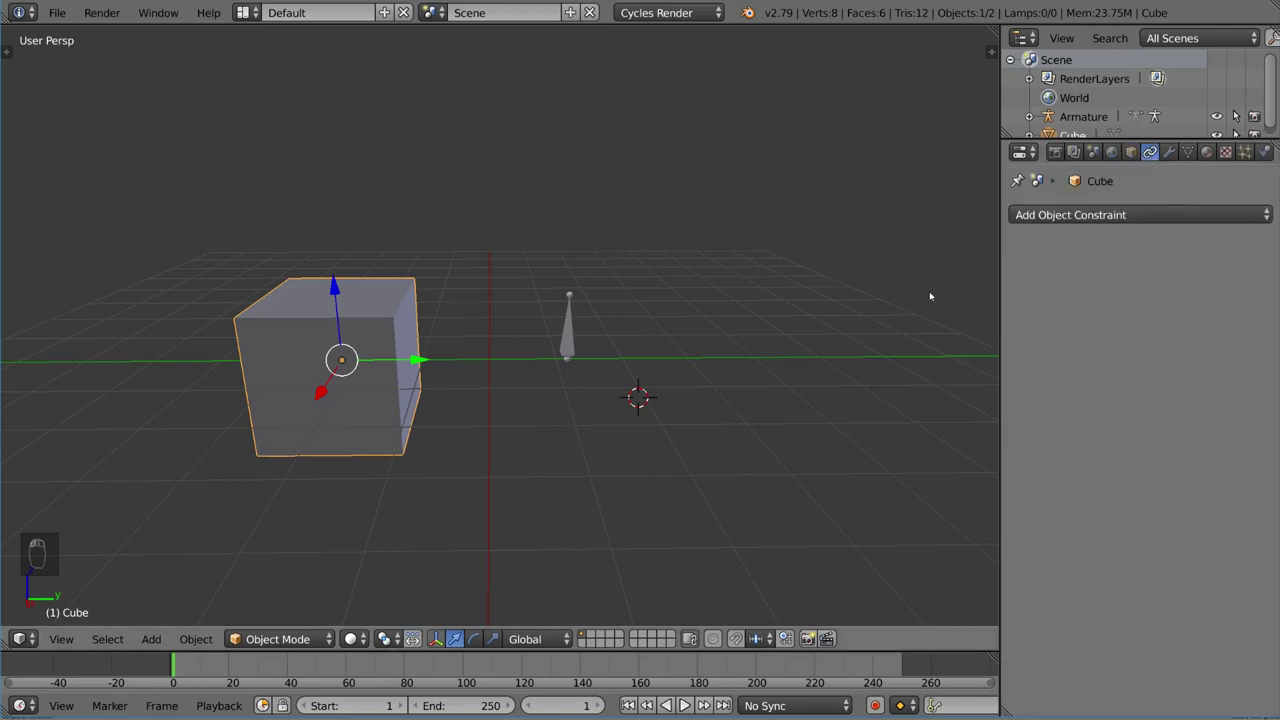
click(1213, 218)
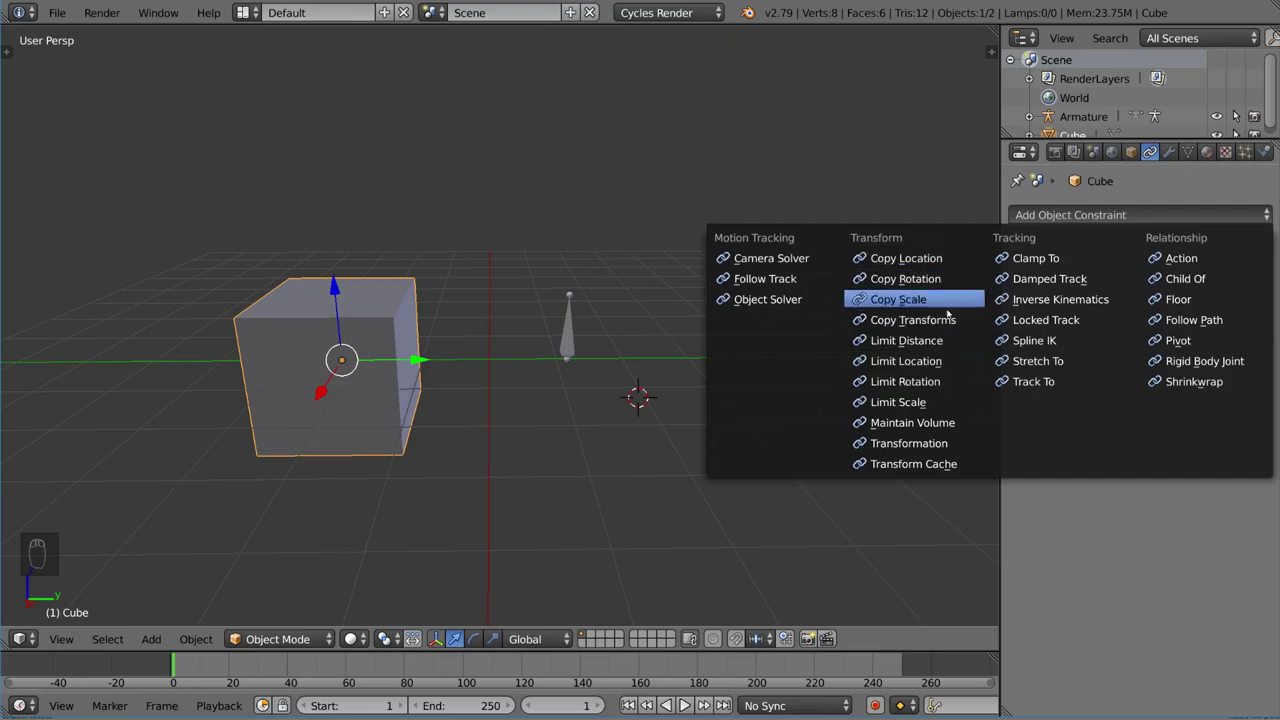
Add a Copy Location constraint to the cube and duplicate it upward as Cube.001
click(943, 260)
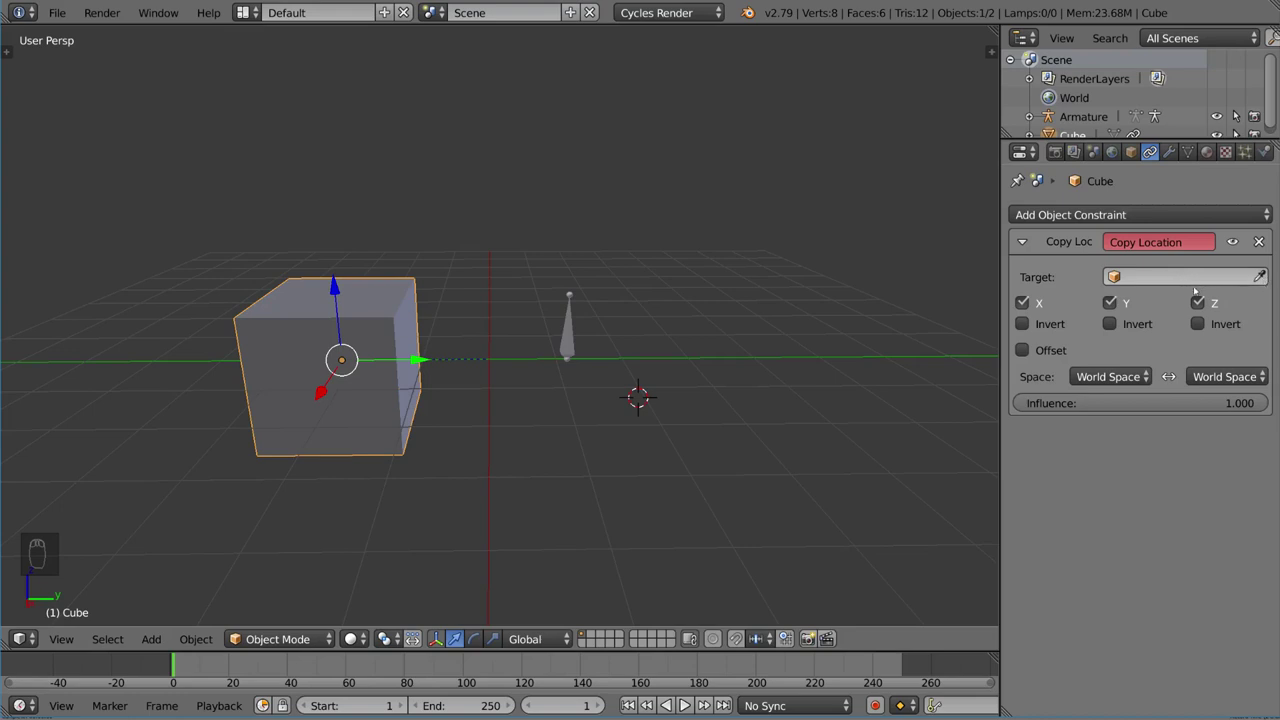
key(shift+d)
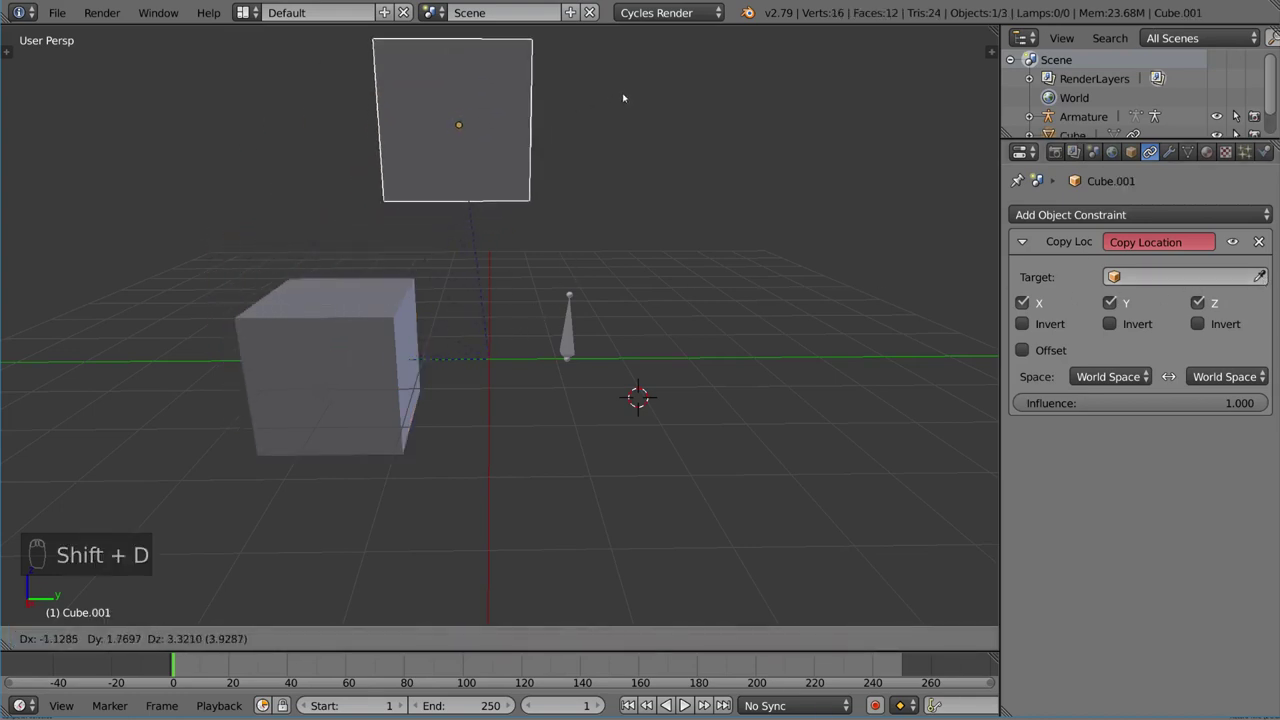
click(376, 180)
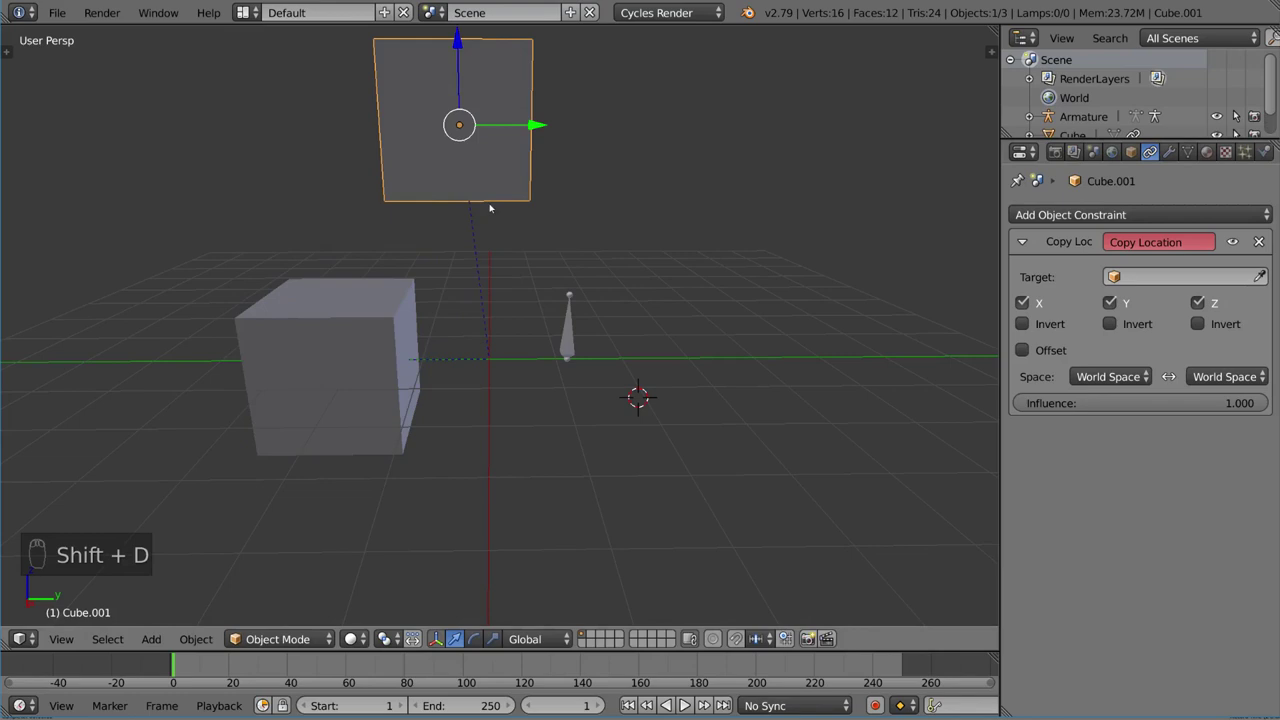
Delete the original Cube's constraint and start picking the target for Cube.001's constraint
right_click(373, 325)
click(1259, 241)
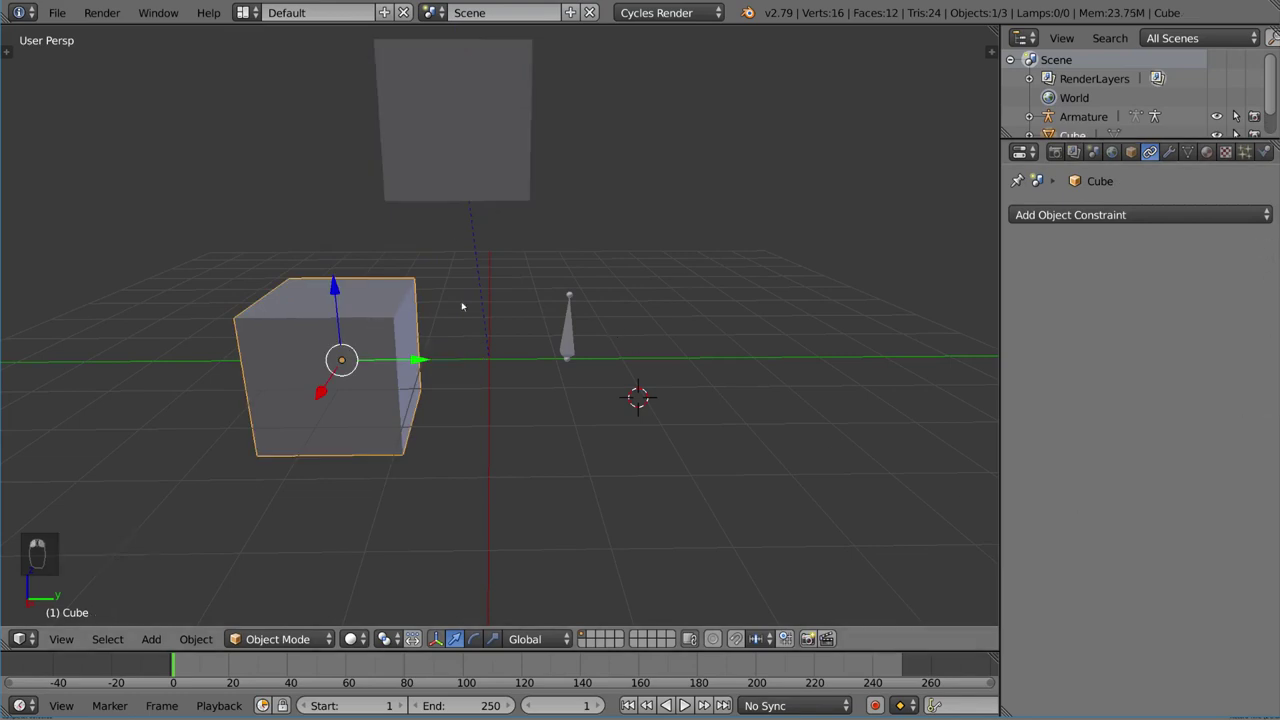
right_click(397, 166)
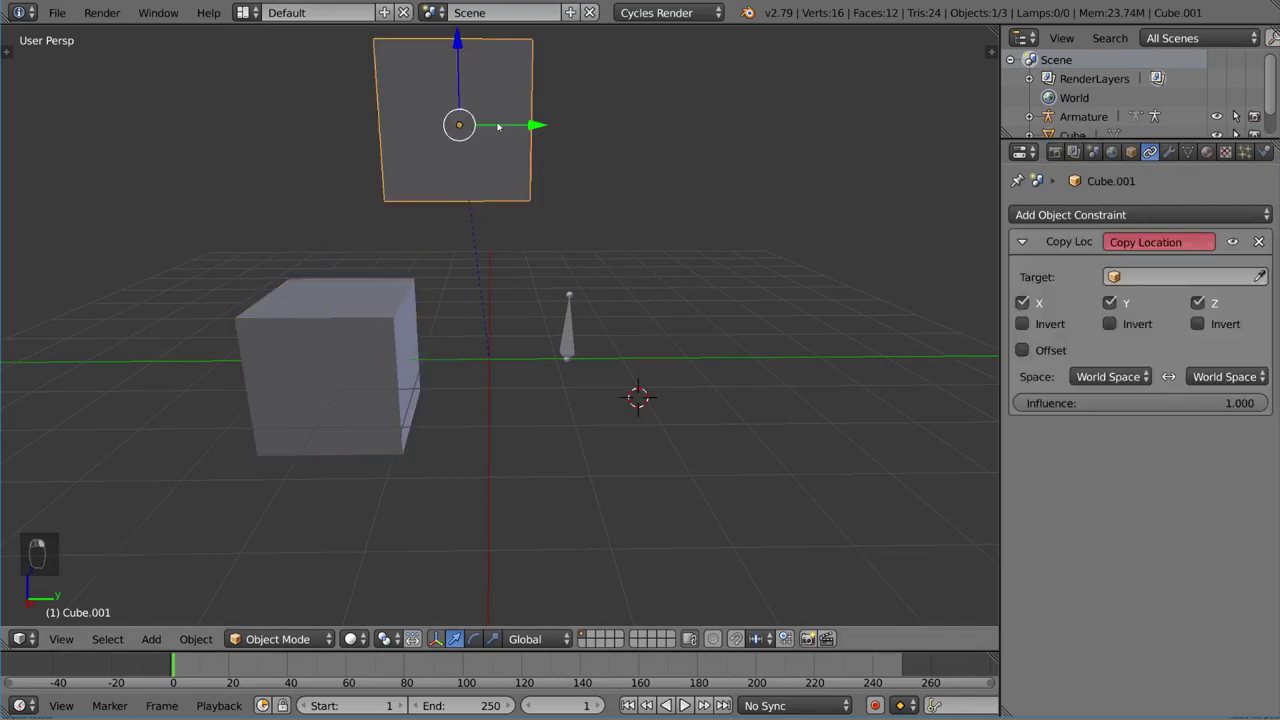
click(1259, 277)
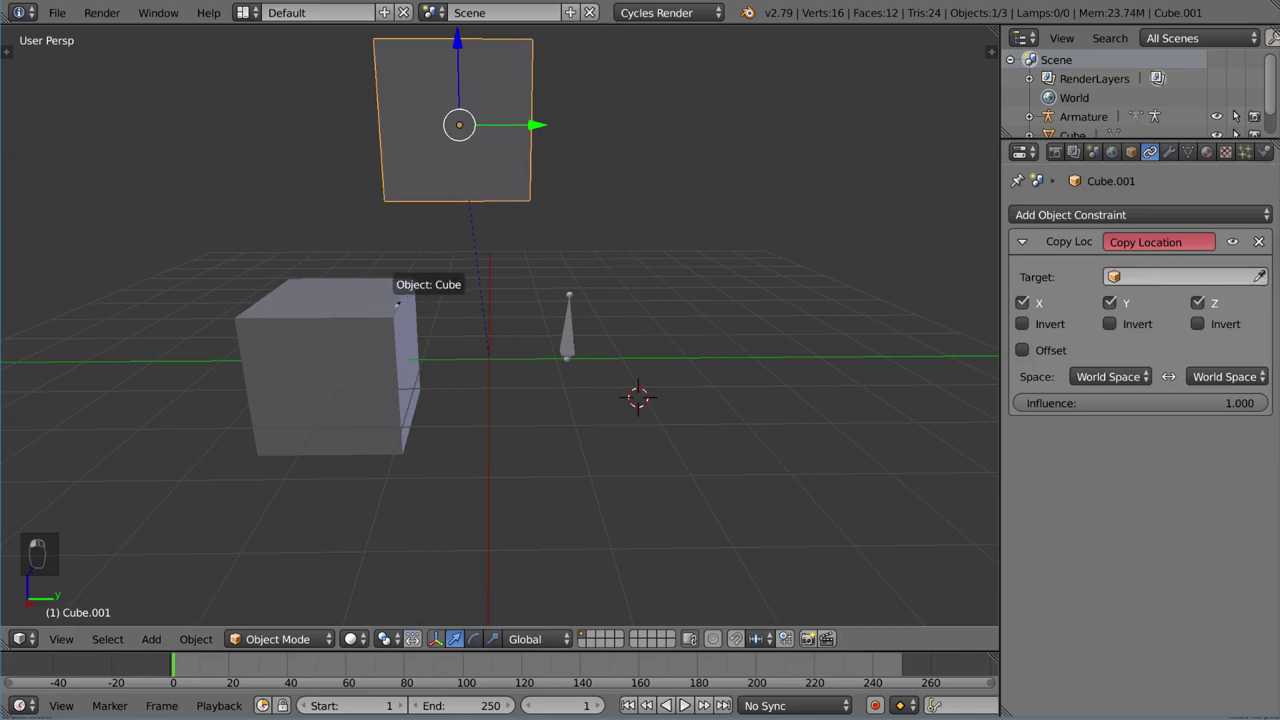
Set the original Cube as Copy Location target and confirm Cube.001 can't be moved
click(366, 324)
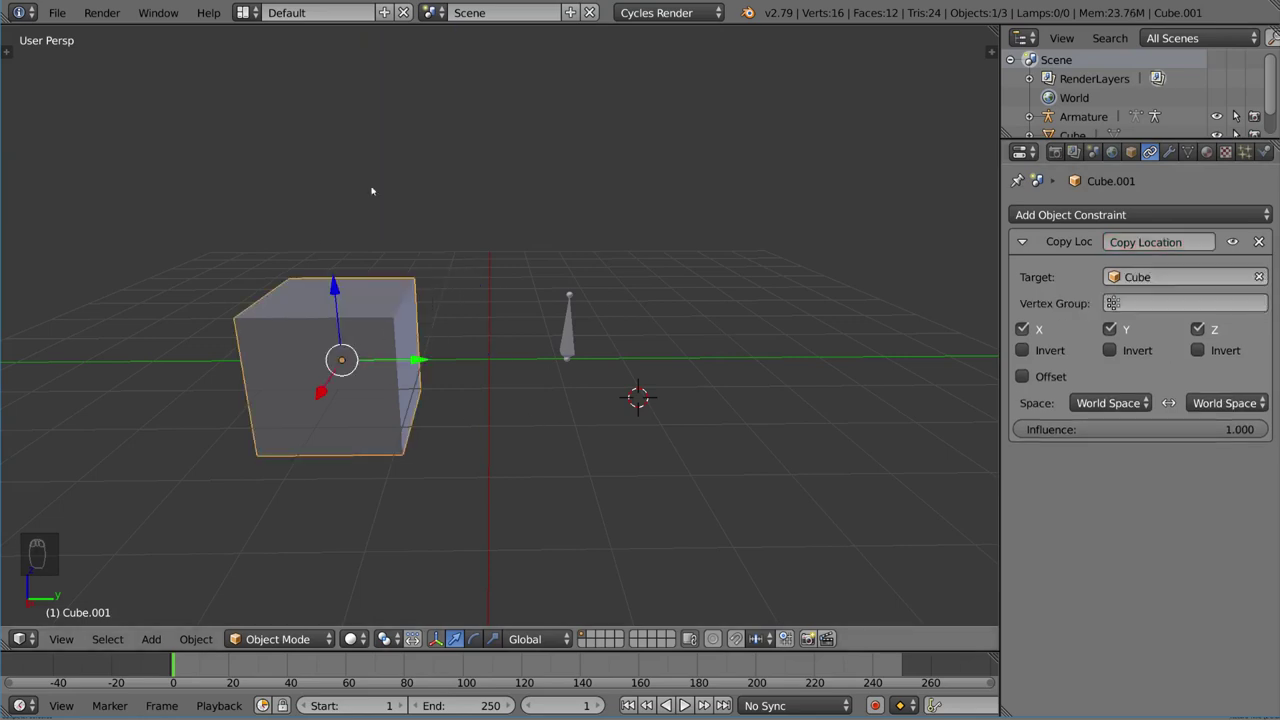
key(g)
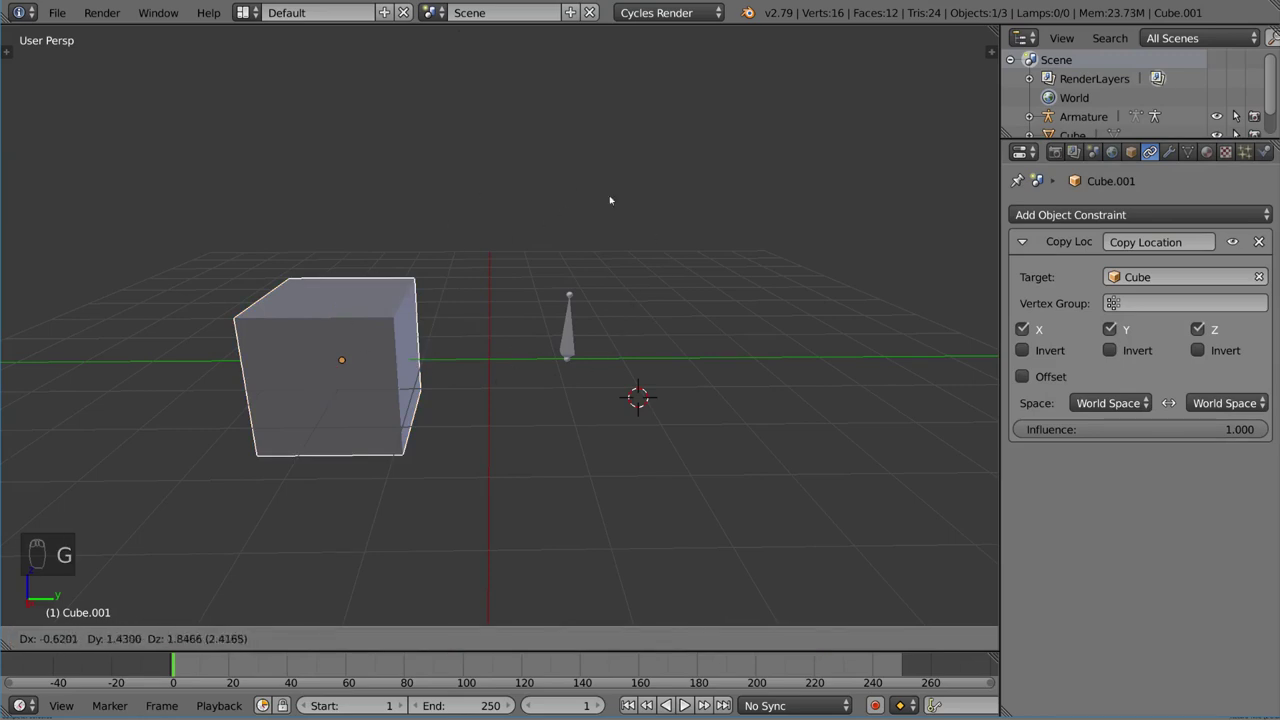
click(476, 300)
key(g)
click(577, 229)
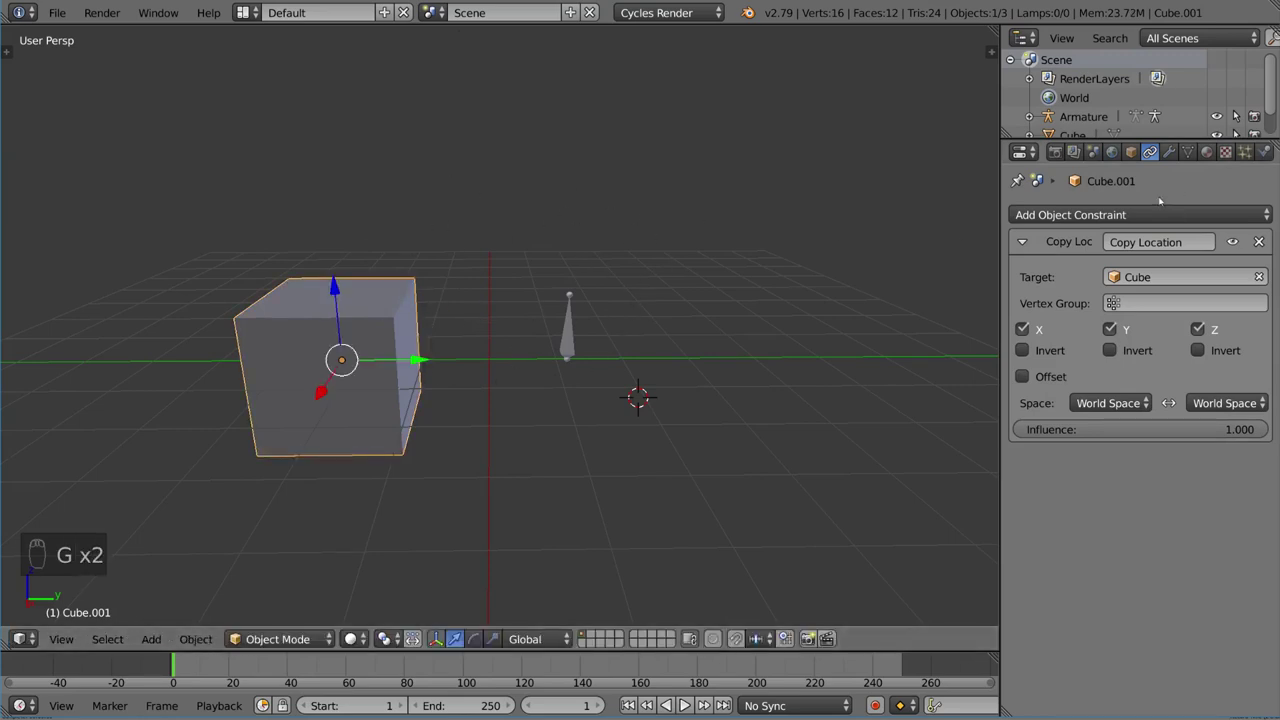
key(g)
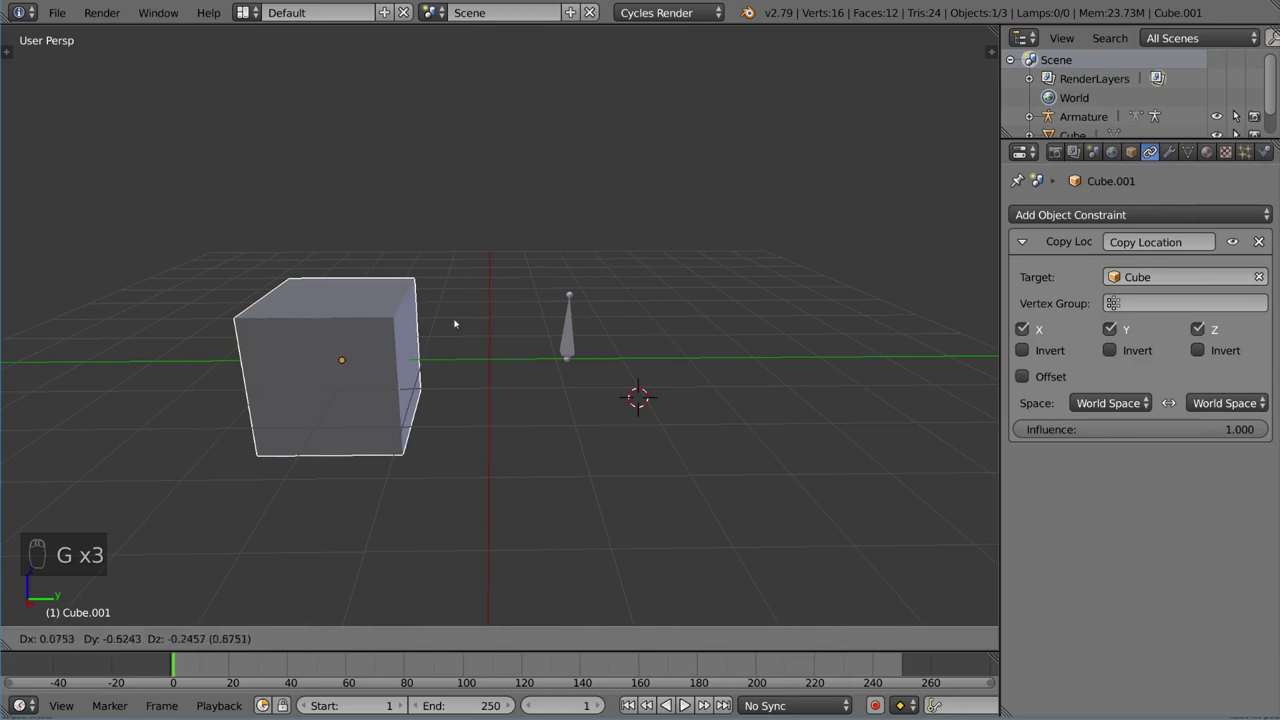
click(589, 334)
key(g)
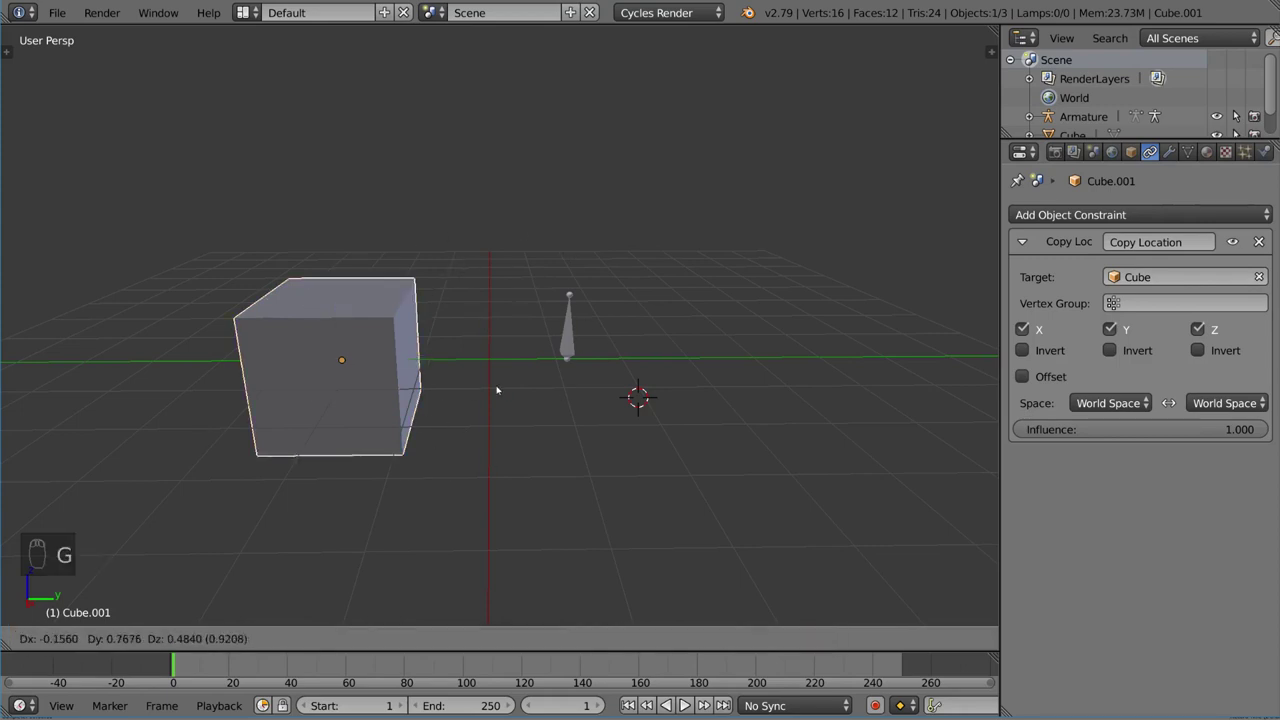
click(512, 395)
Tilt Cube.001 with a free rotation, then test-move the original Cube
key(r)
key(r)
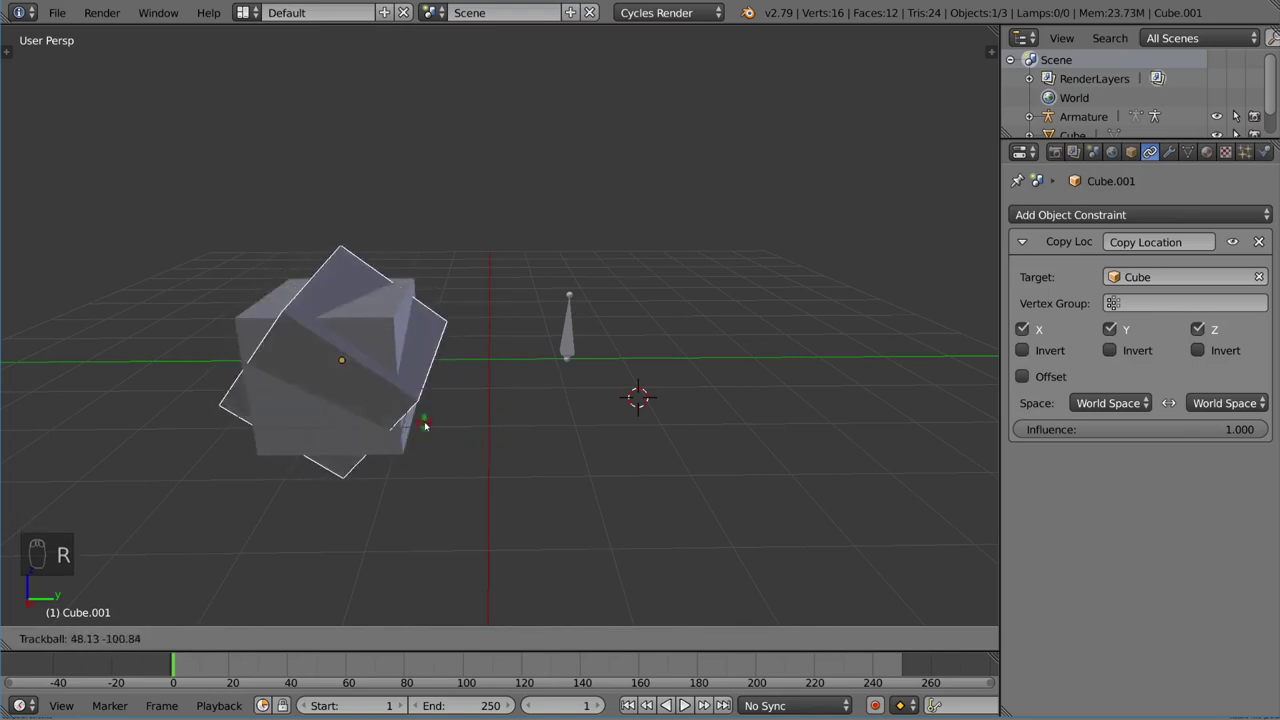
click(430, 435)
right_click(397, 323)
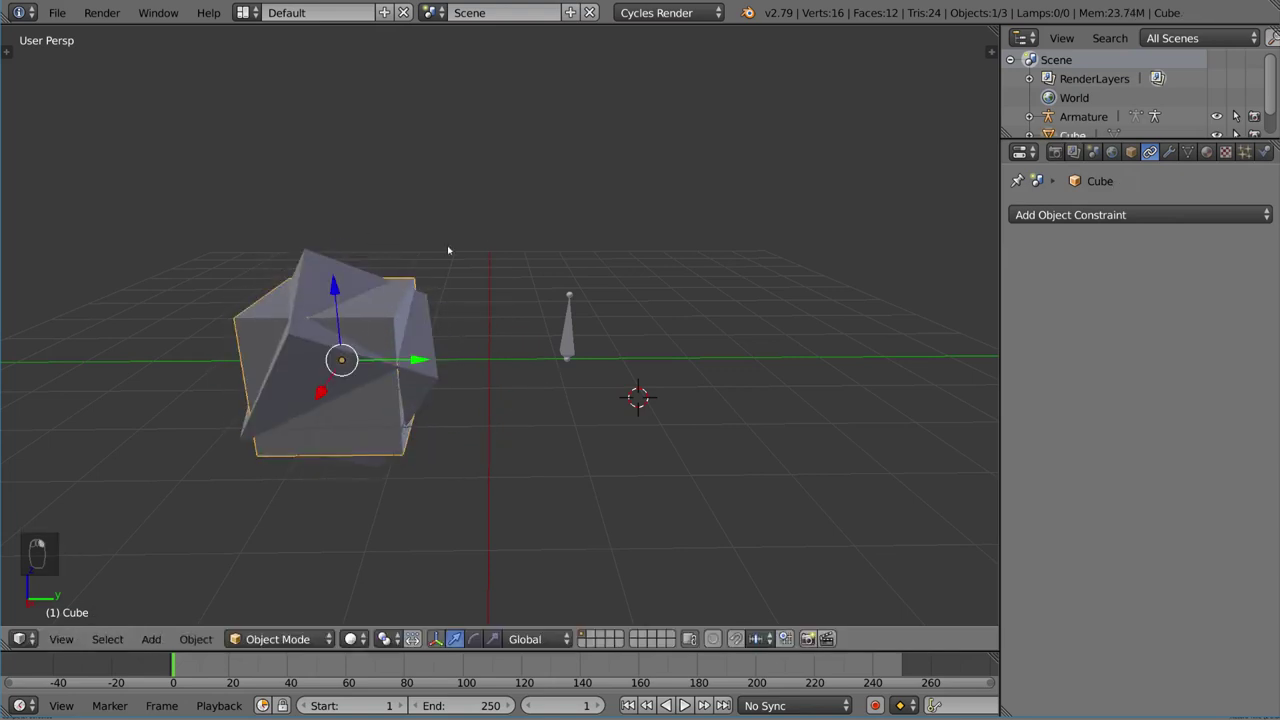
key(g)
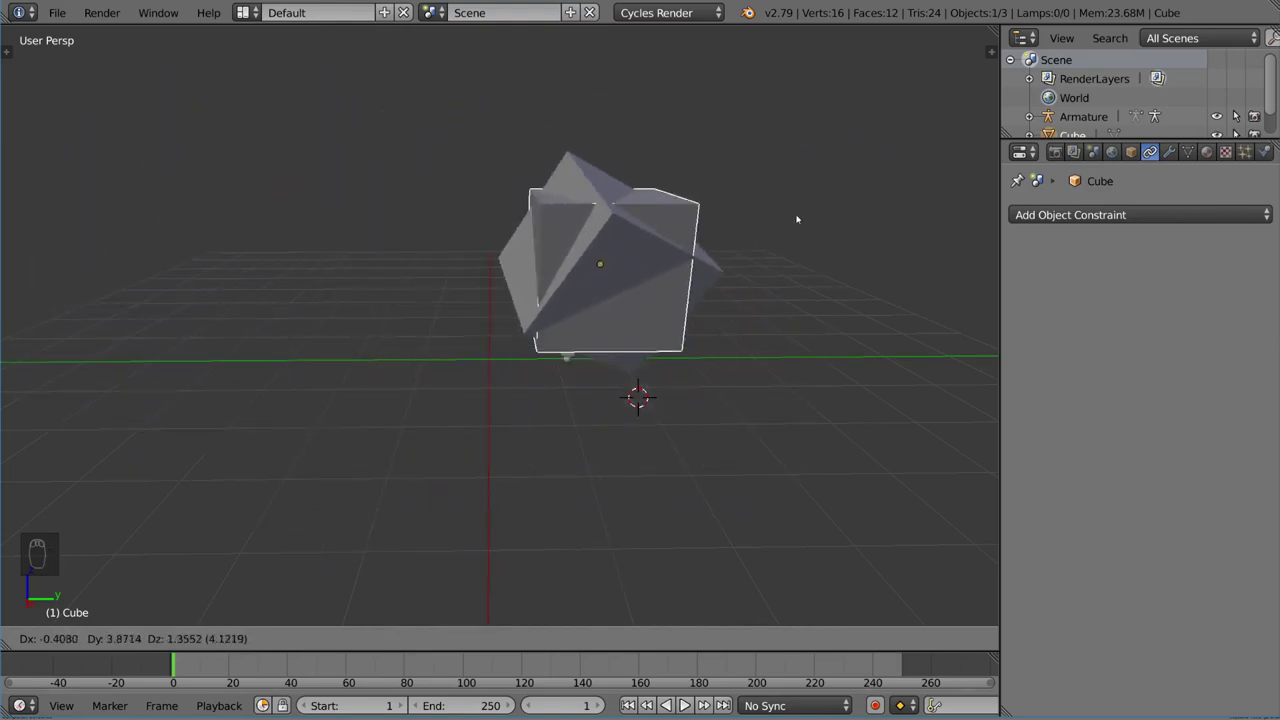
right_click(797, 219)
Lower Copy Location influence to about 0.45, test it, then delete Cube.001's constraint
right_click(320, 380)
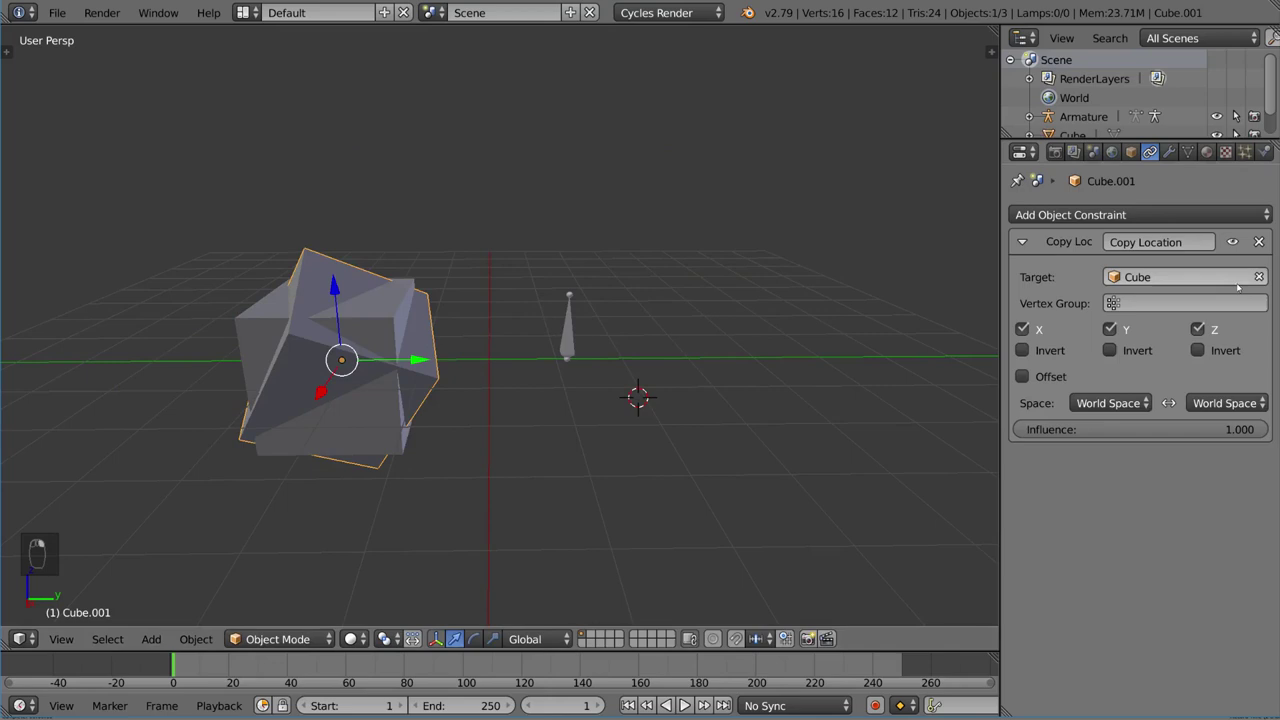
drag(1191, 426, 1140, 428)
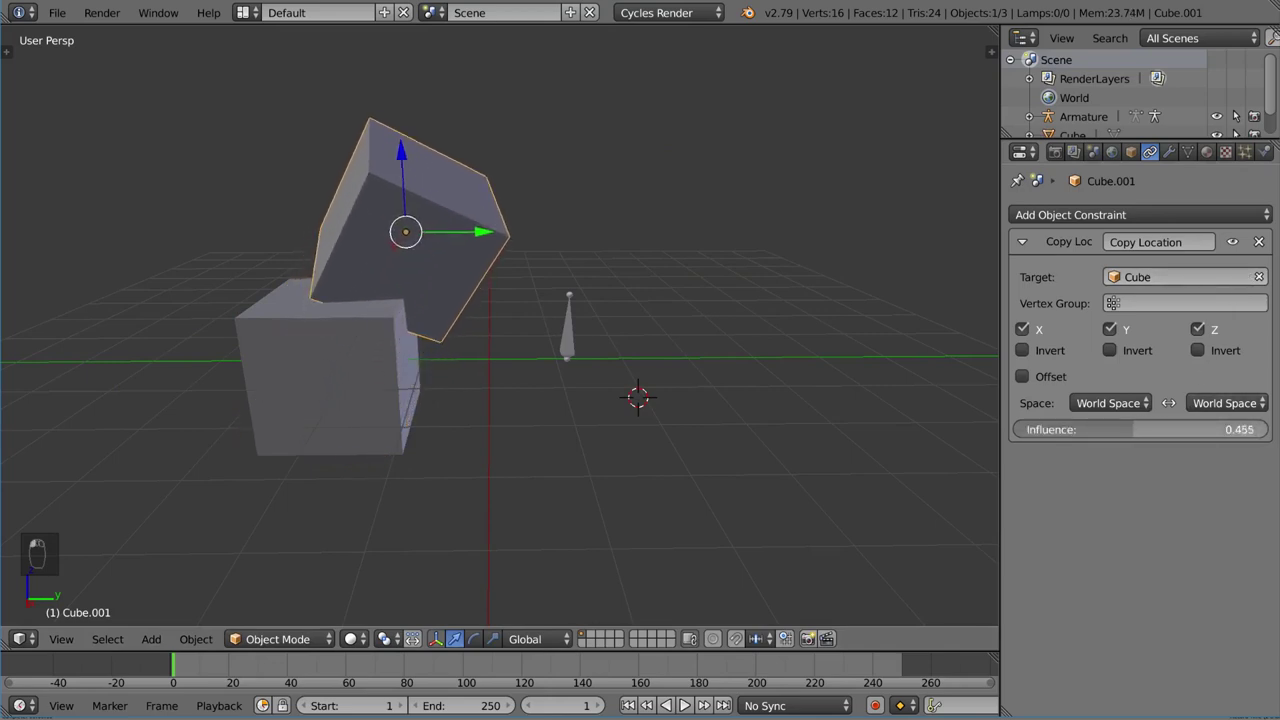
right_click(423, 405)
key(g)
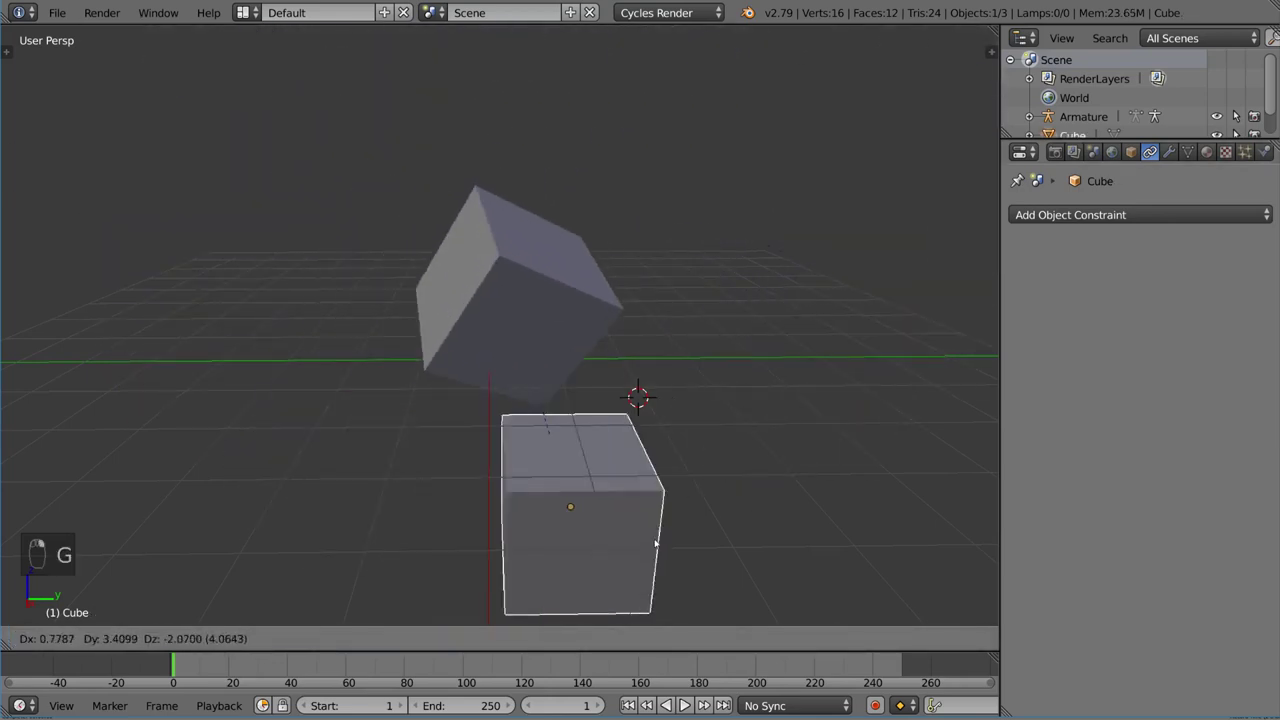
right_click(843, 428)
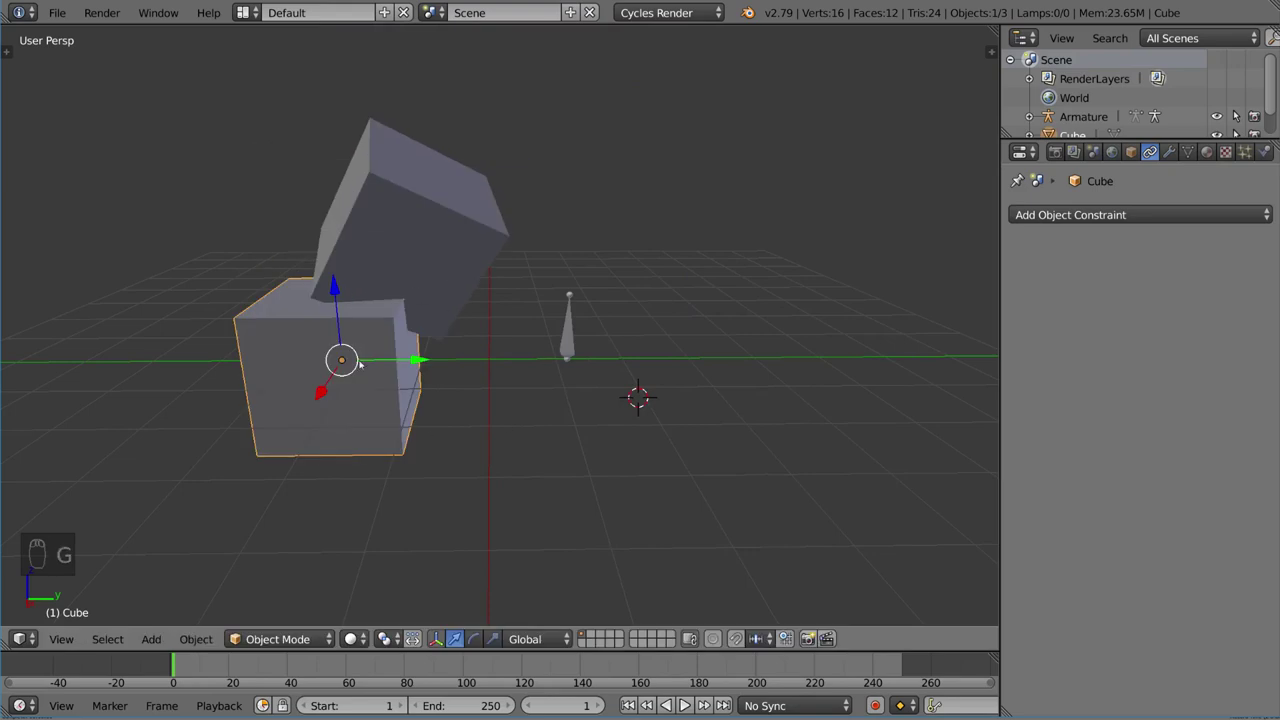
right_click(402, 222)
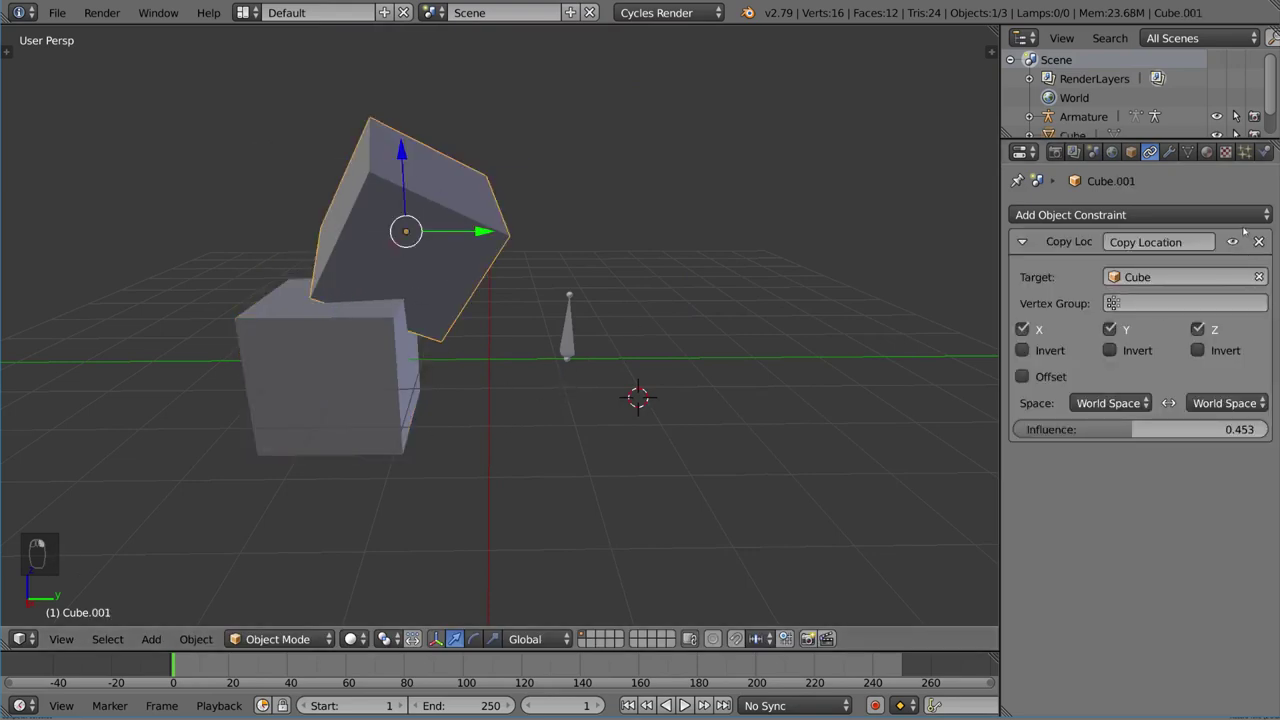
click(1259, 241)
In the armature's Edit Mode, extrude an upper bone and place a duplicate bone to the right
right_click(568, 330)
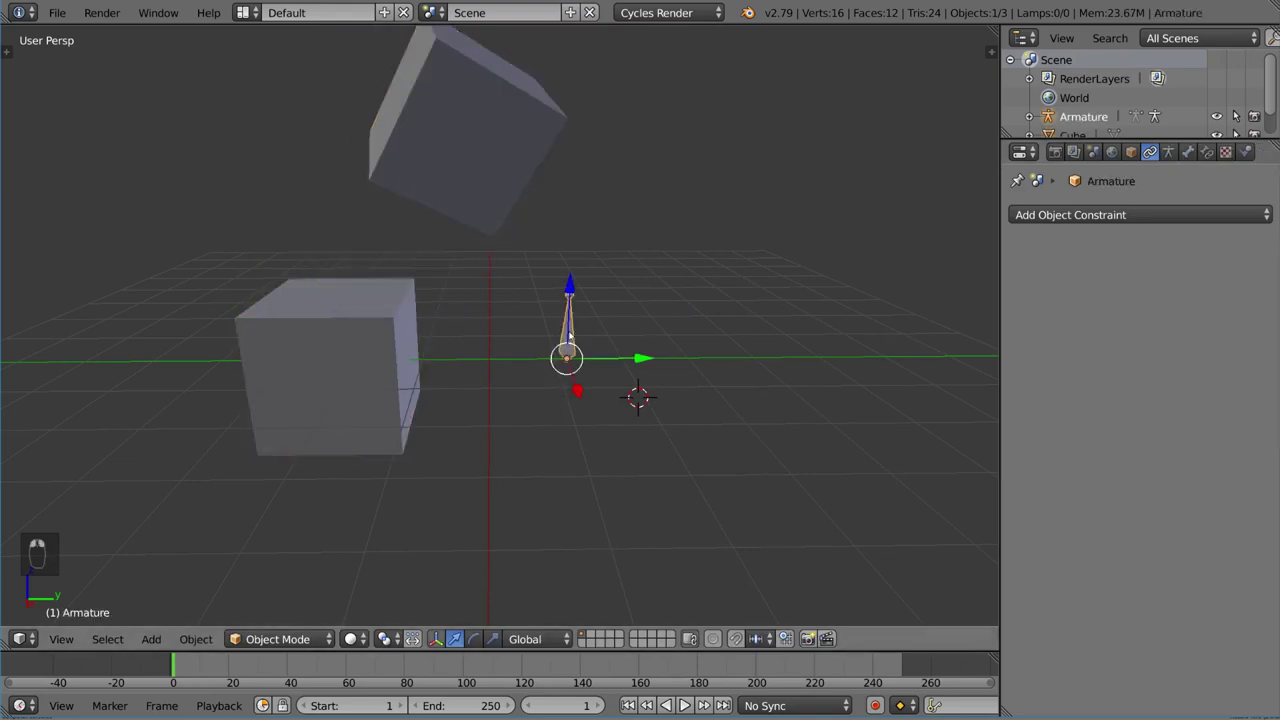
key(Tab)
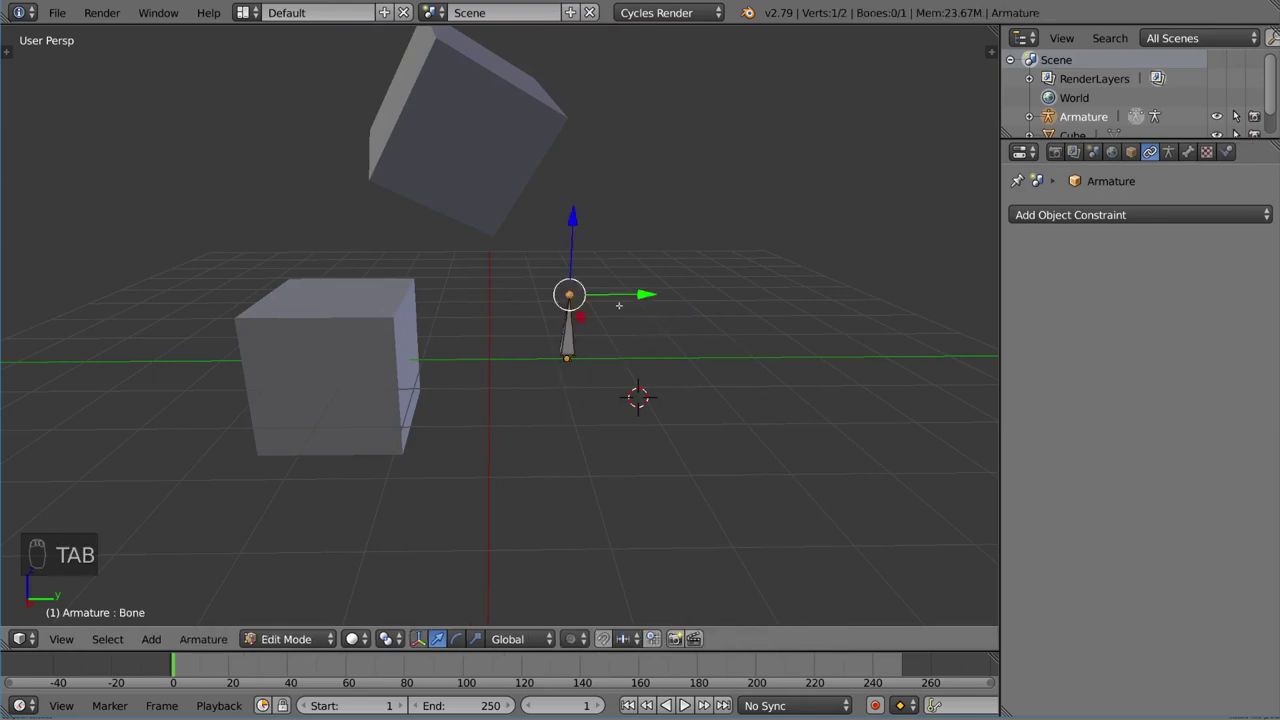
key(e)
click(607, 235)
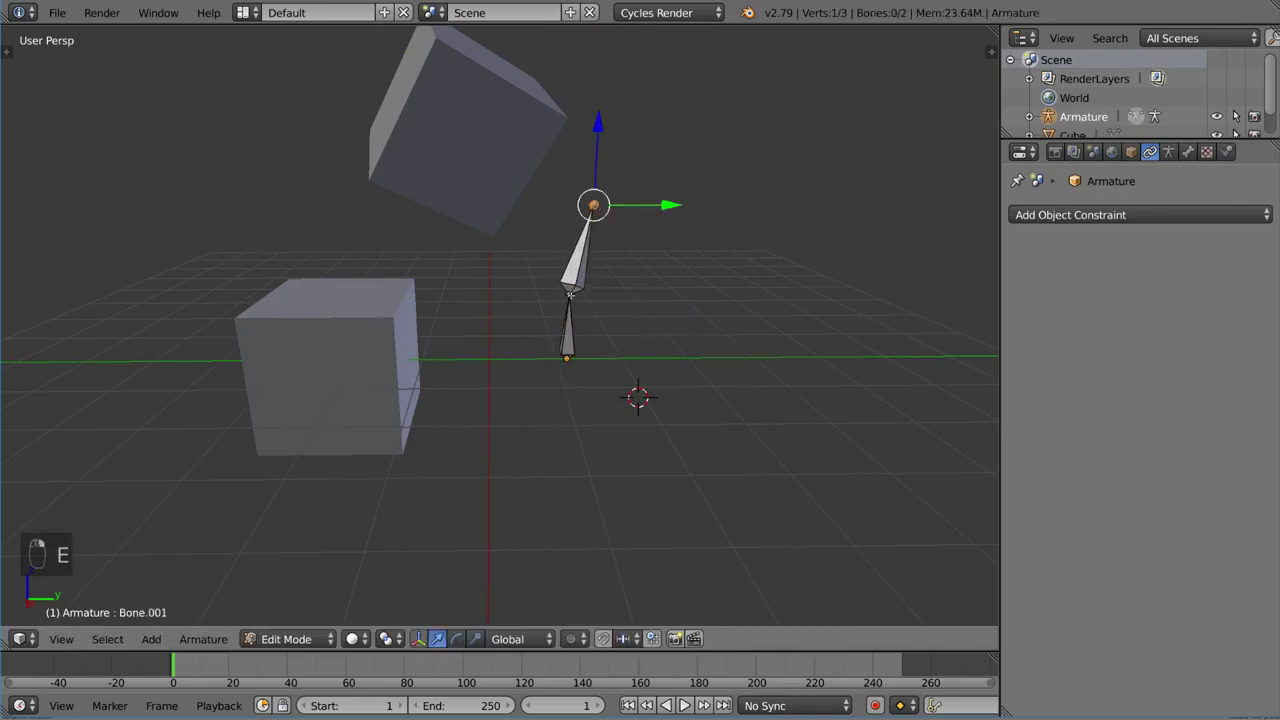
key(shift+d)
click(714, 328)
Extrude a new top bone, disconnect it from its parent and move it up and right
right_click(594, 206)
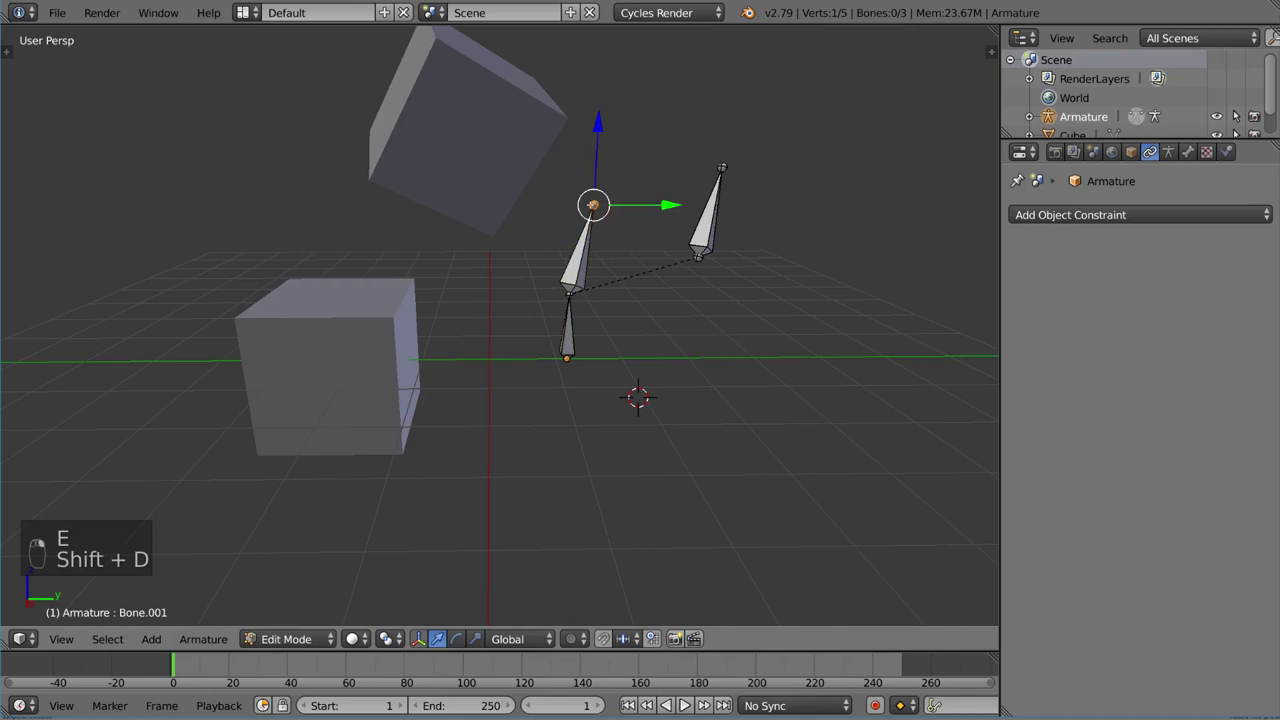
key(e)
click(620, 158)
right_click(612, 170)
key(g)
click(598, 172)
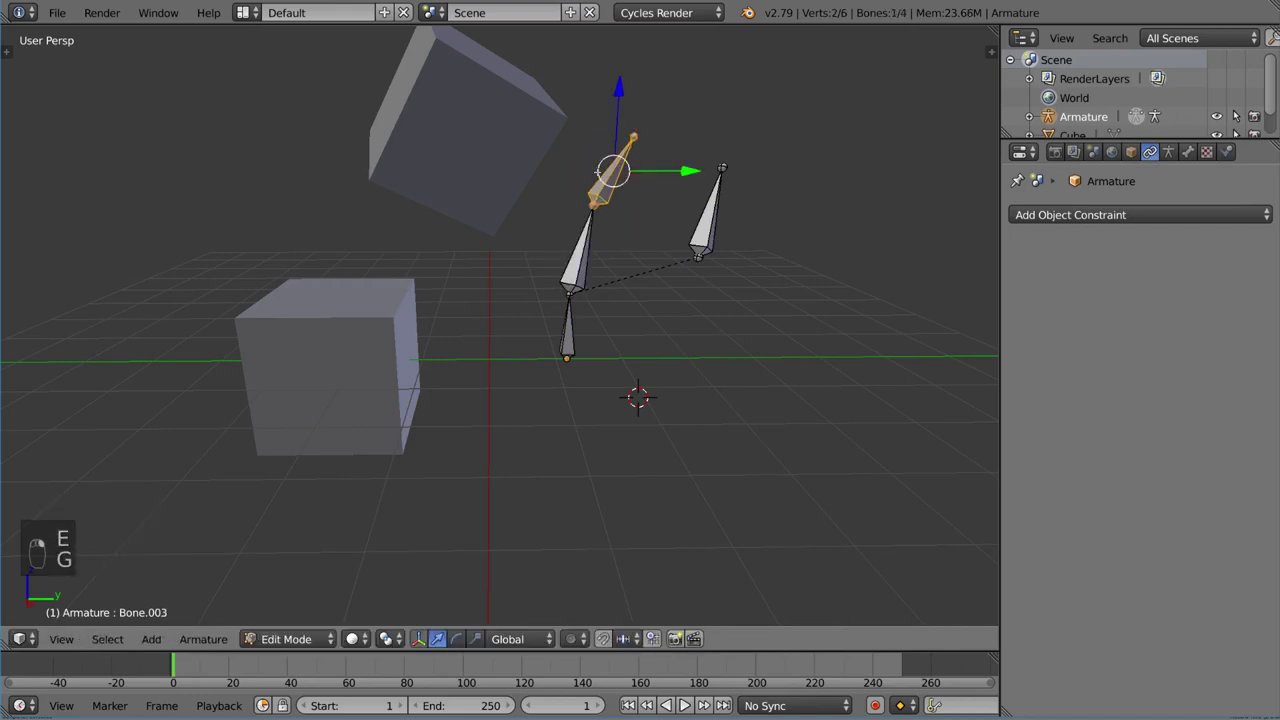
key(alt+p)
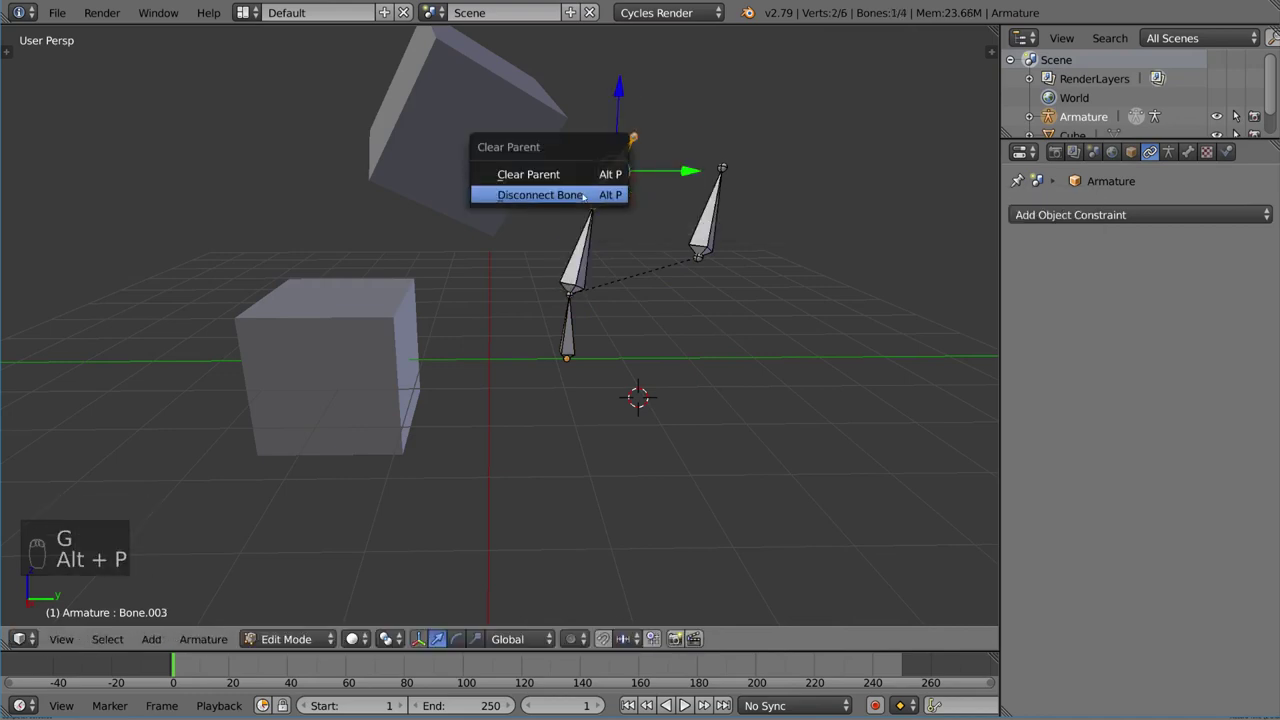
click(584, 196)
key(g)
click(762, 157)
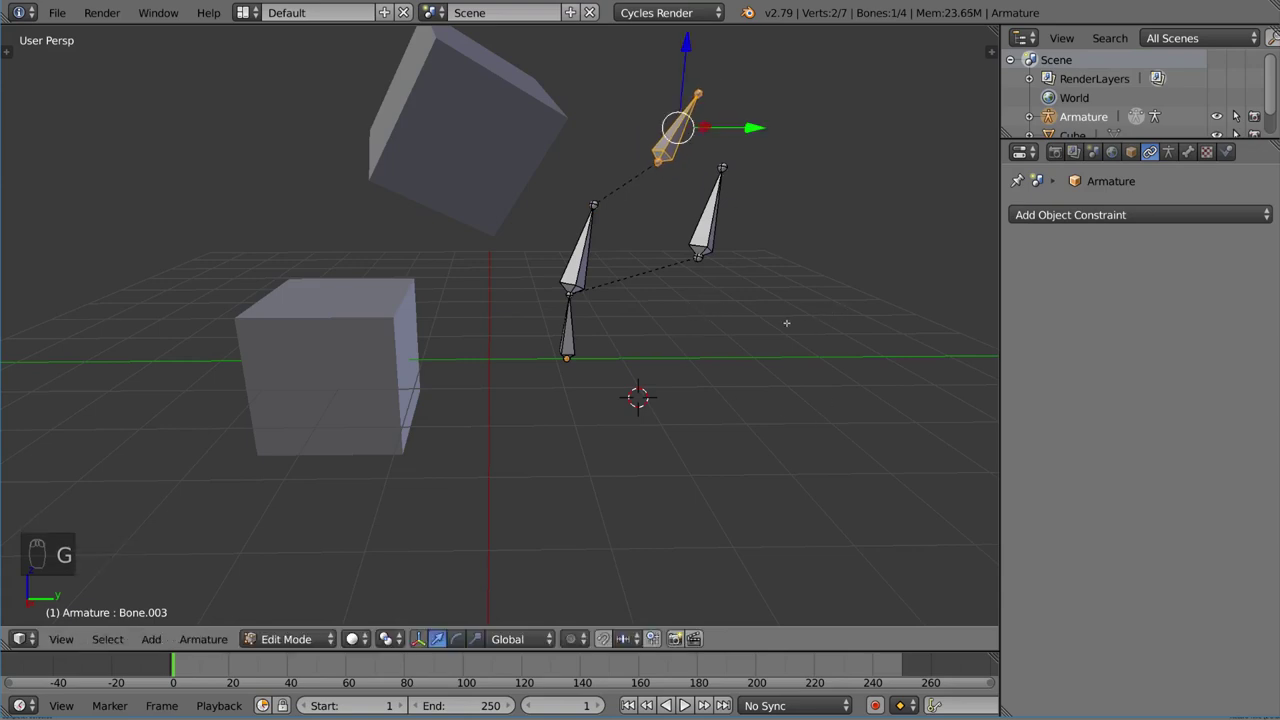
key(Tab)
Enter Pose Mode and select the root bone, cancelling the trial rotations
key(ctrl+Tab)
right_click(708, 228)
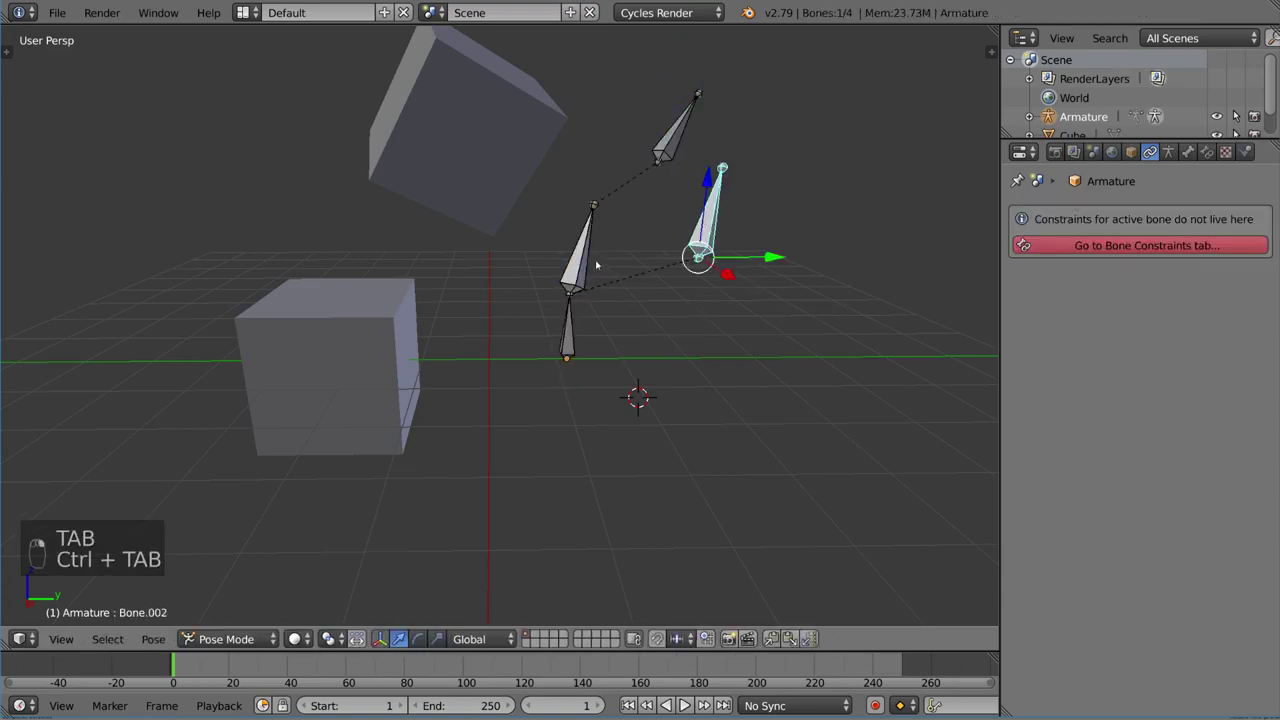
right_click(585, 240)
key(r)
right_click(620, 300)
right_click(567, 325)
key(r)
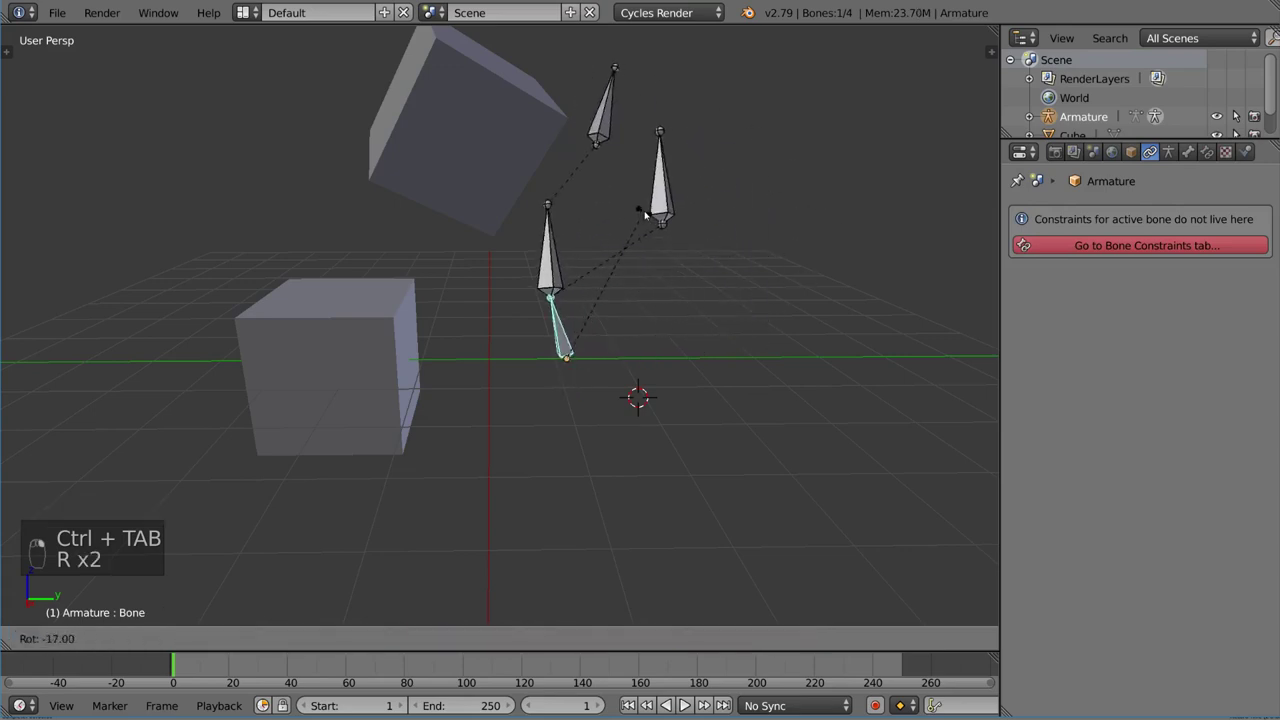
right_click(659, 265)
key(Tab)
key(Tab)
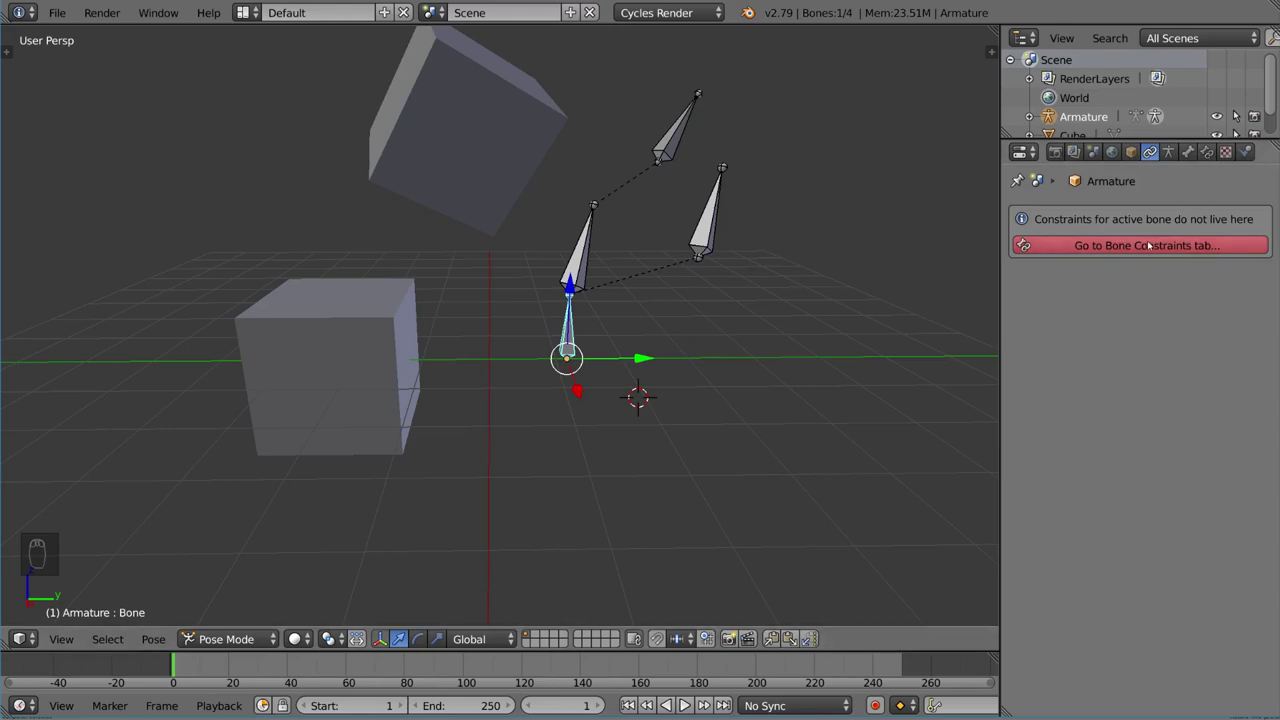
Show the root bone's Bone Constraints tab and browse the constraint list
click(1210, 158)
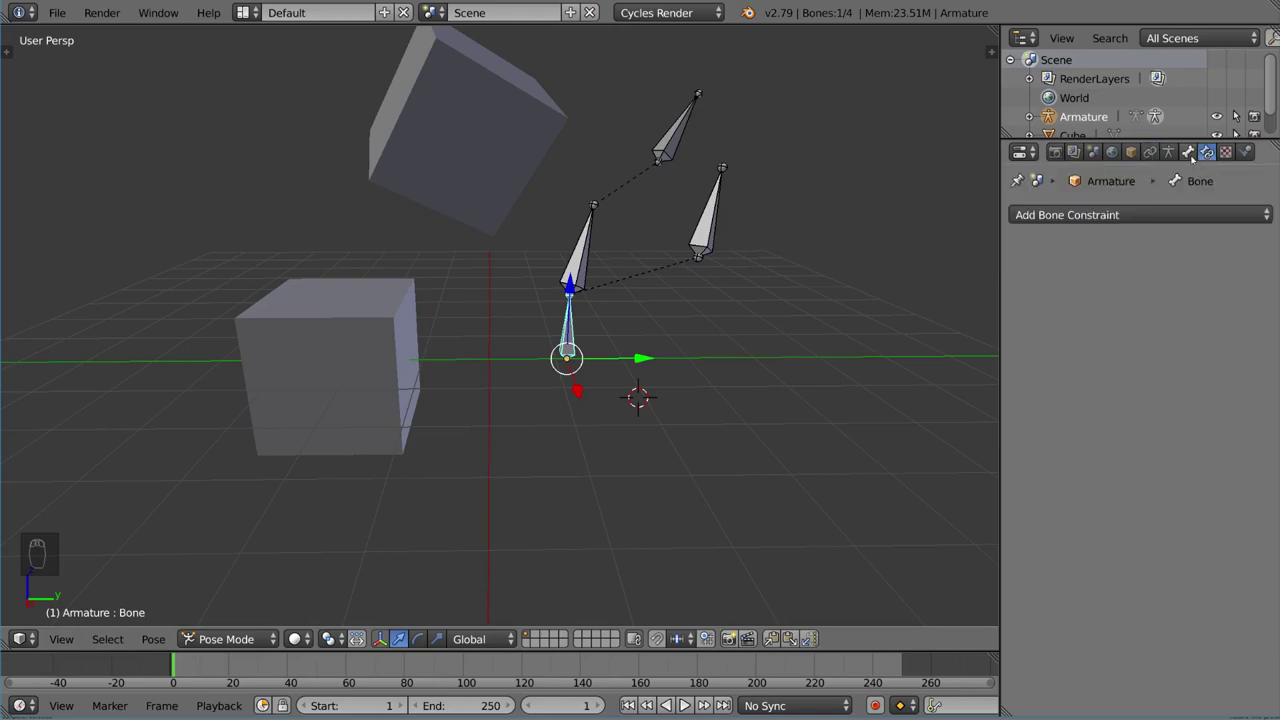
click(1188, 152)
click(1208, 155)
click(1091, 215)
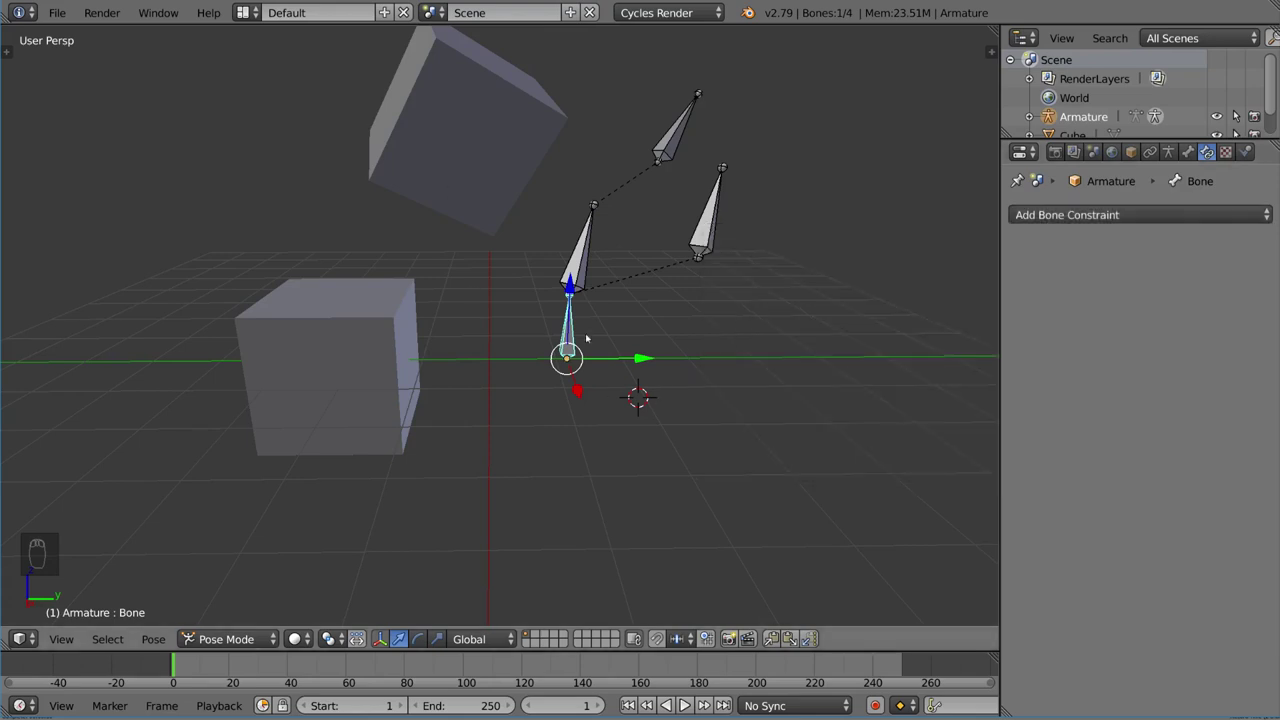
Add a Copy Rotation constraint to Bone.003 targeting the Armature
right_click(678, 148)
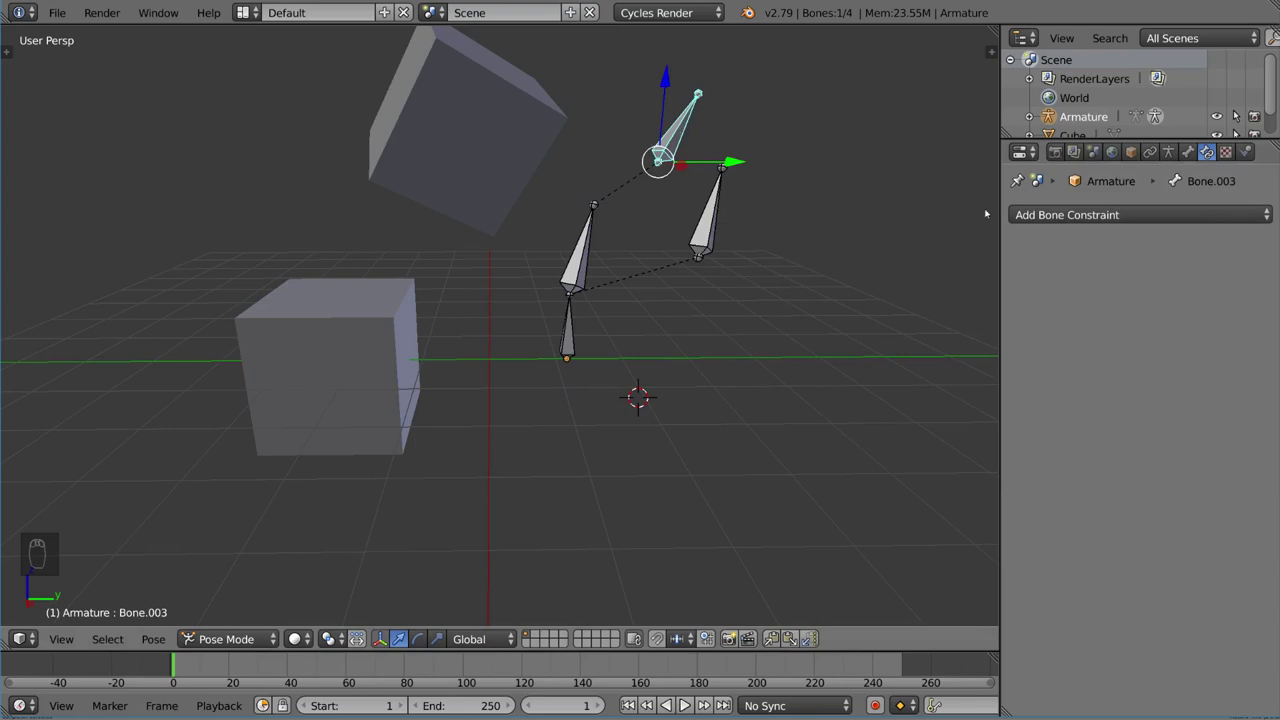
click(1090, 216)
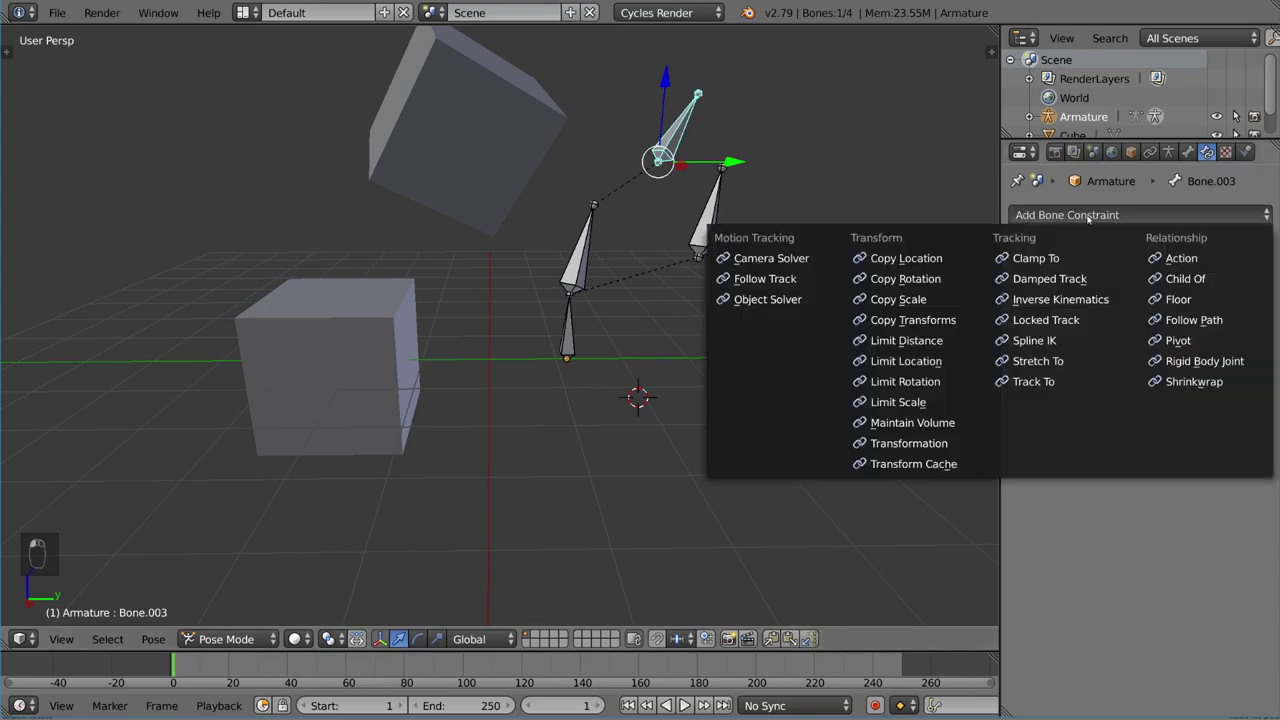
click(934, 280)
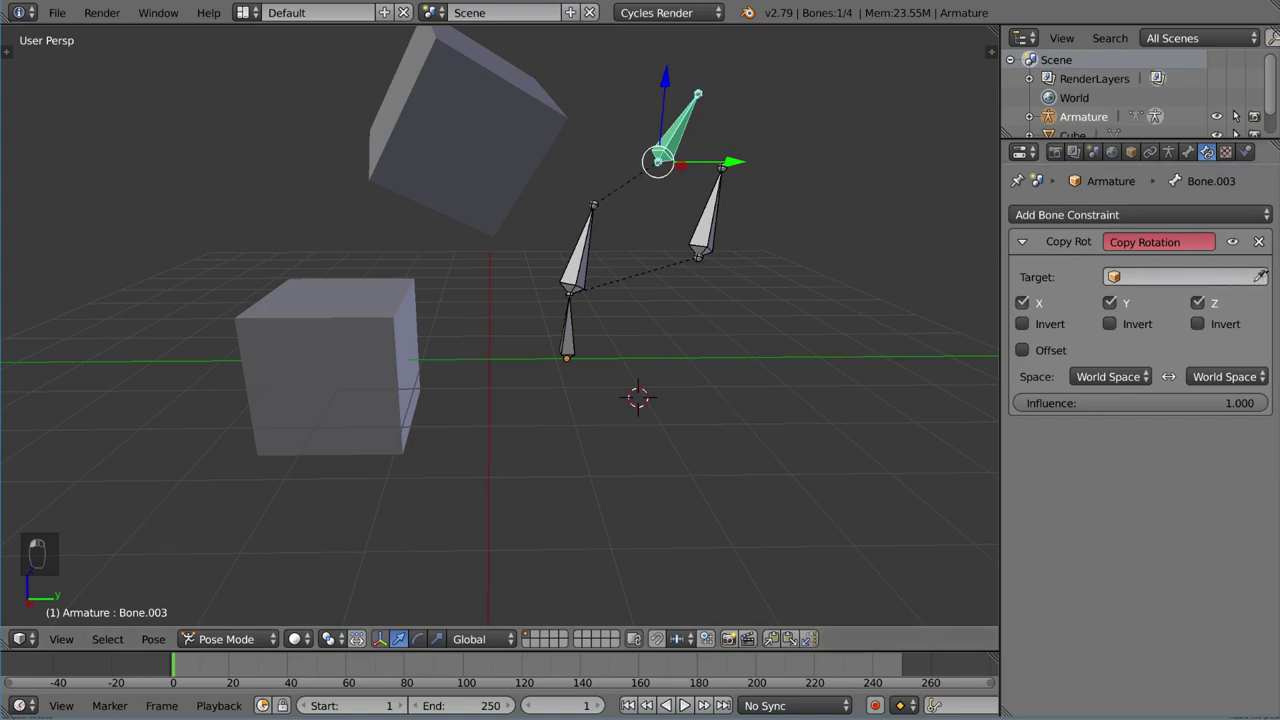
click(712, 226)
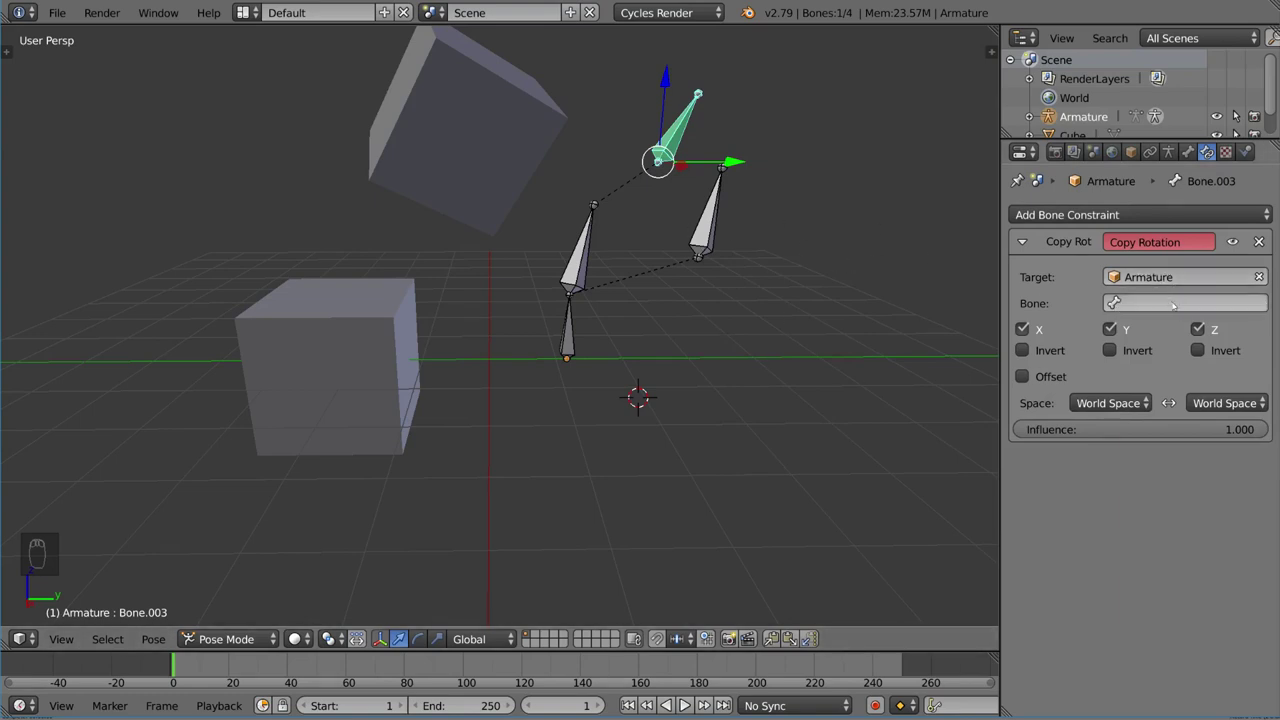
Set Bone.002 as the constraint's source bone, using its copied name
right_click(707, 215)
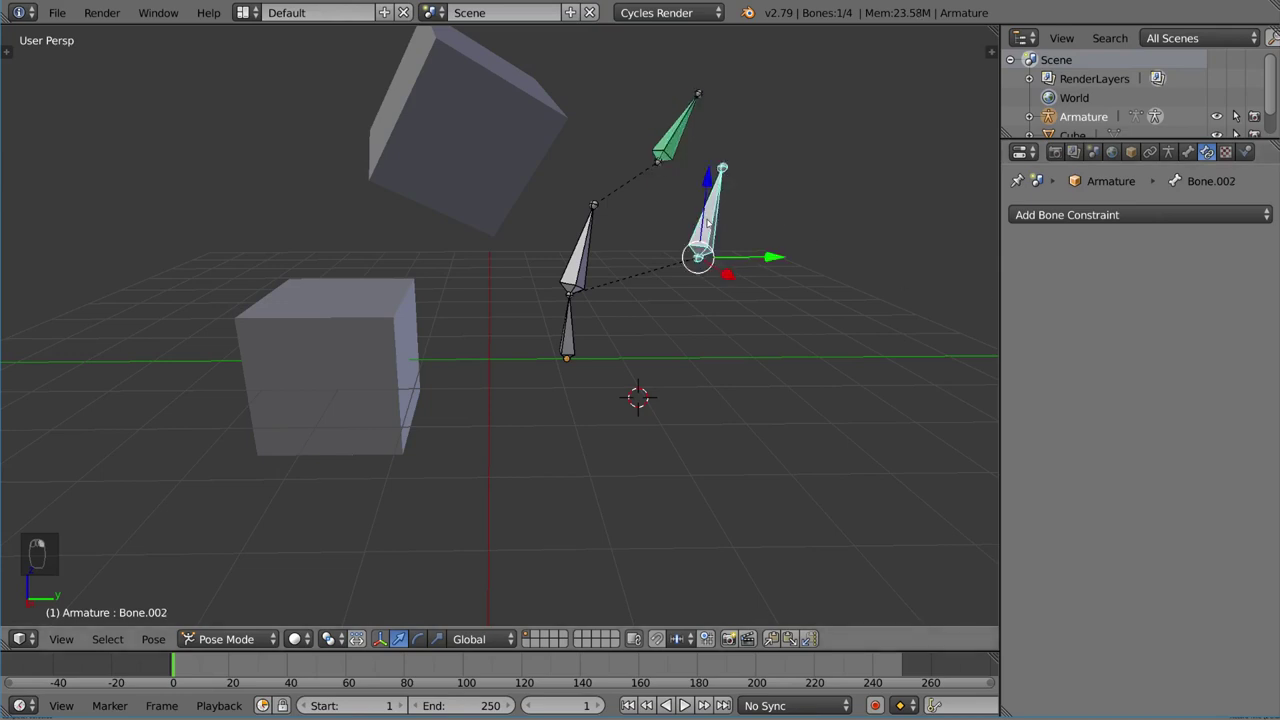
click(1188, 151)
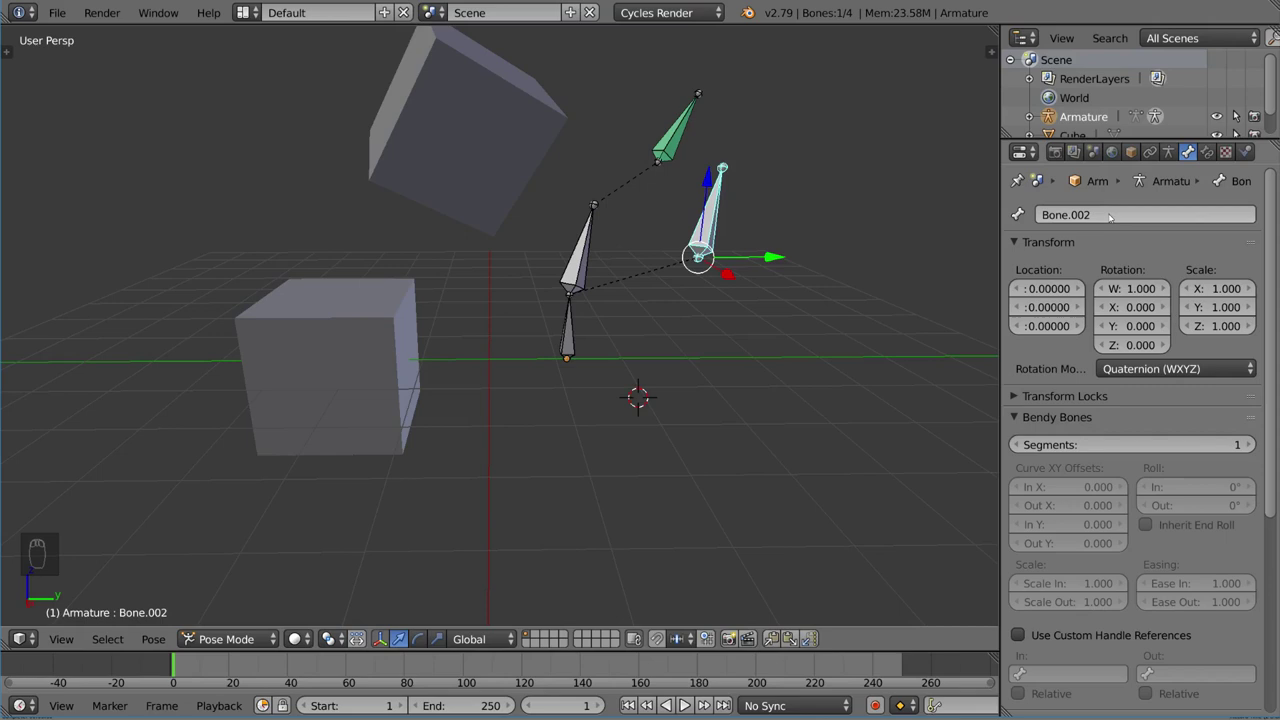
key(ctrl+c)
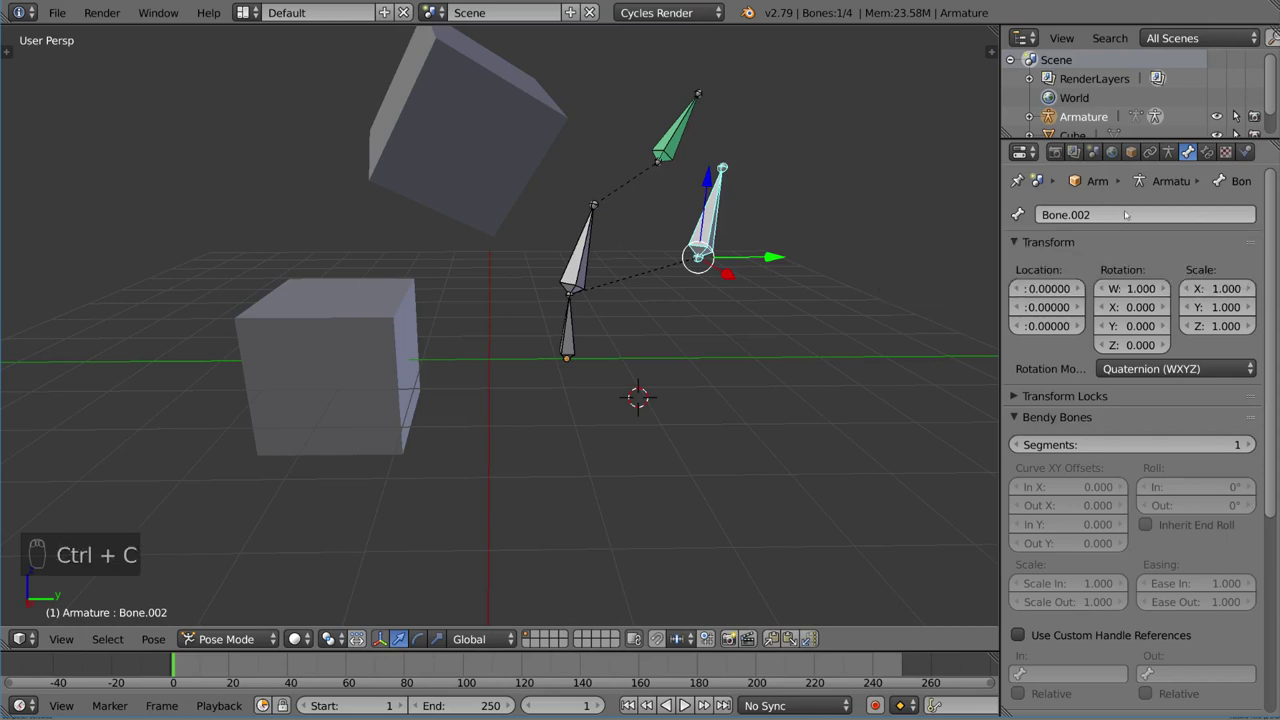
click(1207, 151)
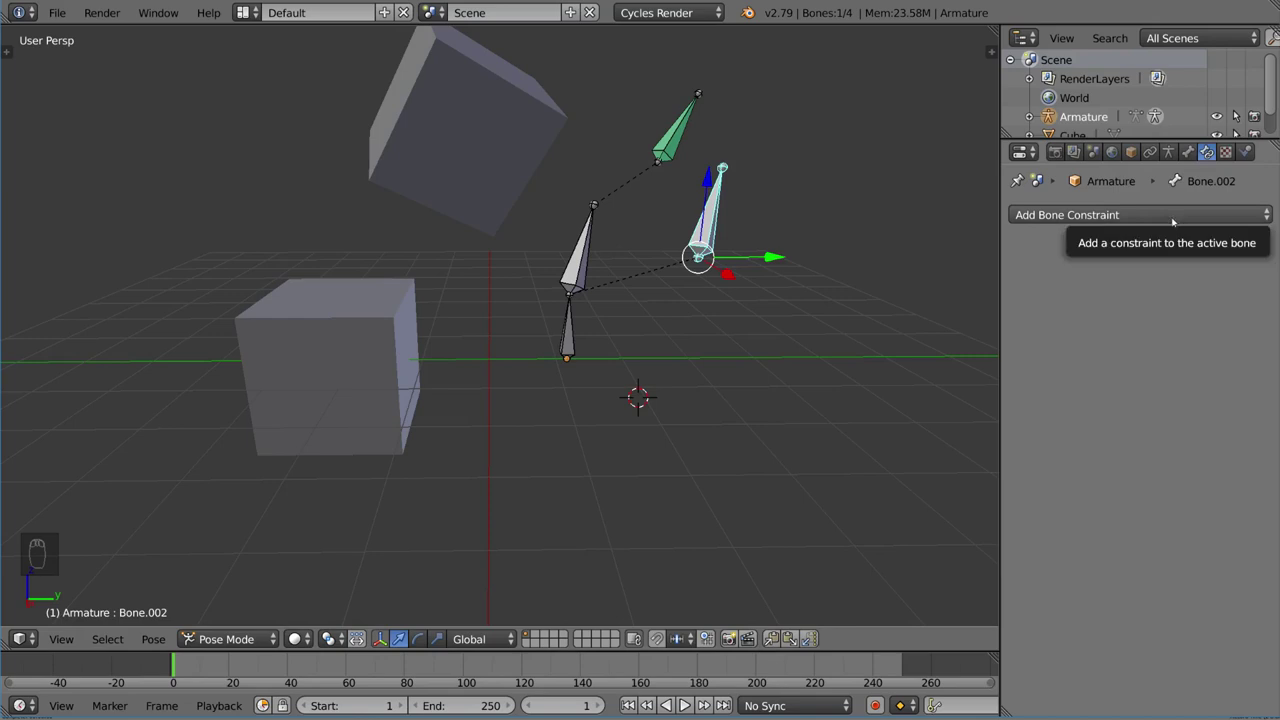
right_click(684, 136)
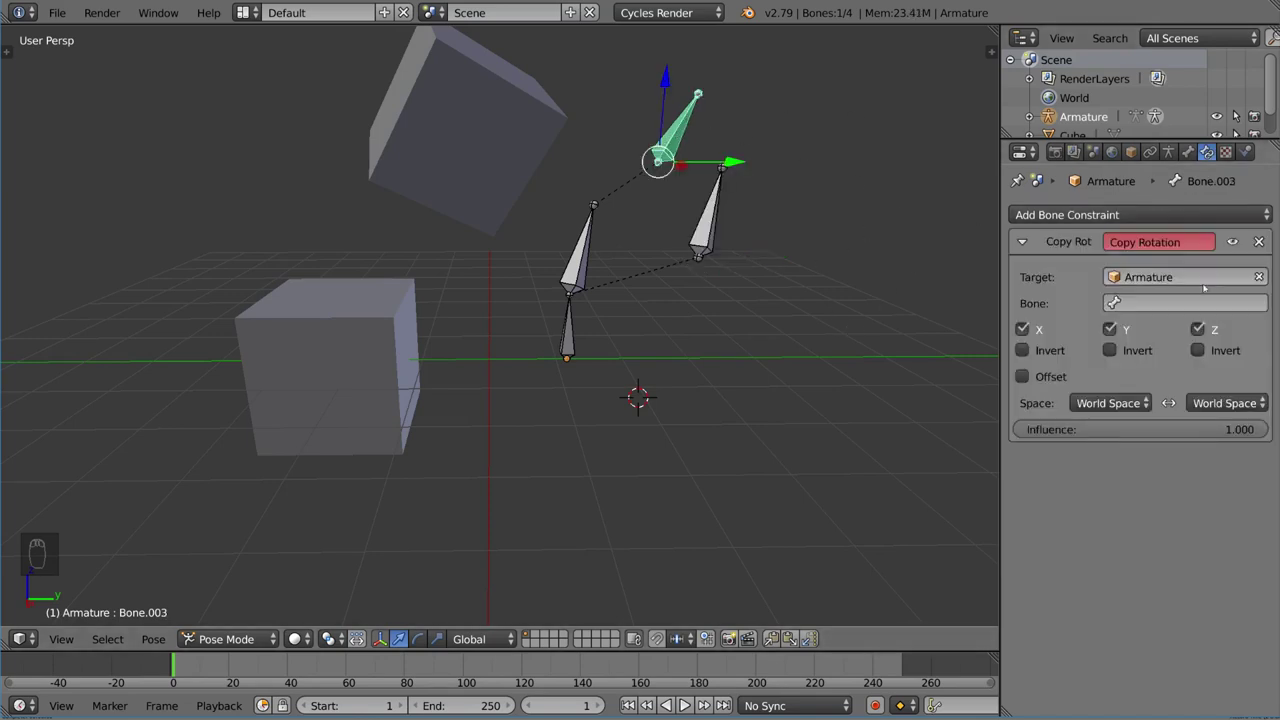
click(1168, 305)
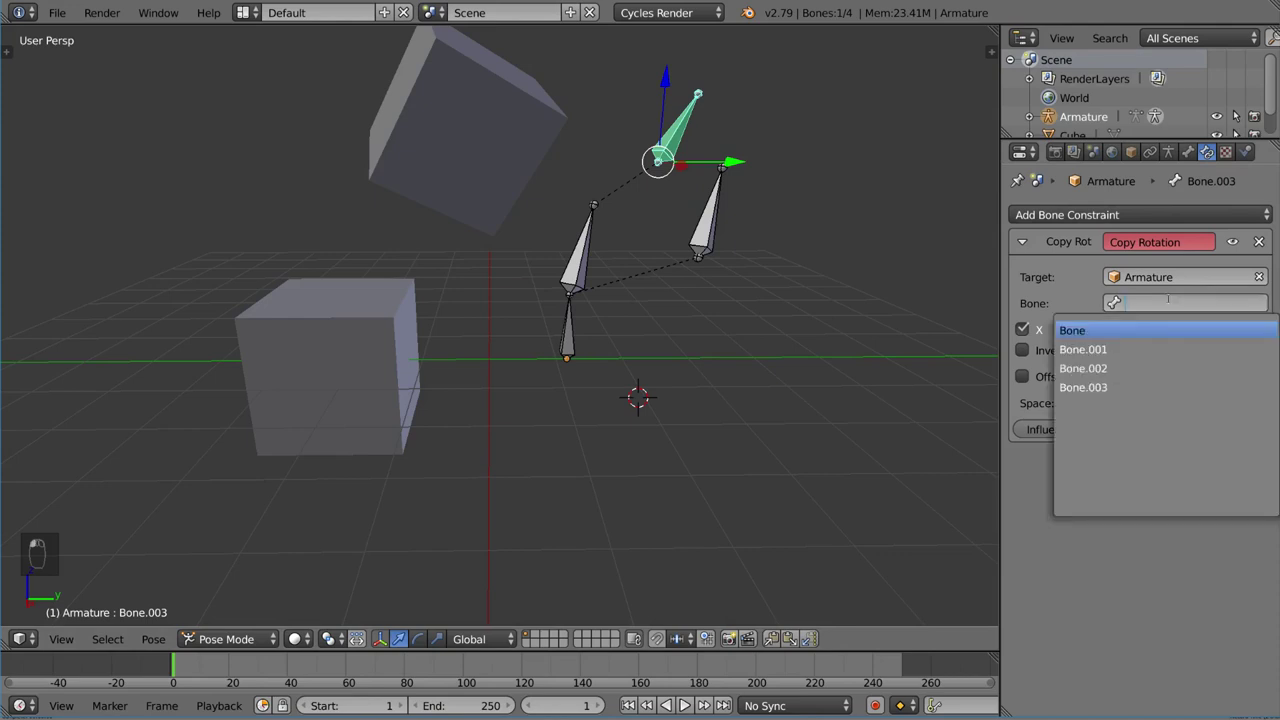
text(Bone.002)
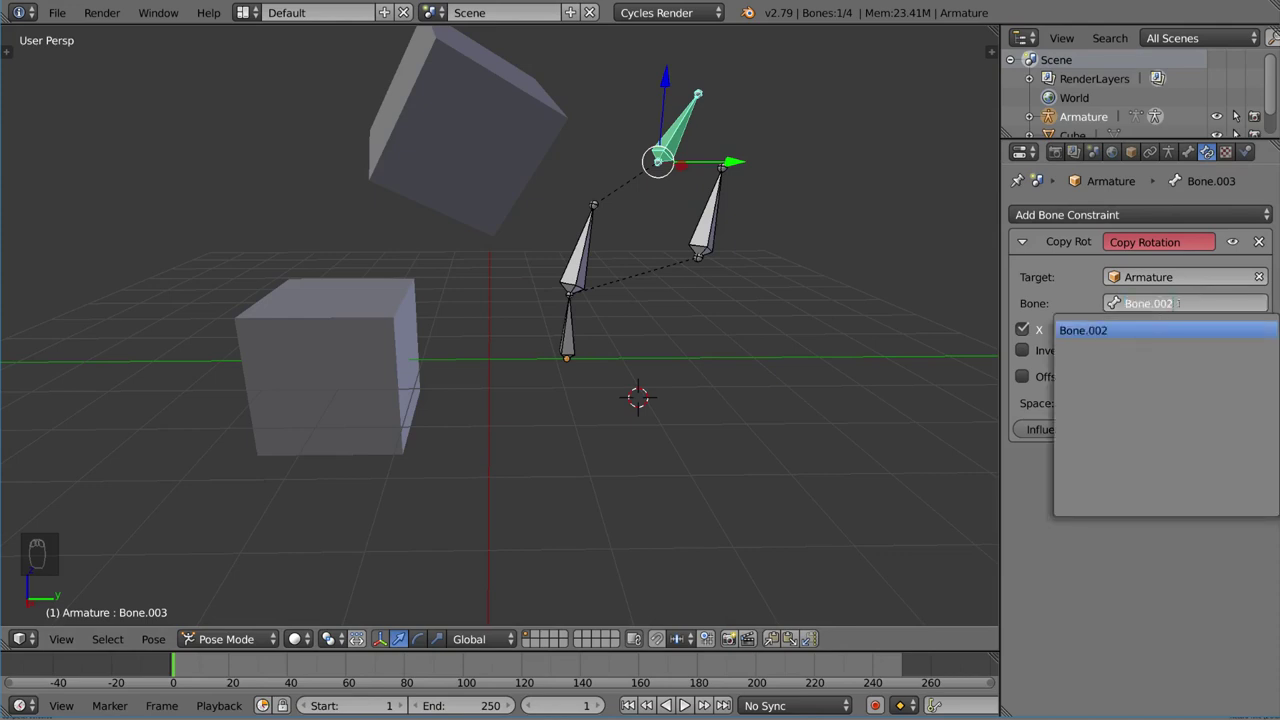
key(Return)
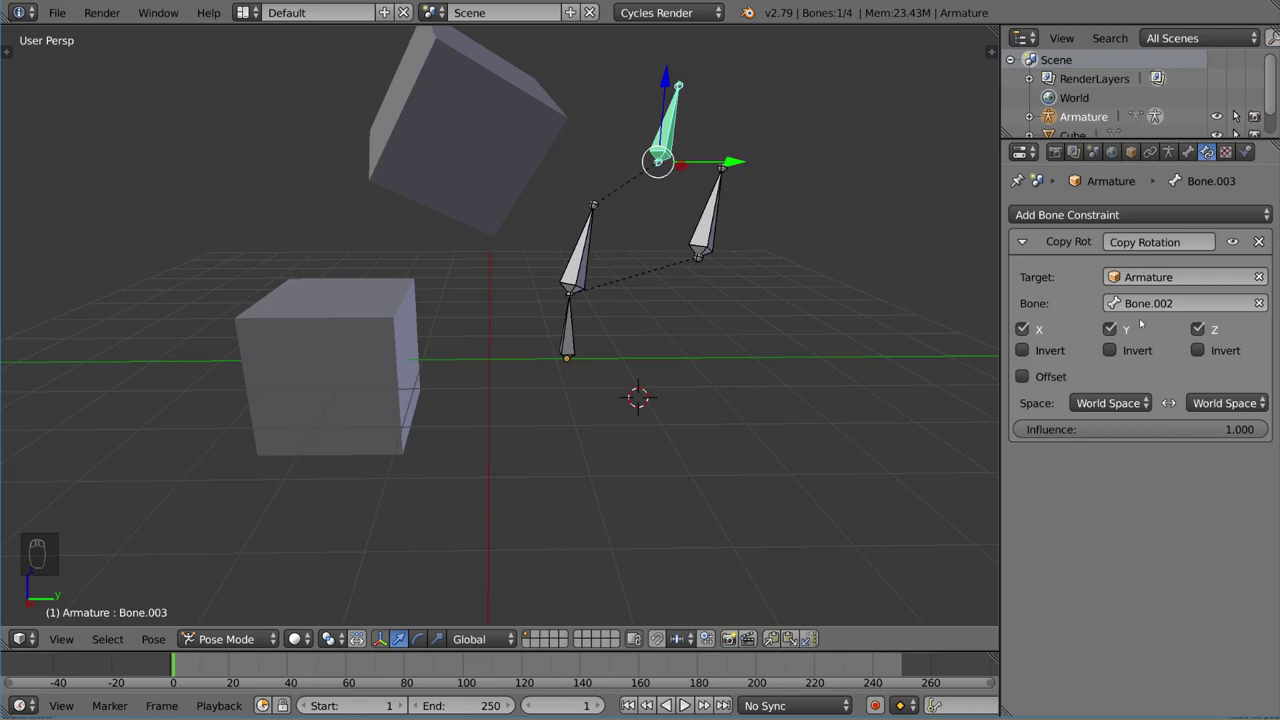
right_click(707, 225)
Trackball-rotate Bone.002 and rotate Bone.001, watching Bone.003 follow
key(r)
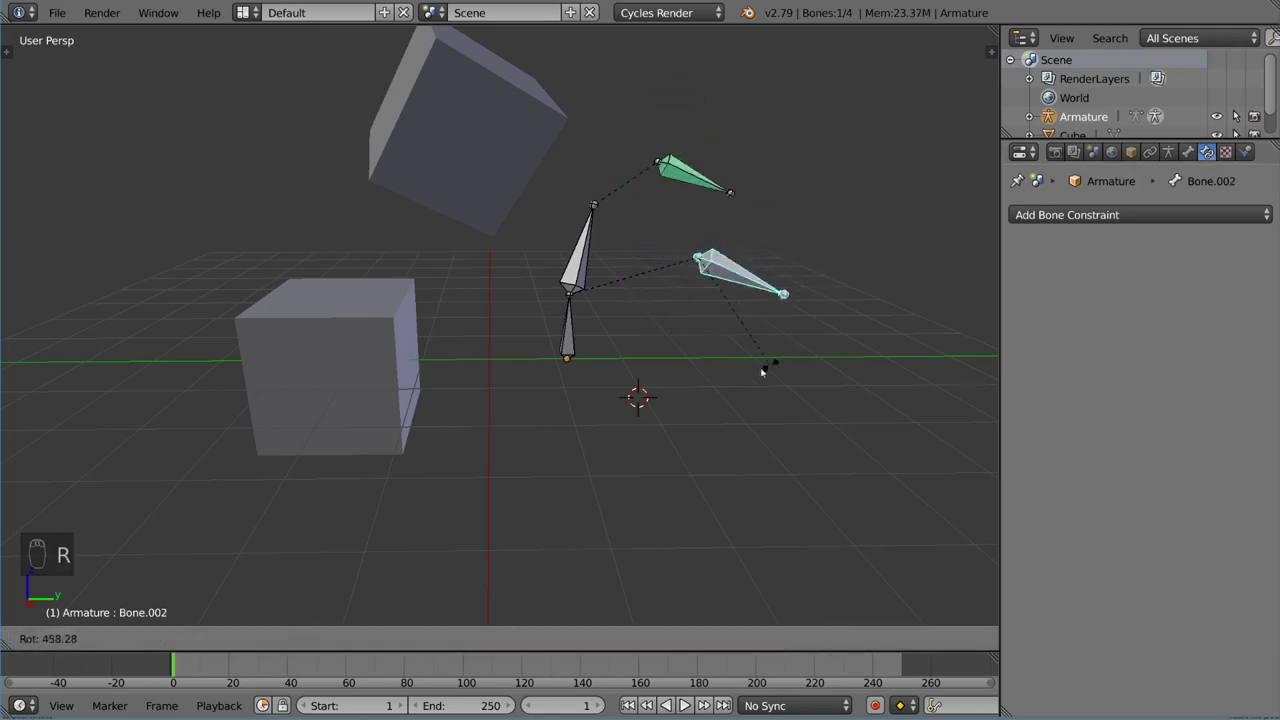
key(r)
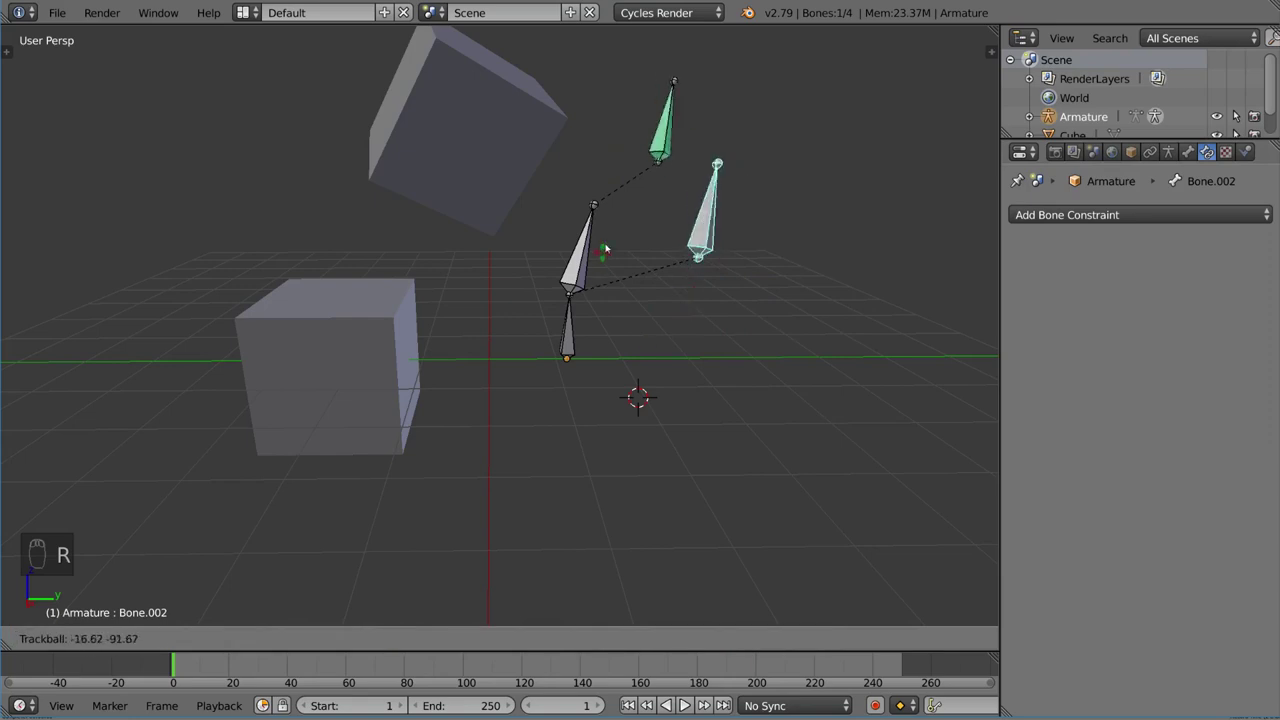
click(741, 274)
key(r)
key(r)
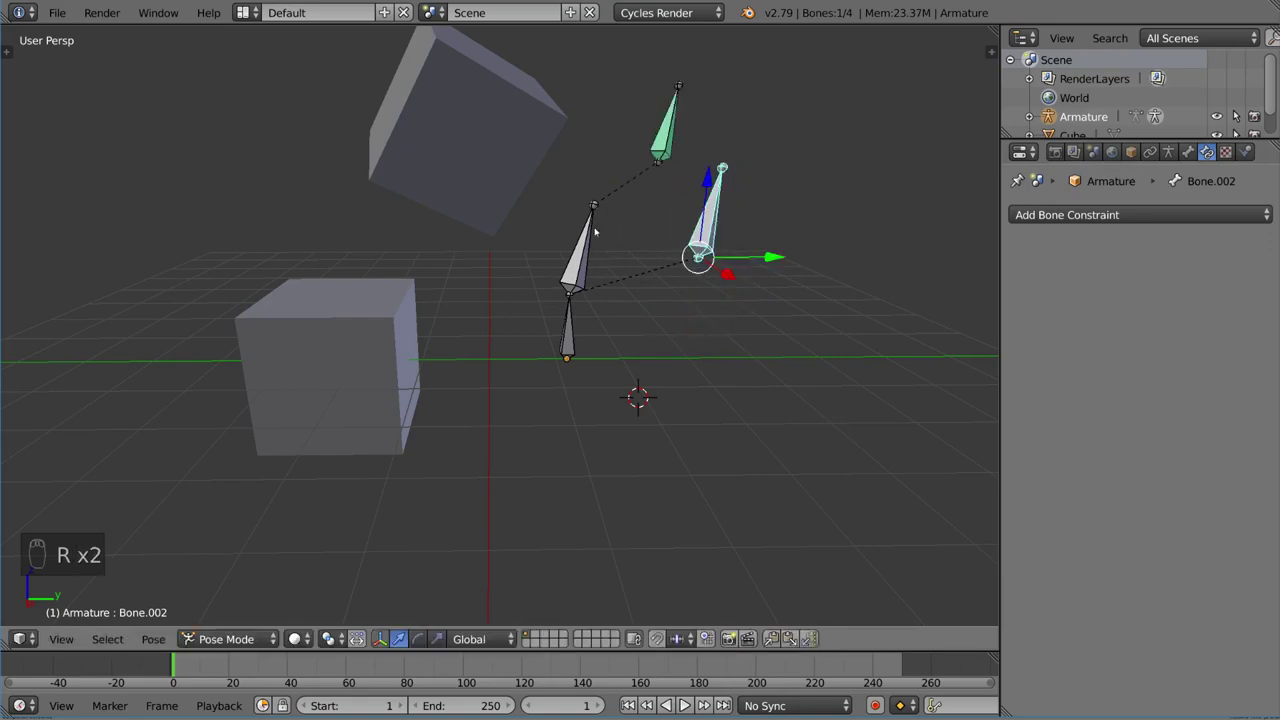
right_click(594, 232)
key(r)
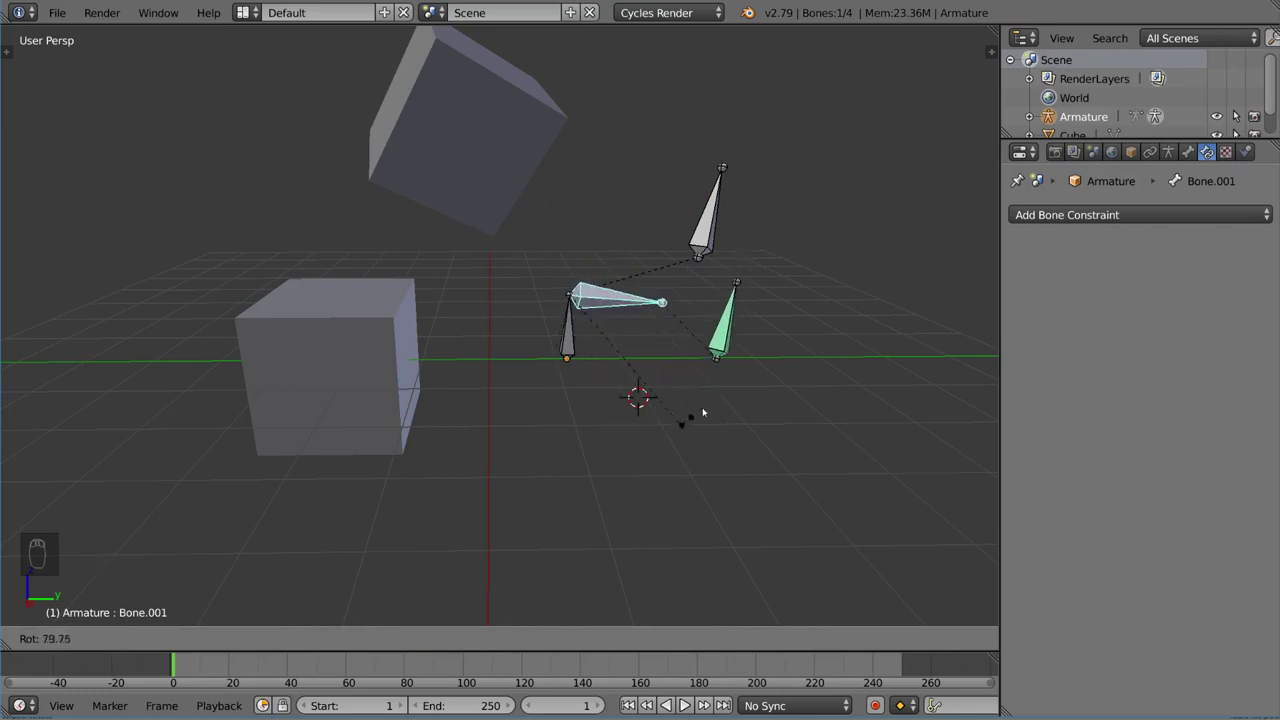
click(688, 484)
Turn Bone.001 upward after a cancelled Bone.002 rotation, then reselect Bone.003
right_click(705, 215)
key(r)
key(Escape)
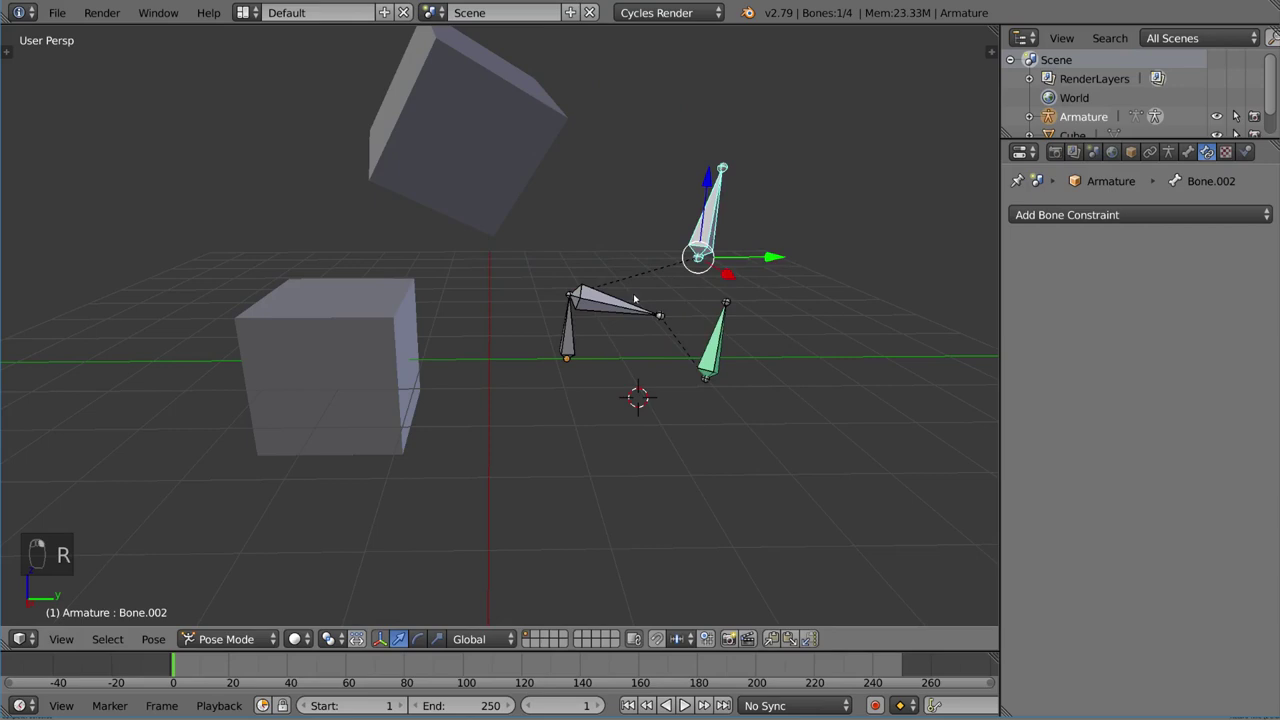
right_click(634, 299)
key(r)
key(r)
click(605, 207)
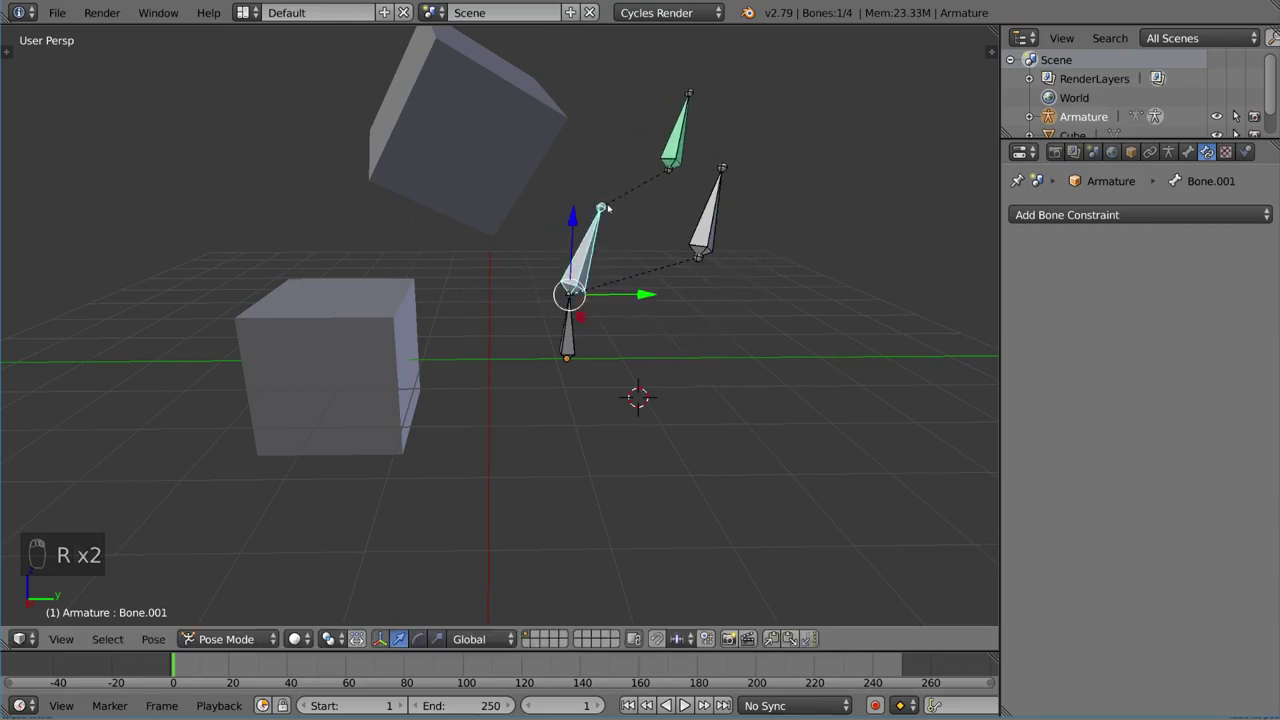
right_click(705, 215)
right_click(678, 130)
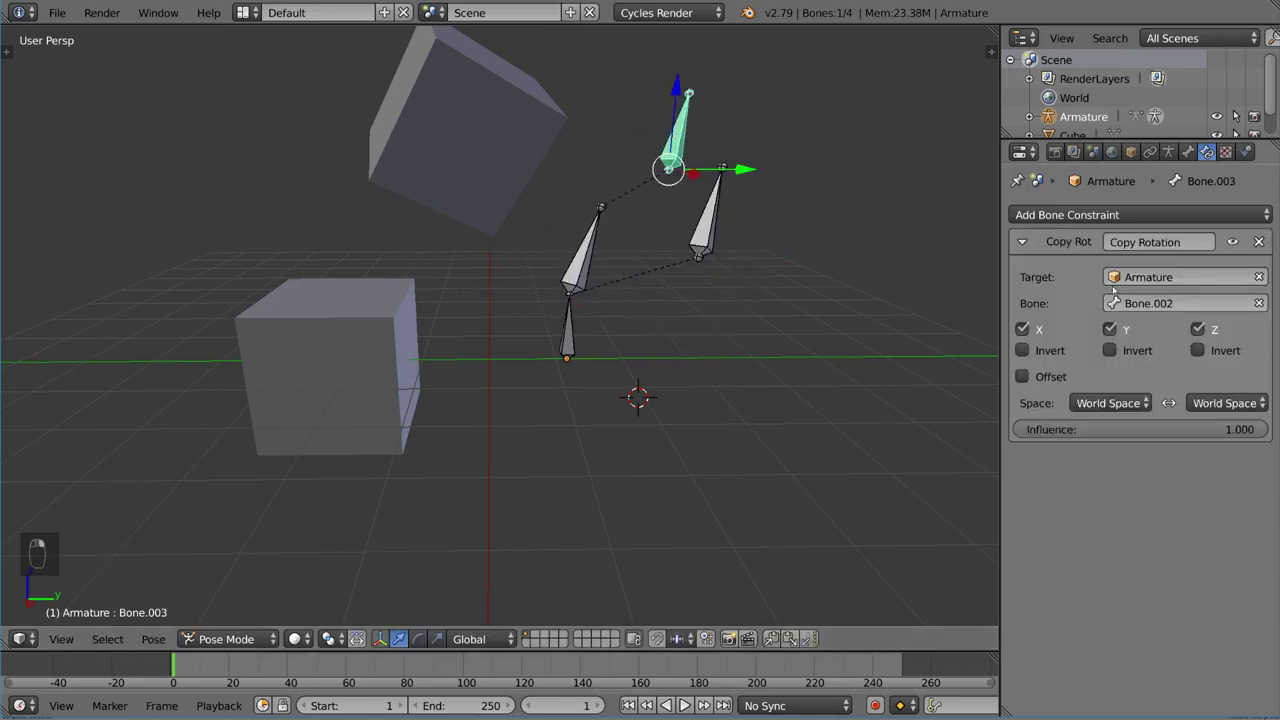
Add Limit Location to Bone.003 with minimum and maximum enabled on X, Y and Z
click(1150, 220)
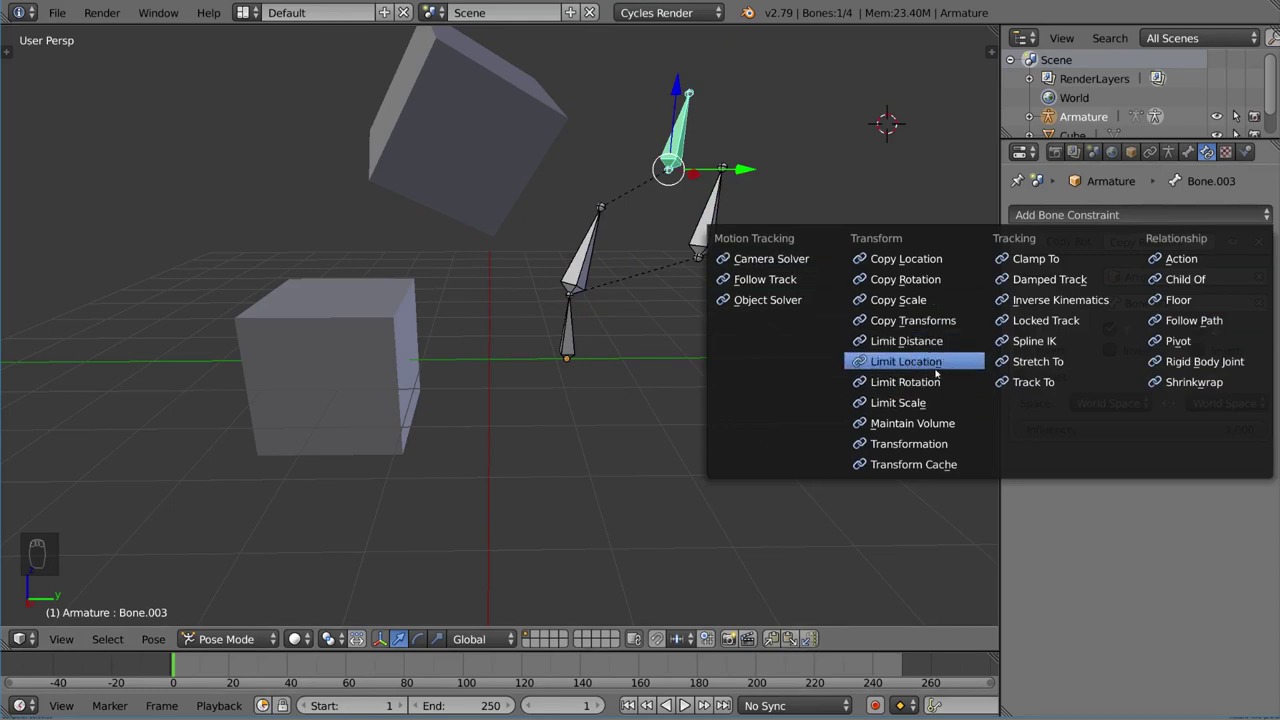
click(940, 362)
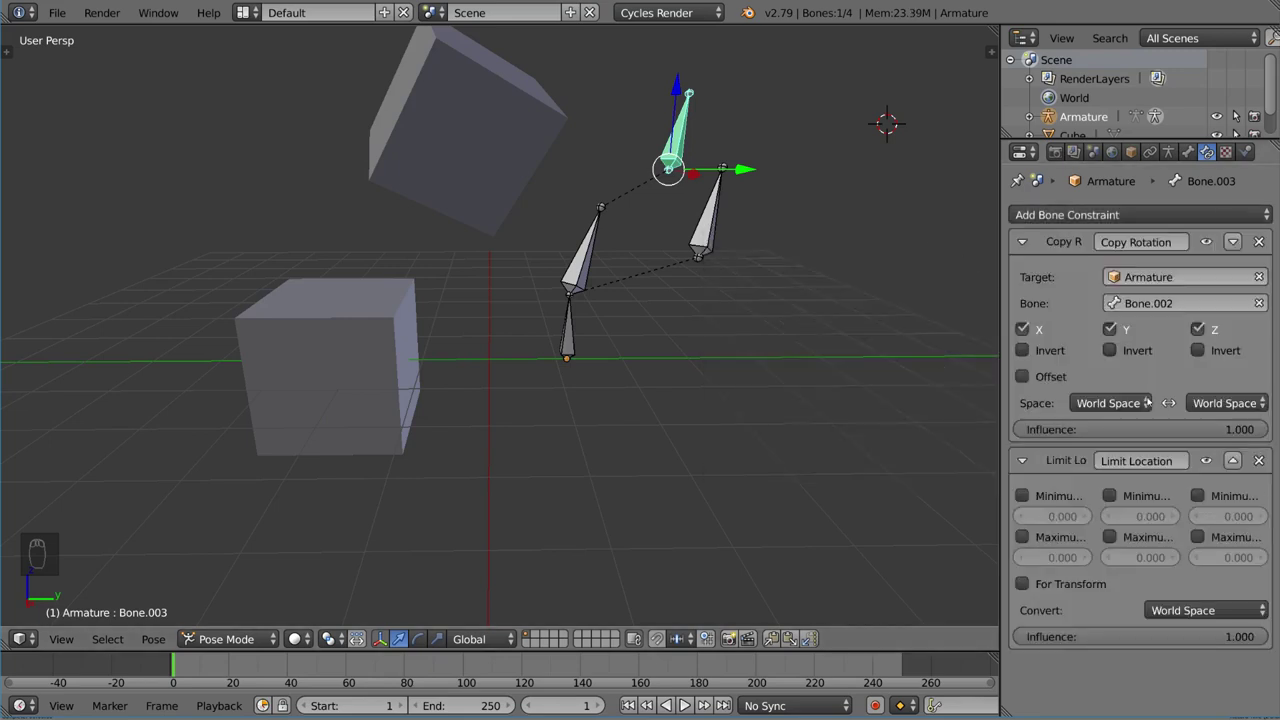
click(1022, 495)
click(1022, 537)
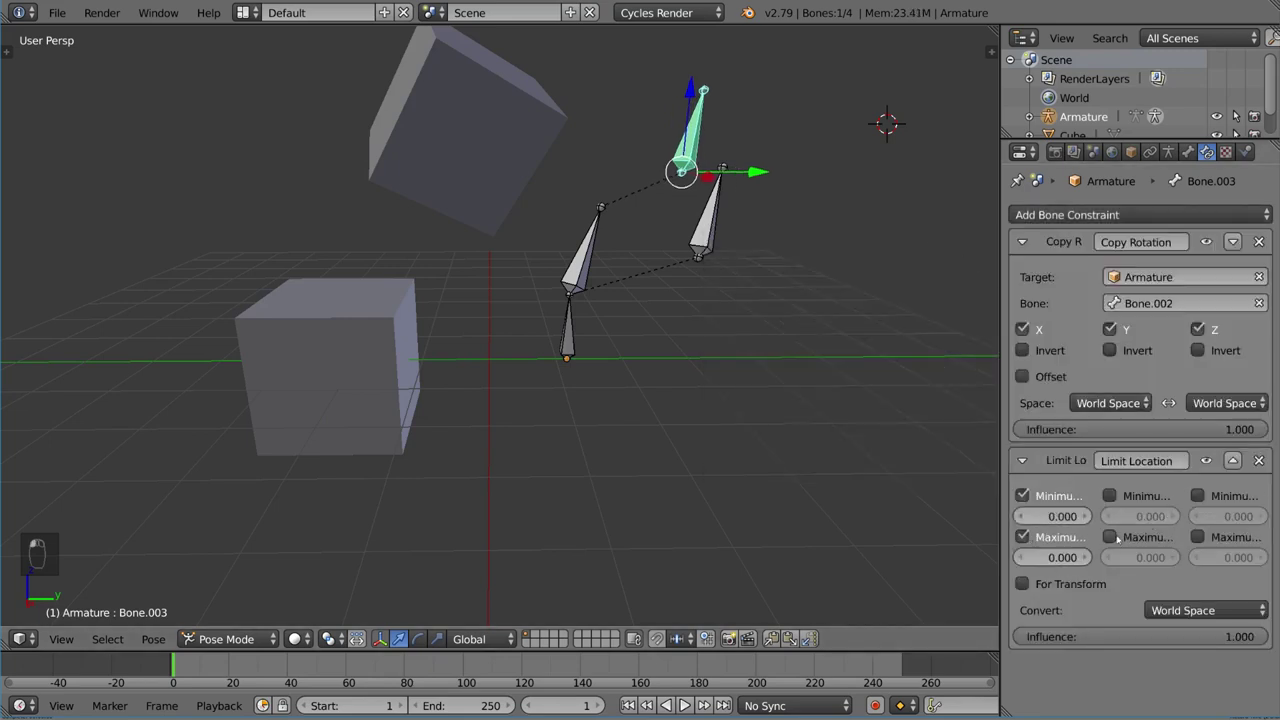
click(1110, 537)
click(1110, 495)
click(1197, 495)
click(1199, 537)
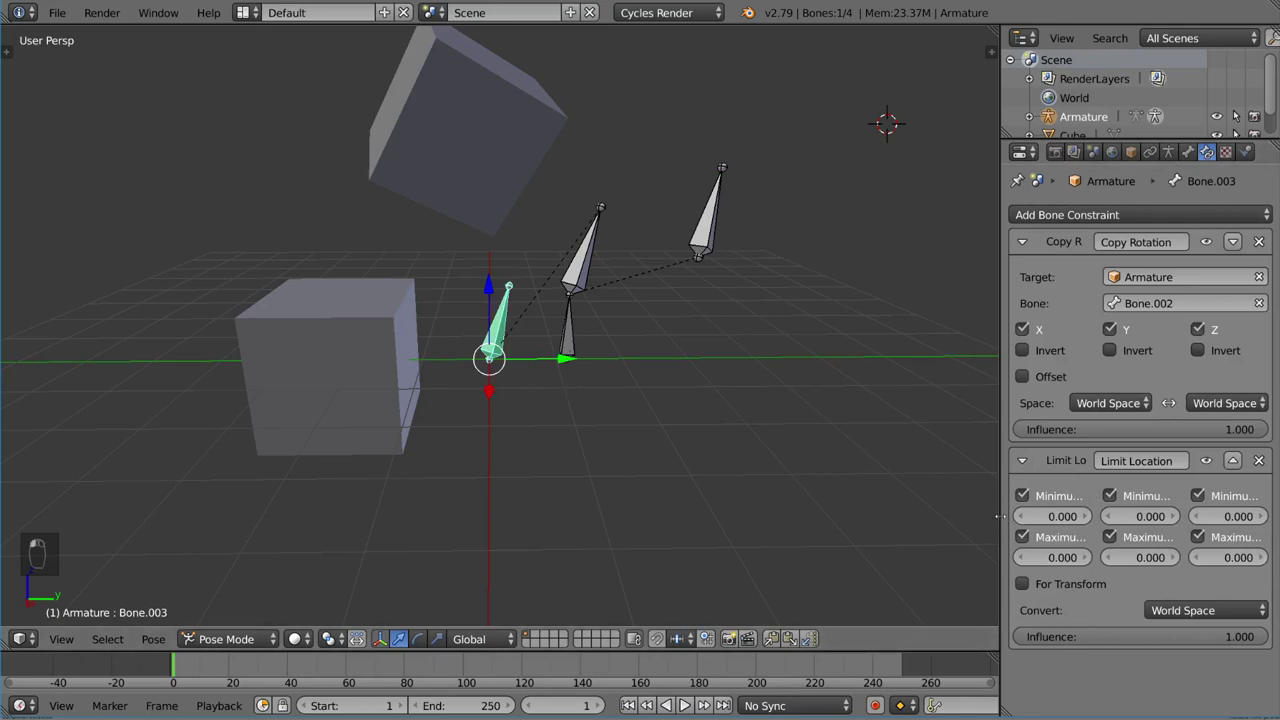
drag(999, 516, 962, 525)
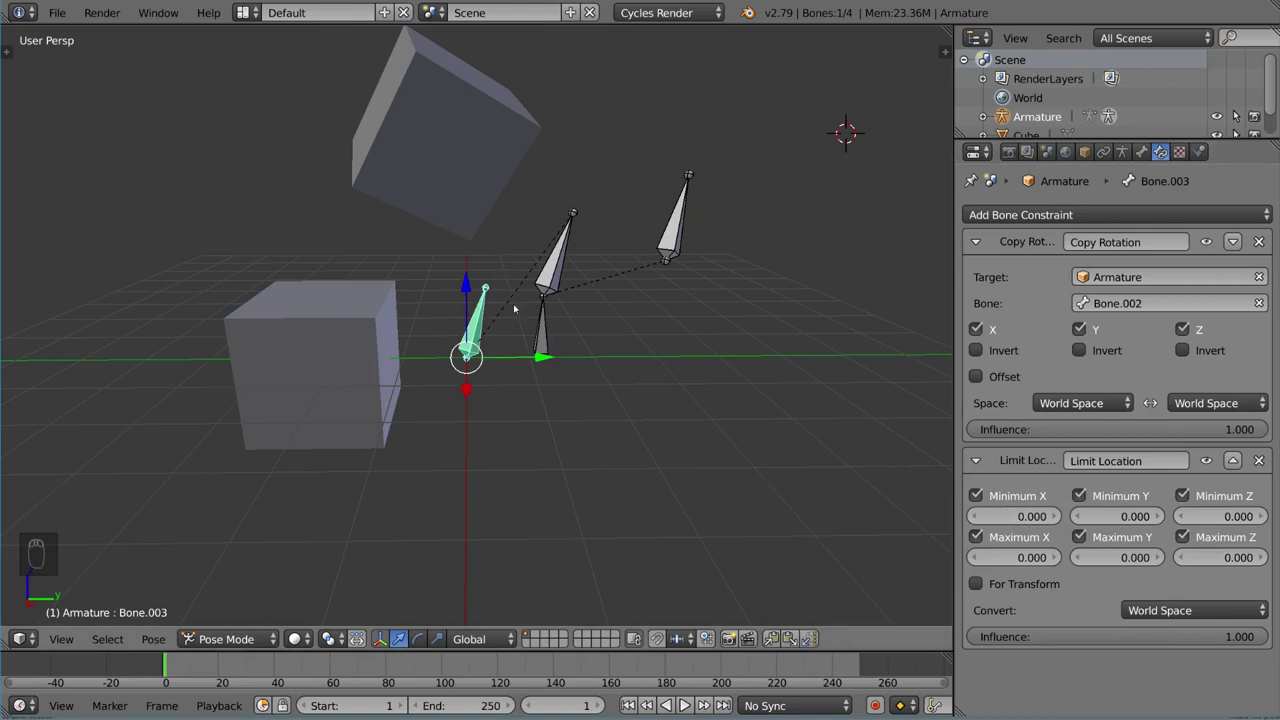
Rotate Bone.002 and Bone.001 into a new pose, then reselect Bone.003
right_click(666, 276)
key(r)
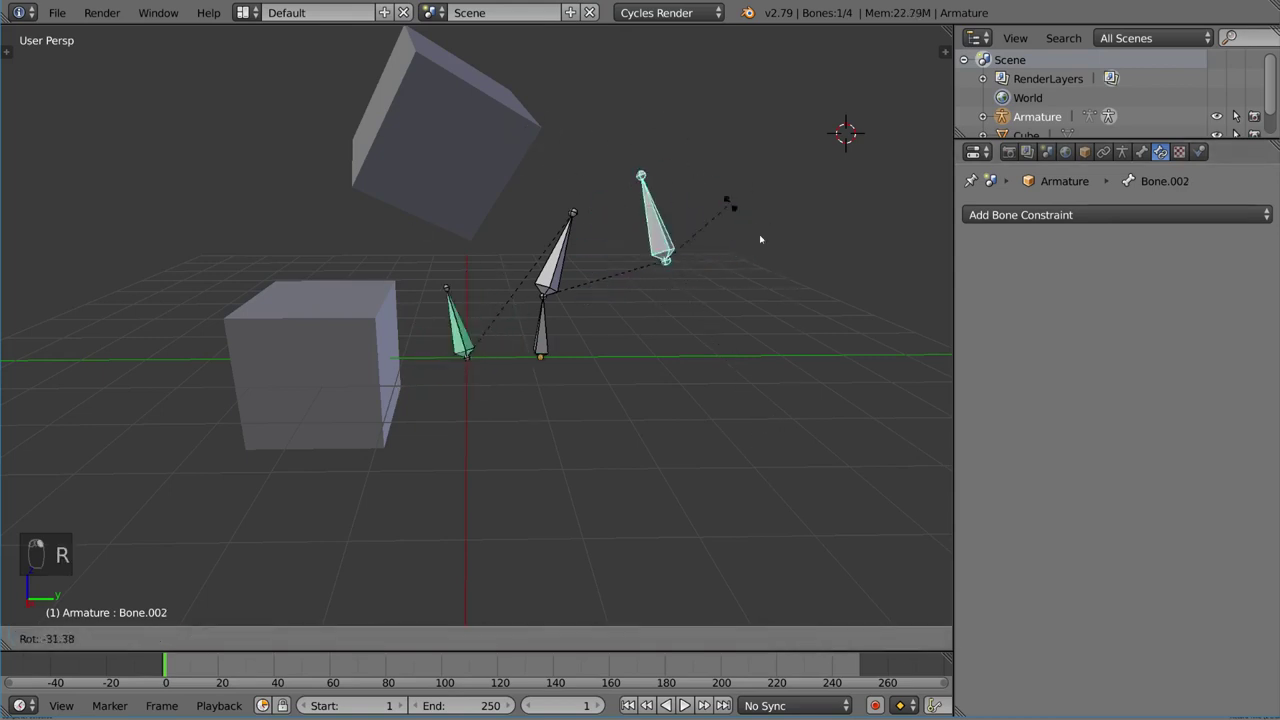
click(700, 210)
right_click(556, 255)
key(r)
key(r)
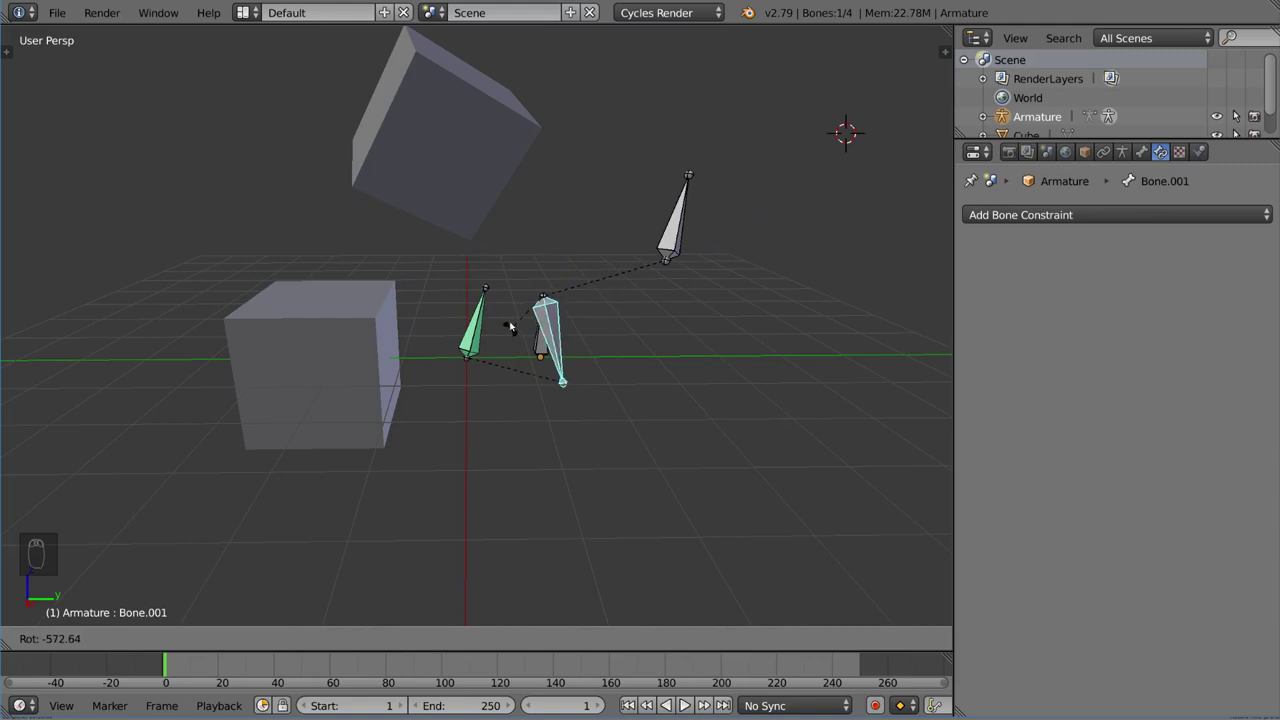
click(622, 363)
right_click(481, 345)
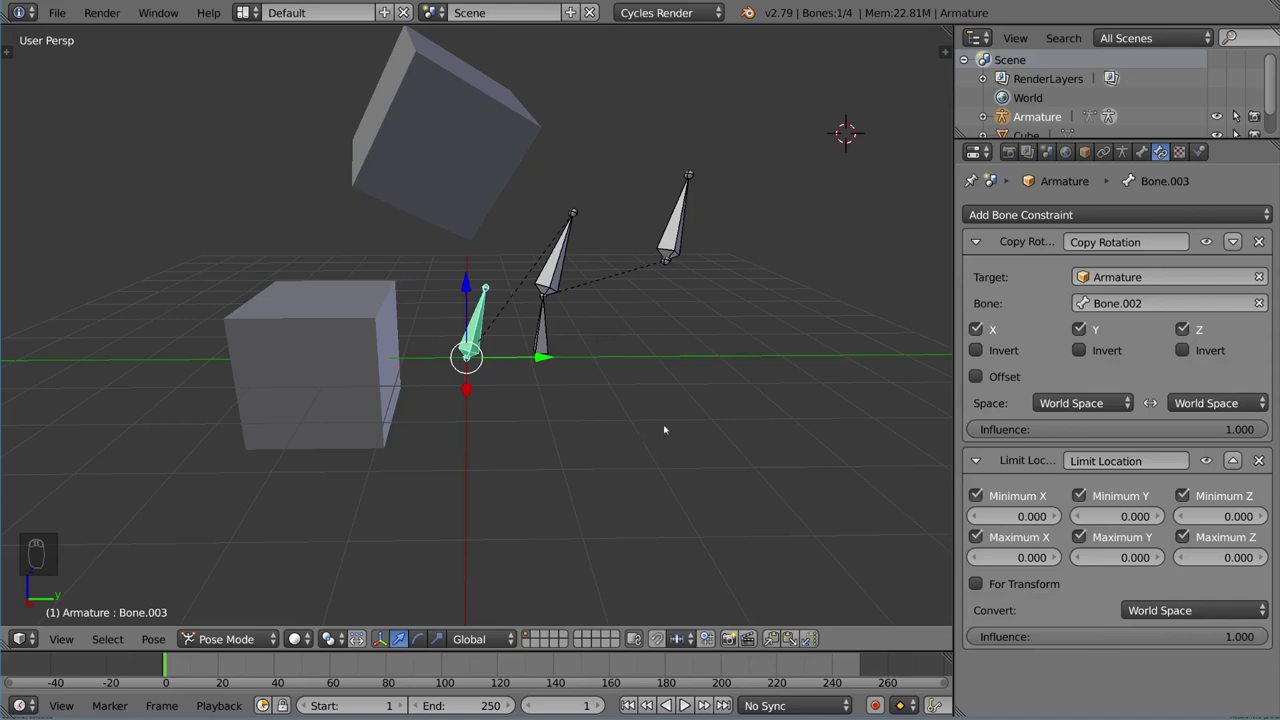
Set Limit Location maxima to X 1, Y 5, Z 1 and start rotating Bone.001 to test
click(1032, 558)
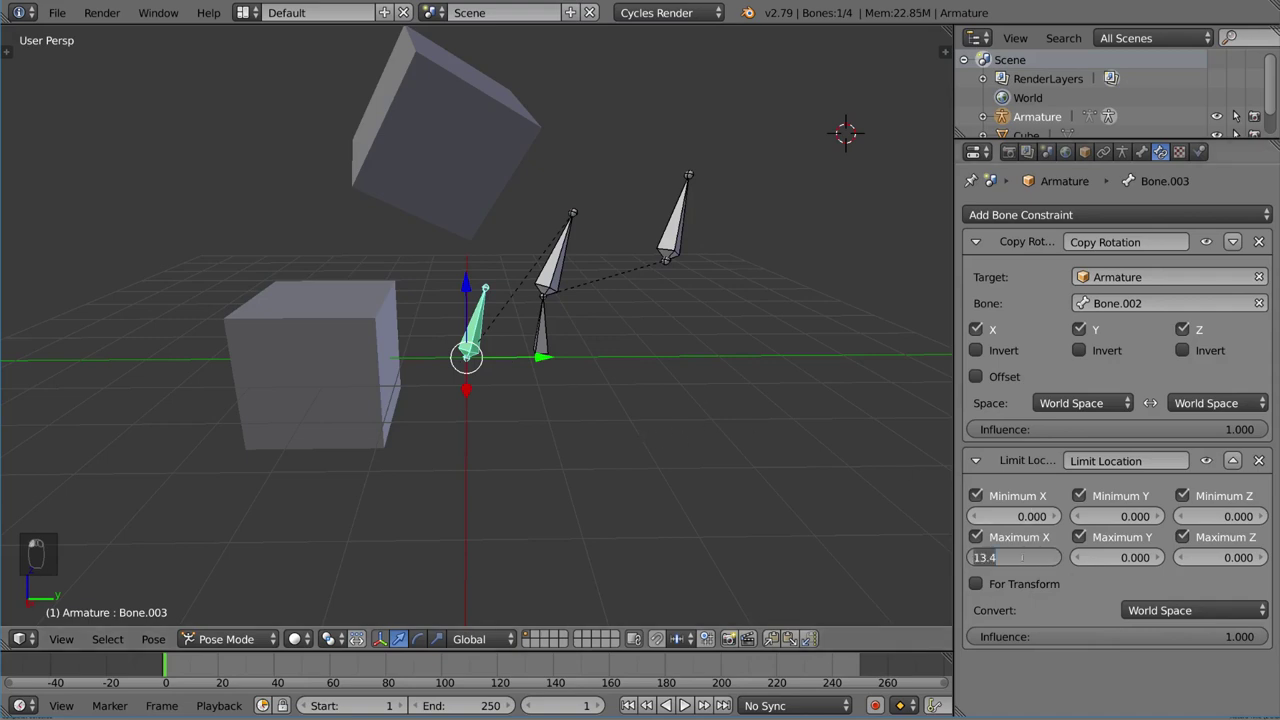
text(0)
key(Return)
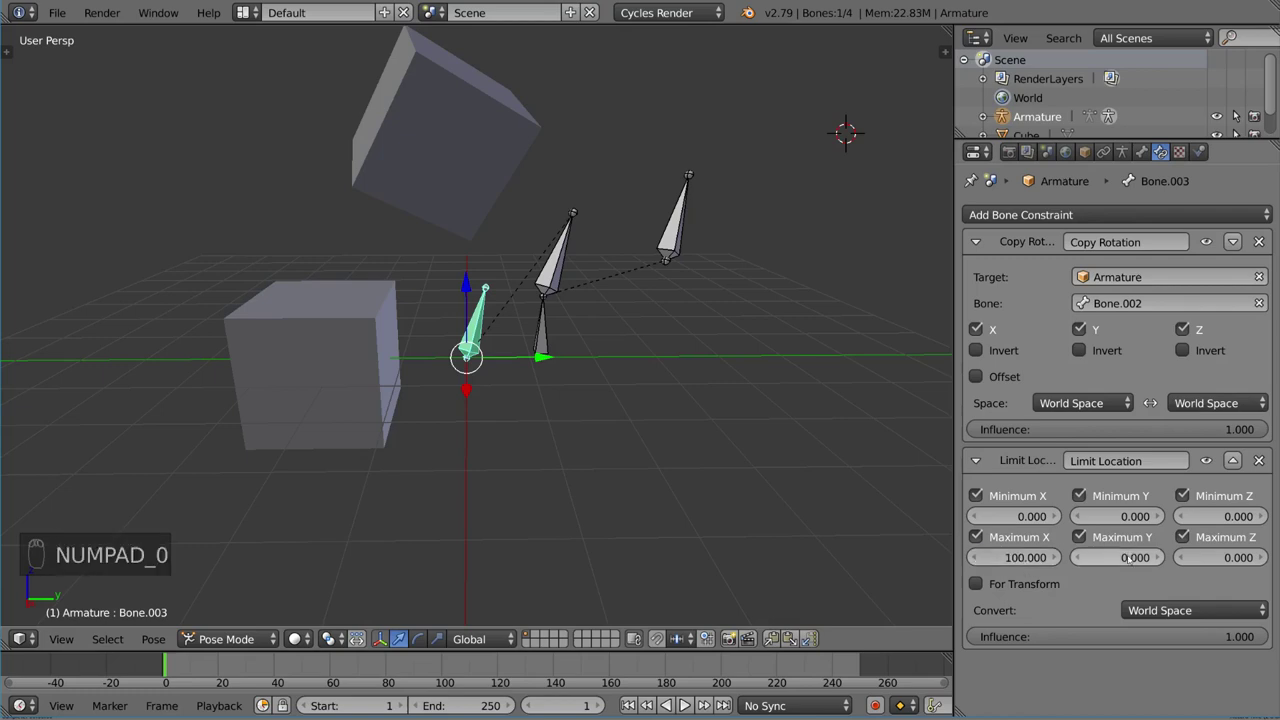
click(1127, 558)
text(5)
key(Return)
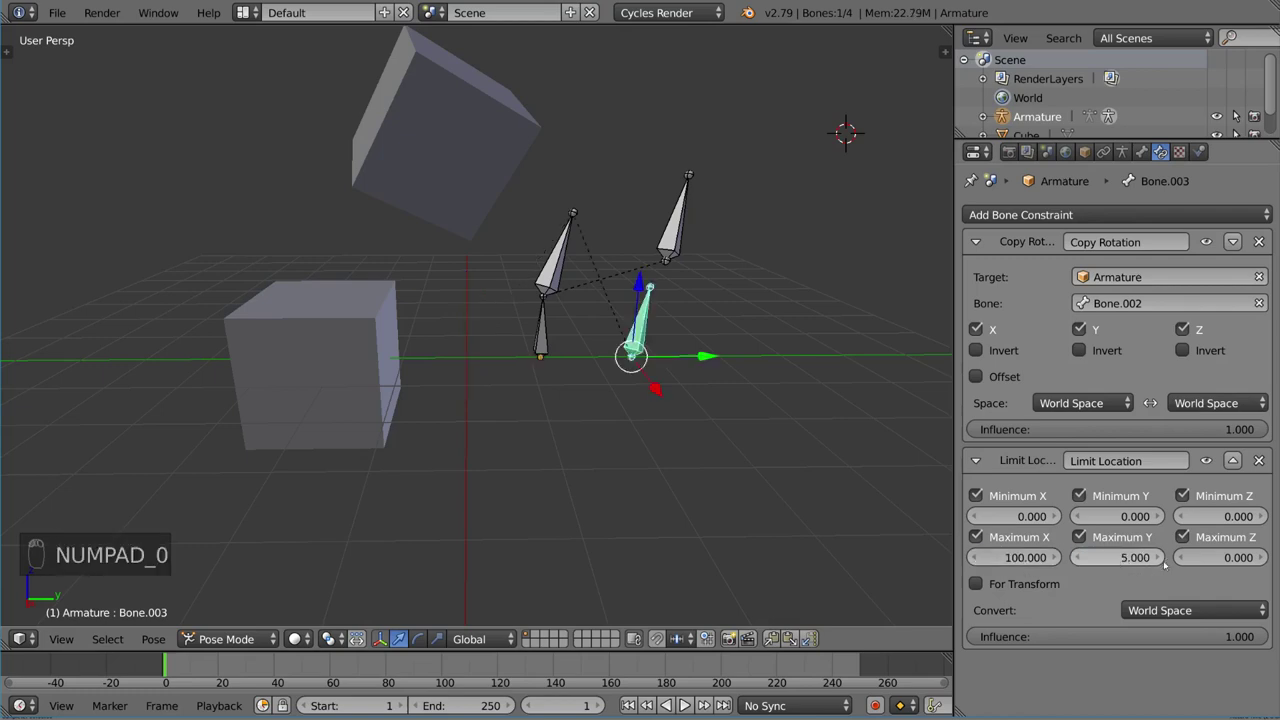
click(1014, 557)
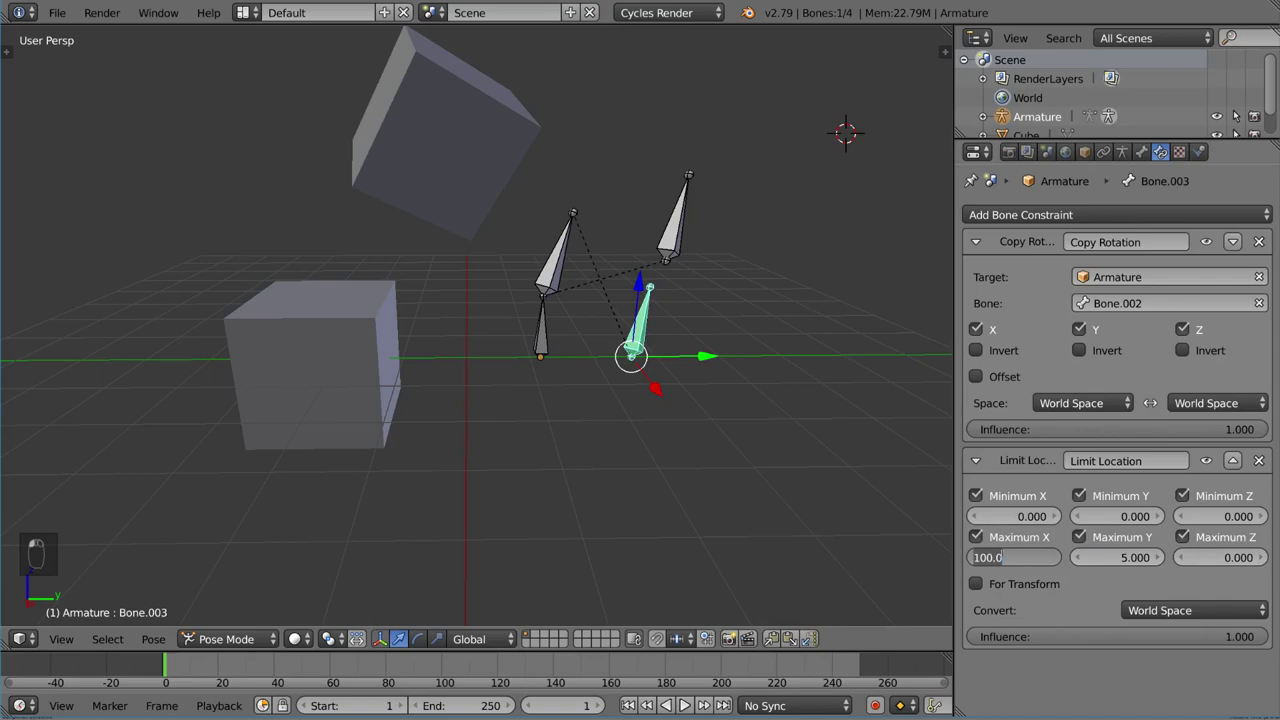
text(1.000)
click(1229, 557)
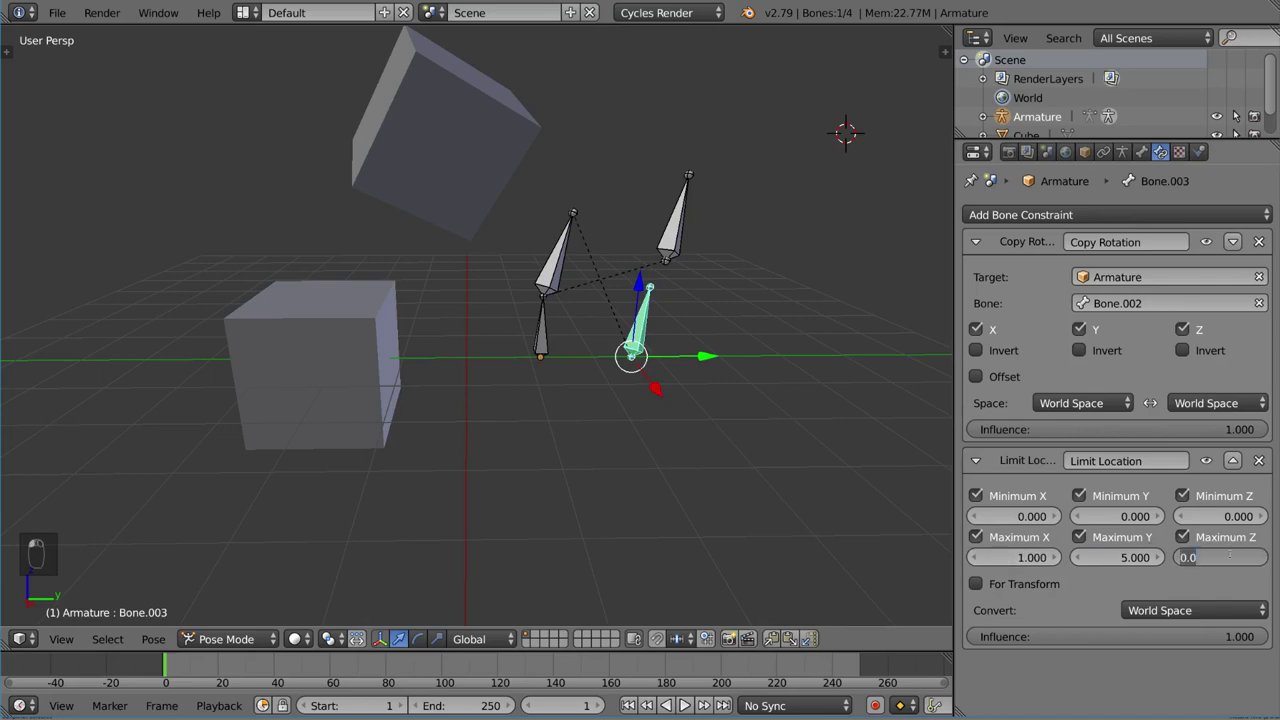
text(1)
key(Return)
right_click(563, 256)
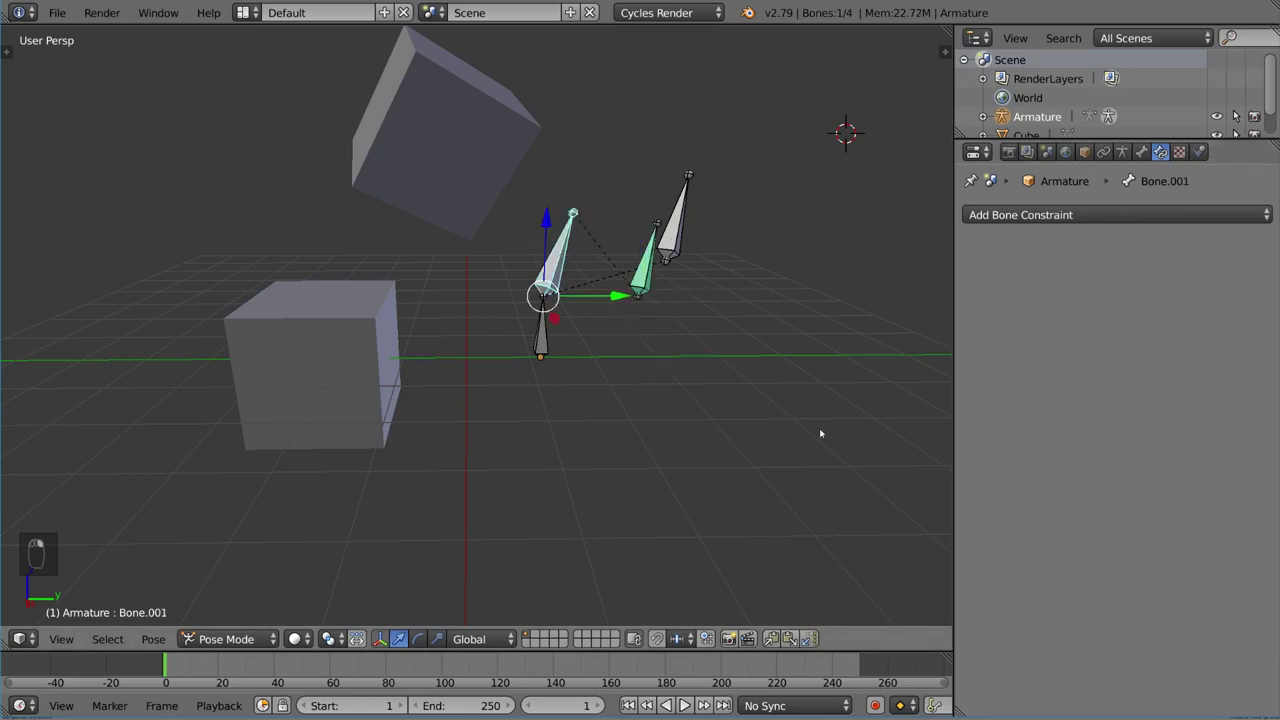
key(r)
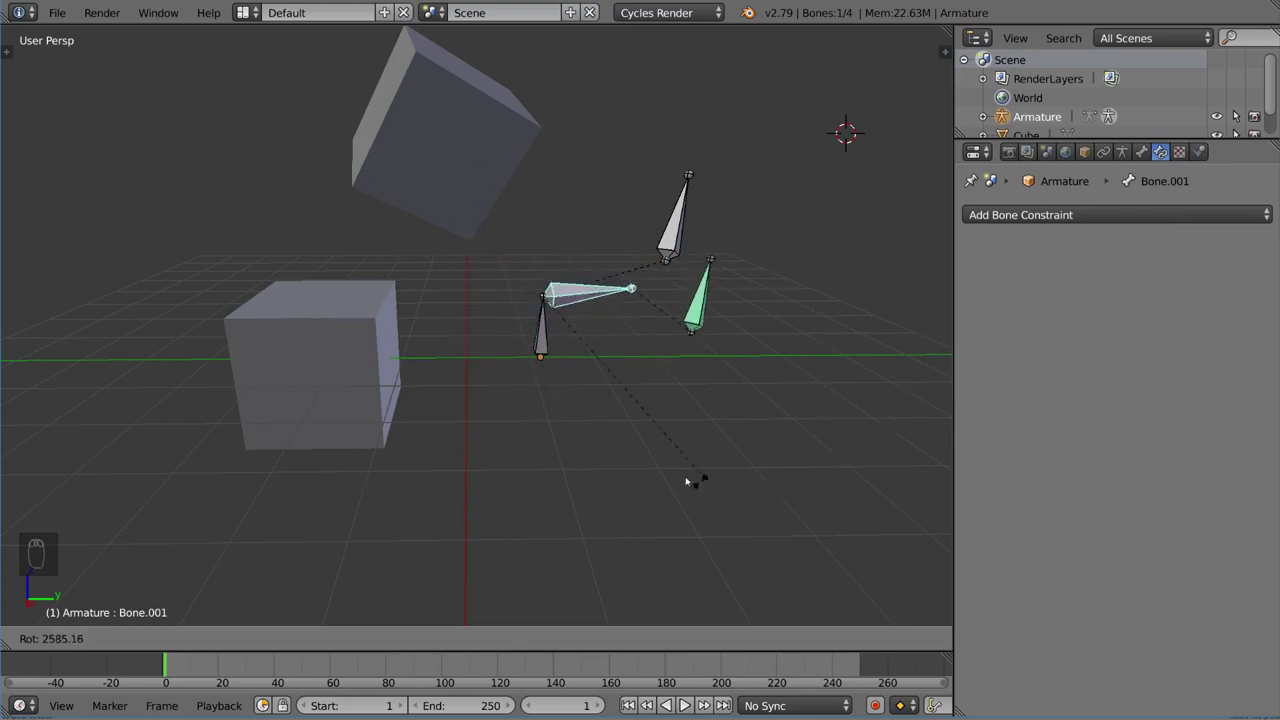
Replace Bone.003's Limit Location with a Limit Rotation constraint limiting X
key(Escape)
right_click(647, 255)
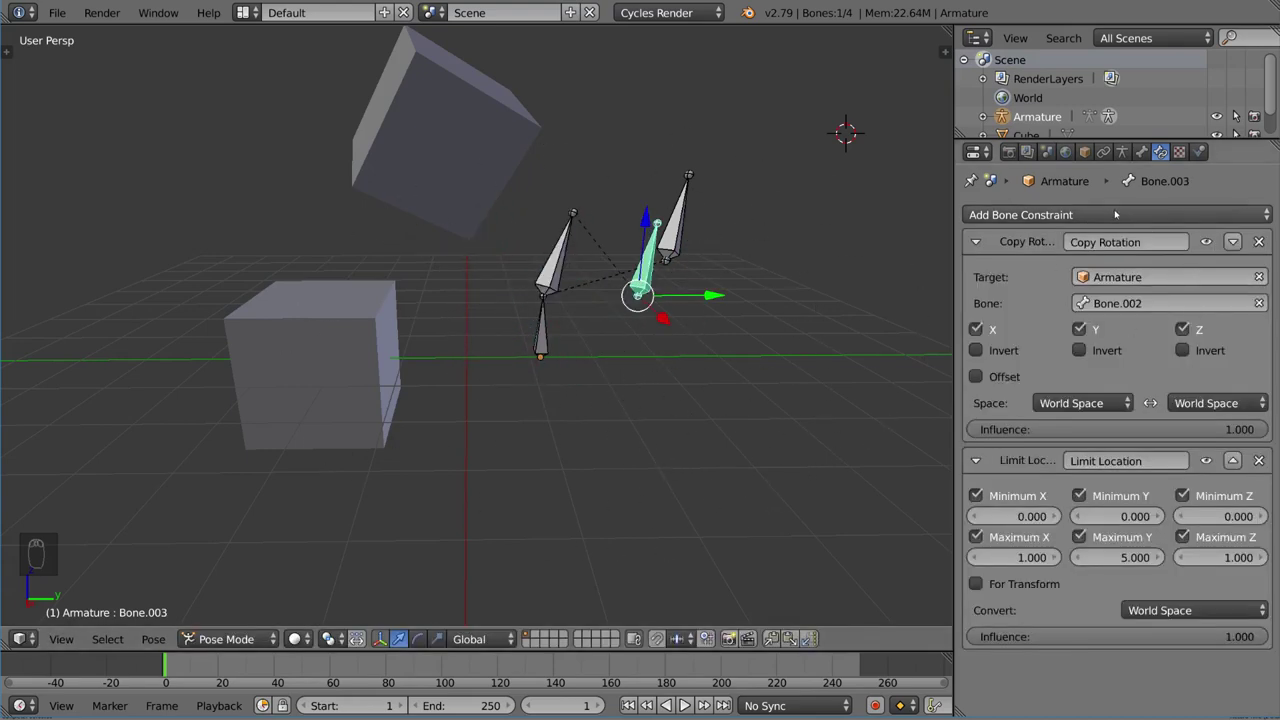
click(1115, 214)
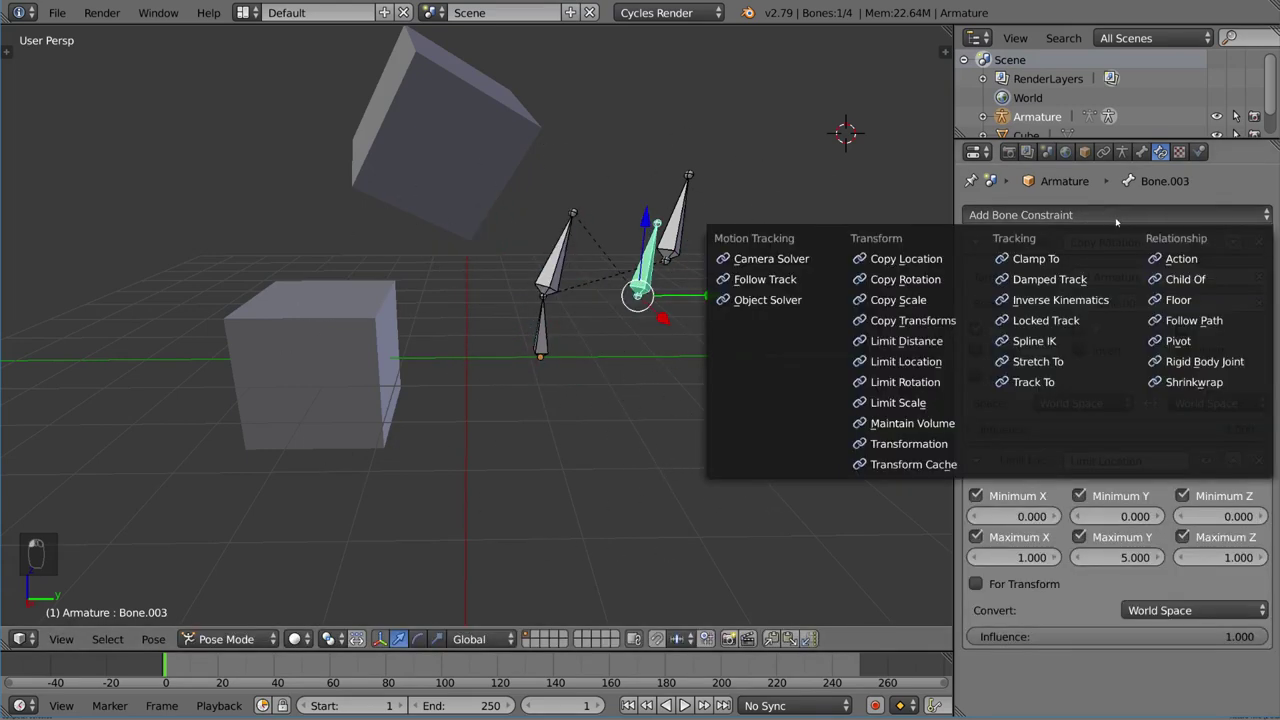
click(948, 386)
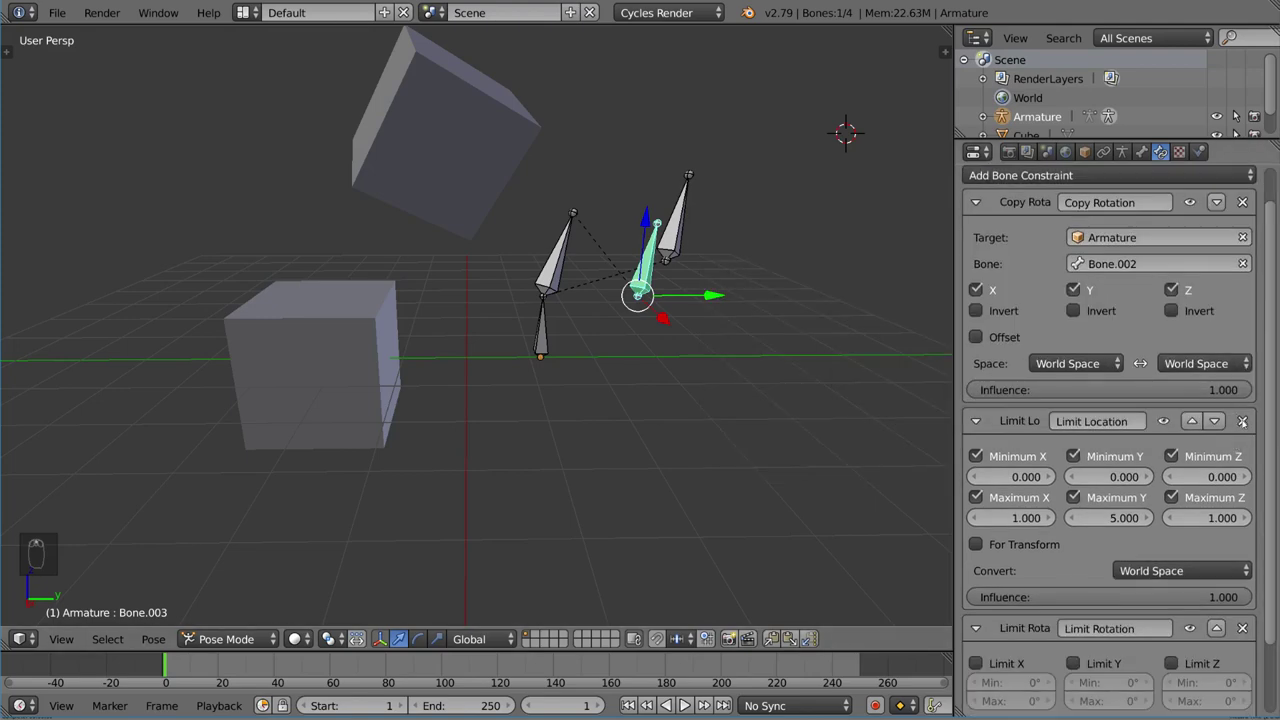
click(1243, 421)
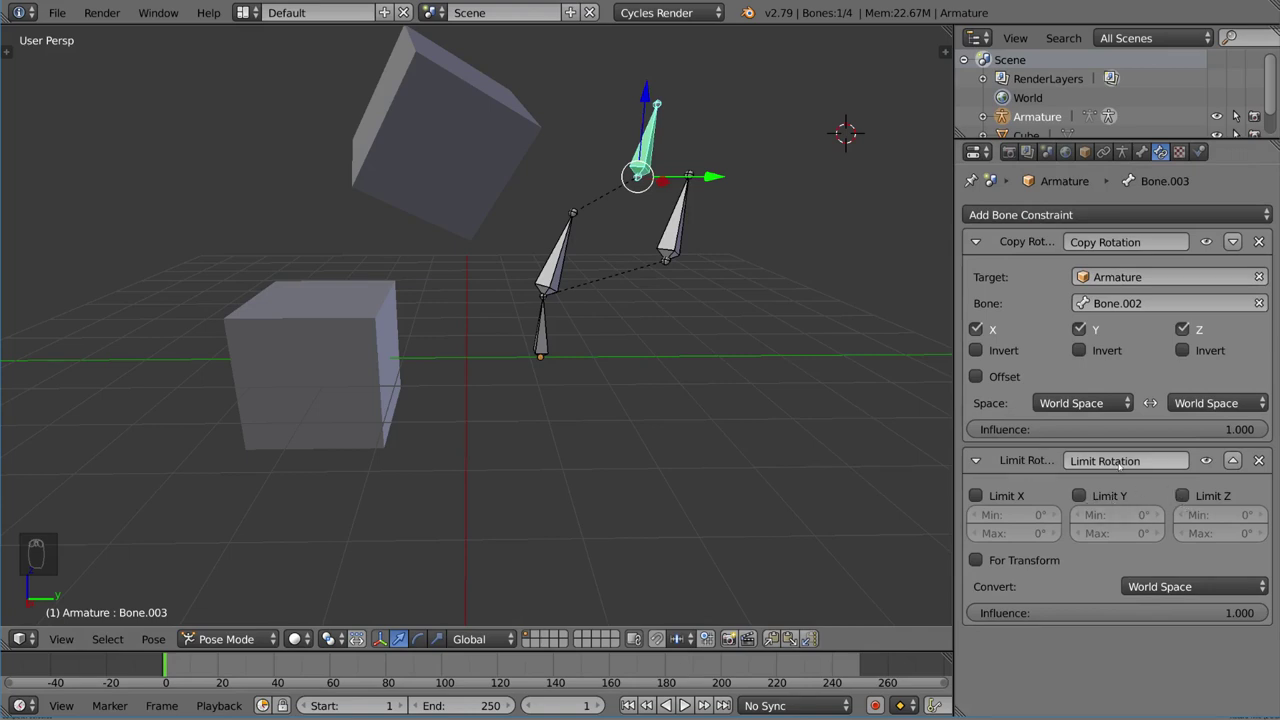
click(976, 496)
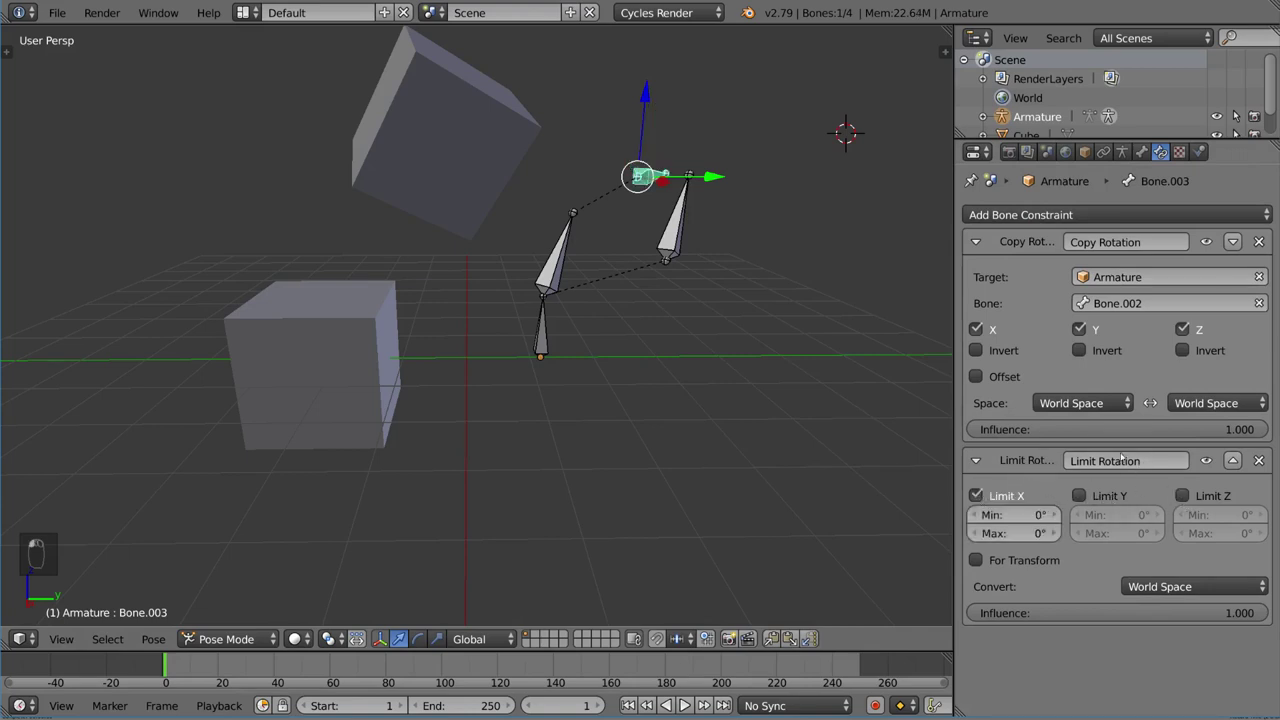
Trackball-rotate Bone.002 to test the X rotation limit, then reselect Bone.003
right_click(667, 231)
key(r)
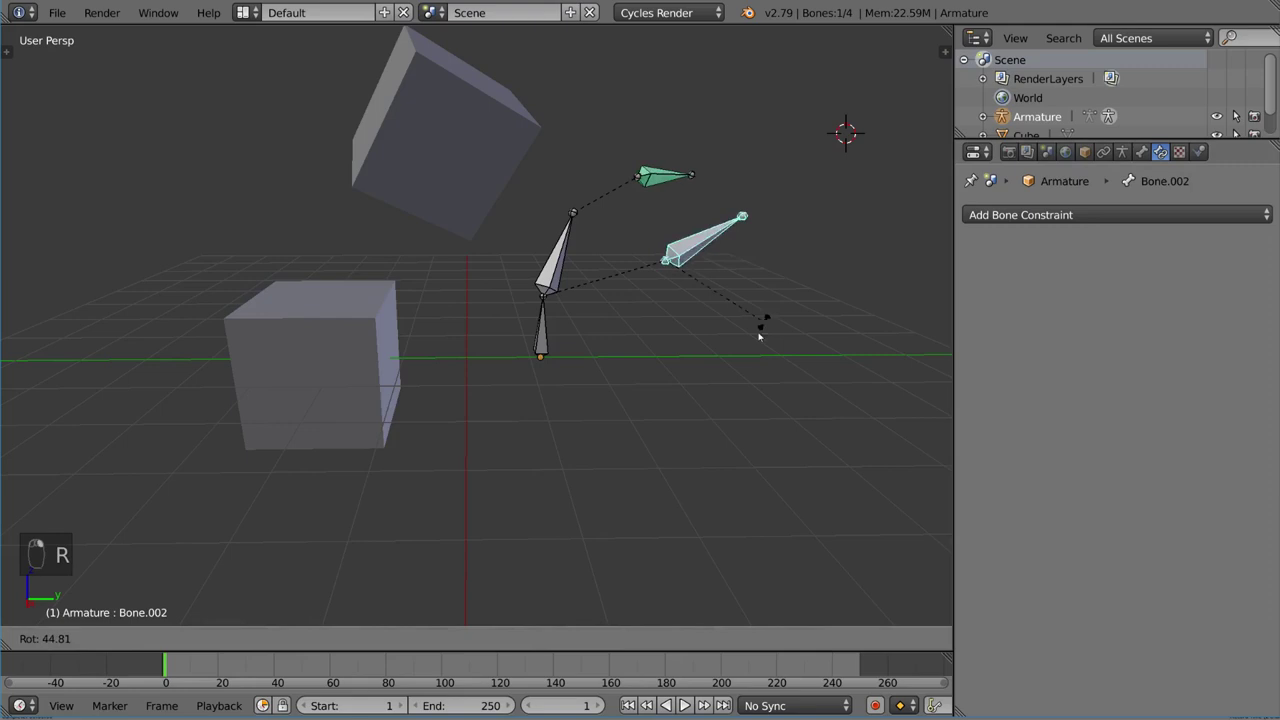
key(r)
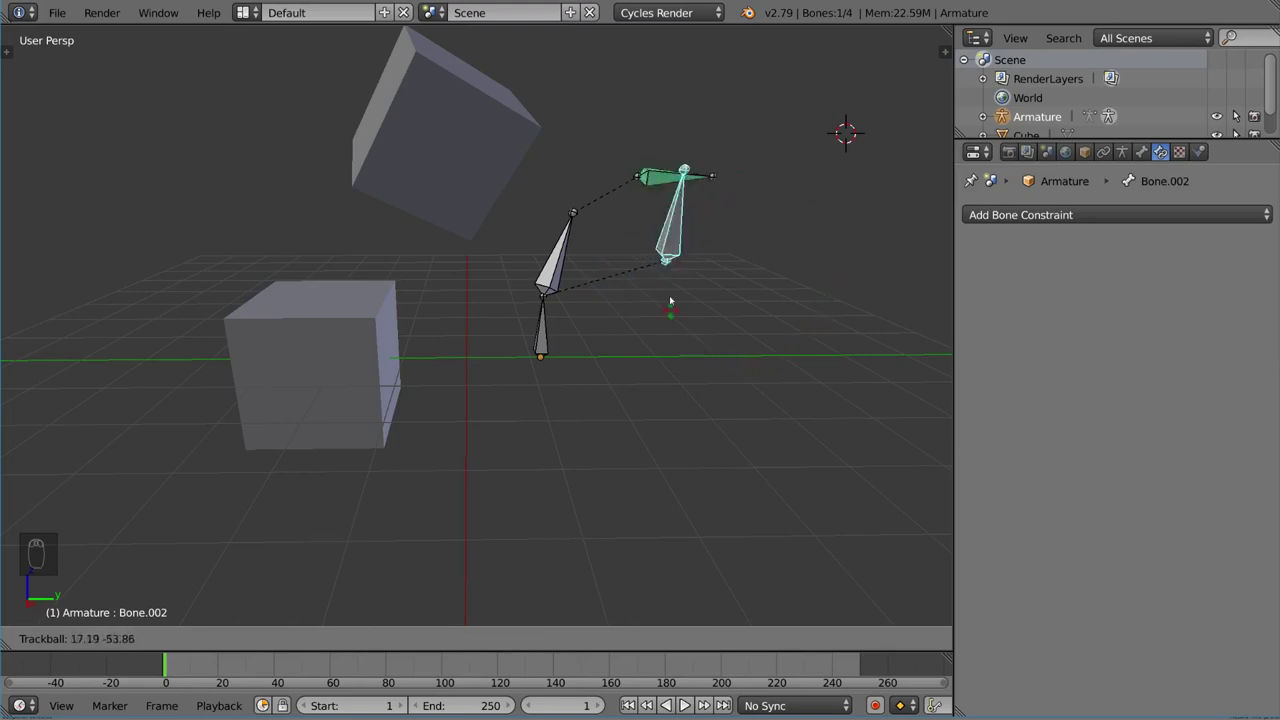
click(700, 230)
right_click(640, 177)
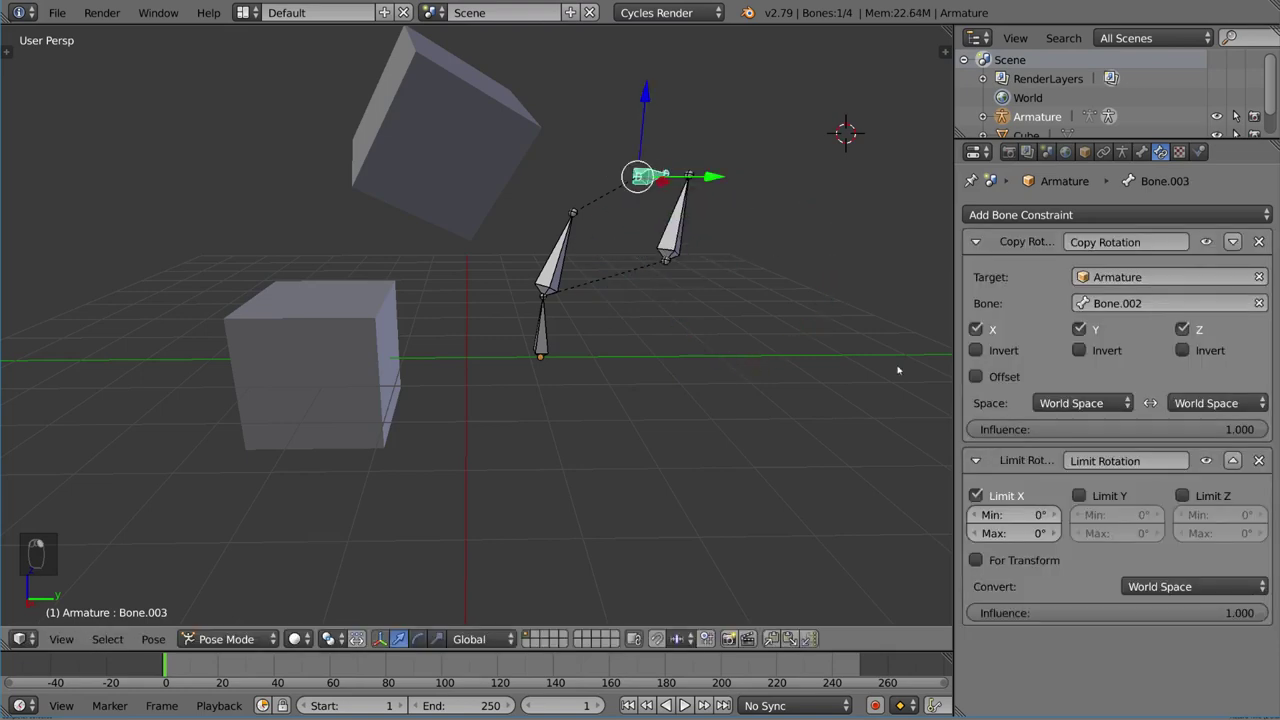
Set Bone.003's Limit Rotation maximum X to 30° and test it by freely rotating Bone.002
click(1011, 533)
text(30)
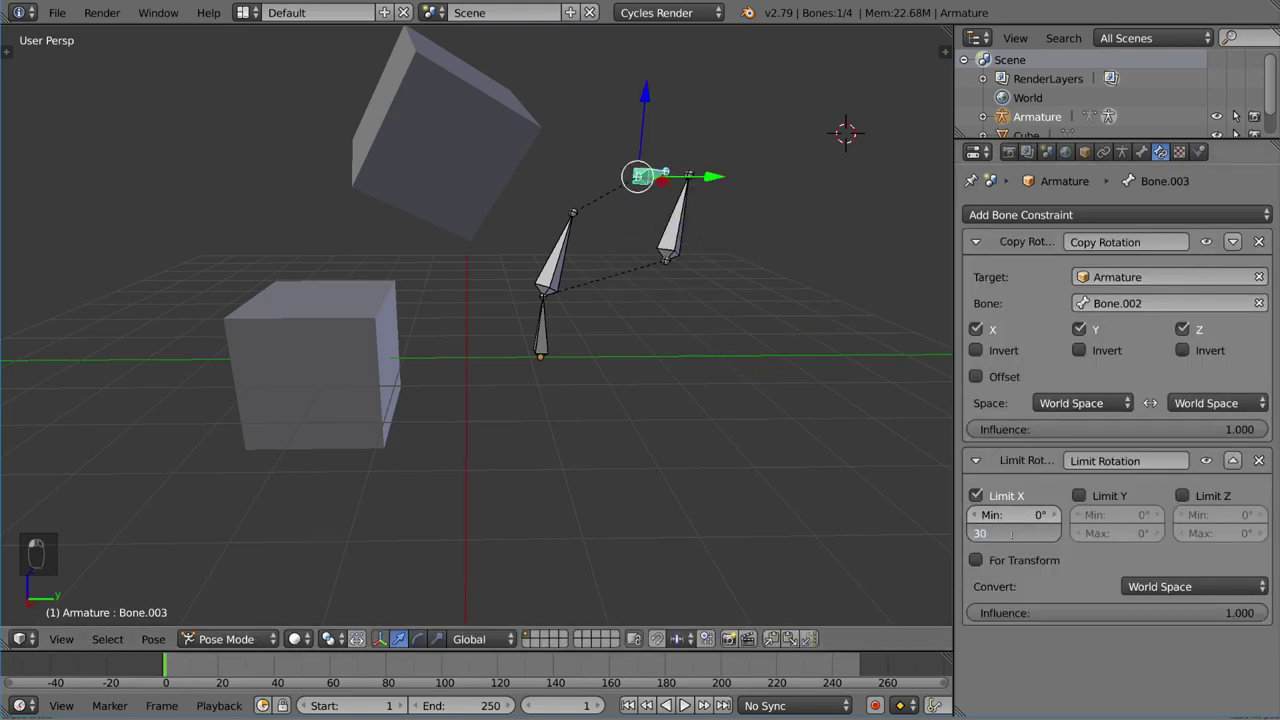
key(Return)
right_click(688, 242)
key(r)
key(r)
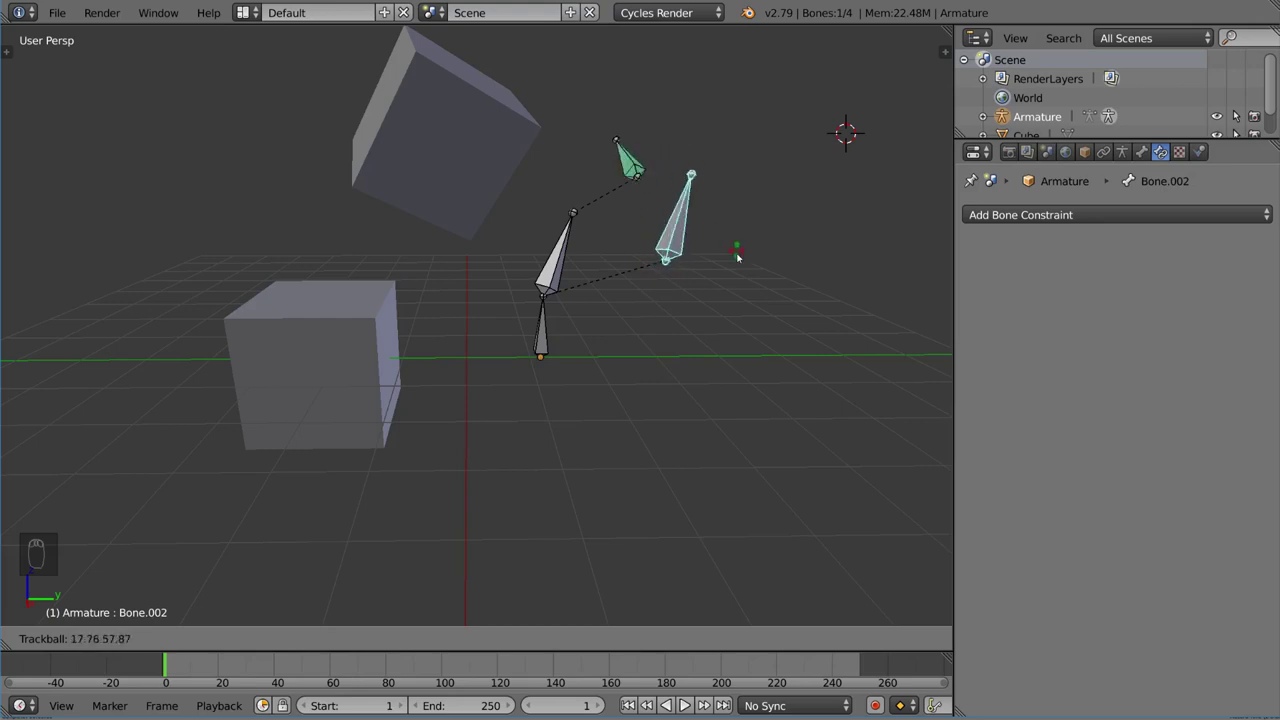
click(700, 212)
Switch Bone.003's Limit Rotation to Local Space and test it by rotating Bone.002
right_click(664, 175)
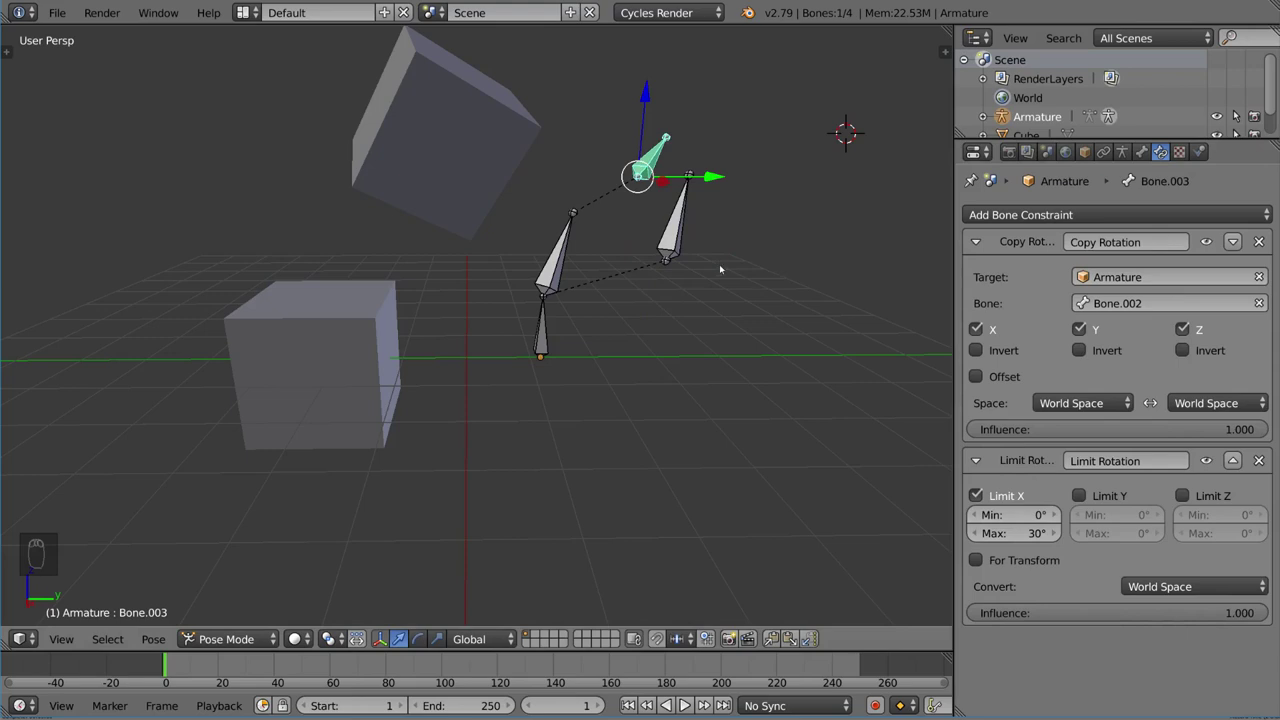
click(1195, 586)
click(1165, 500)
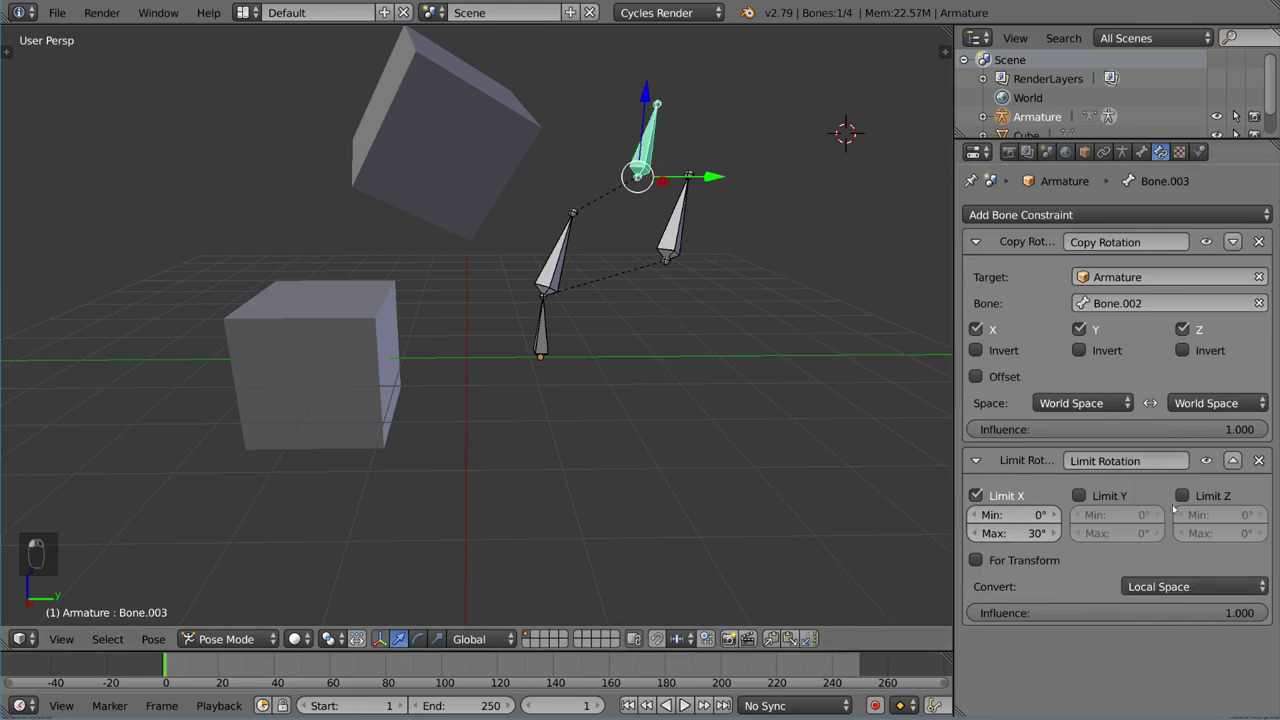
right_click(677, 236)
key(r)
key(r)
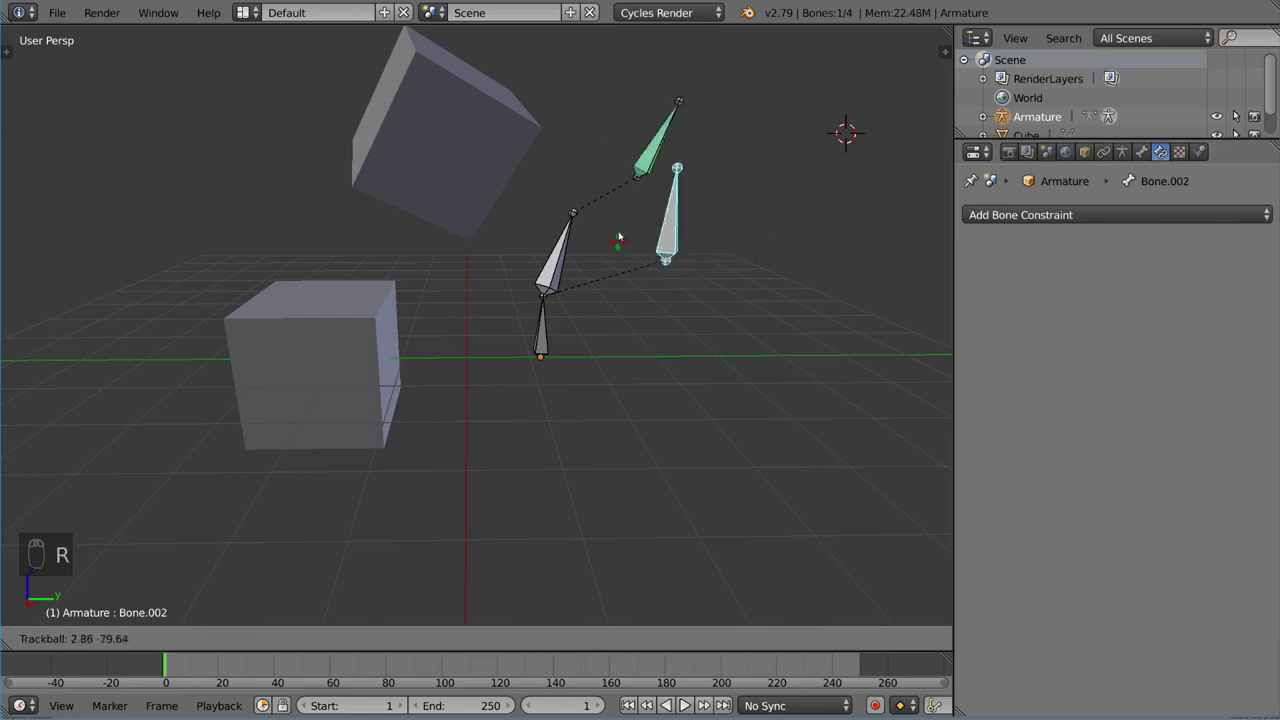
click(655, 176)
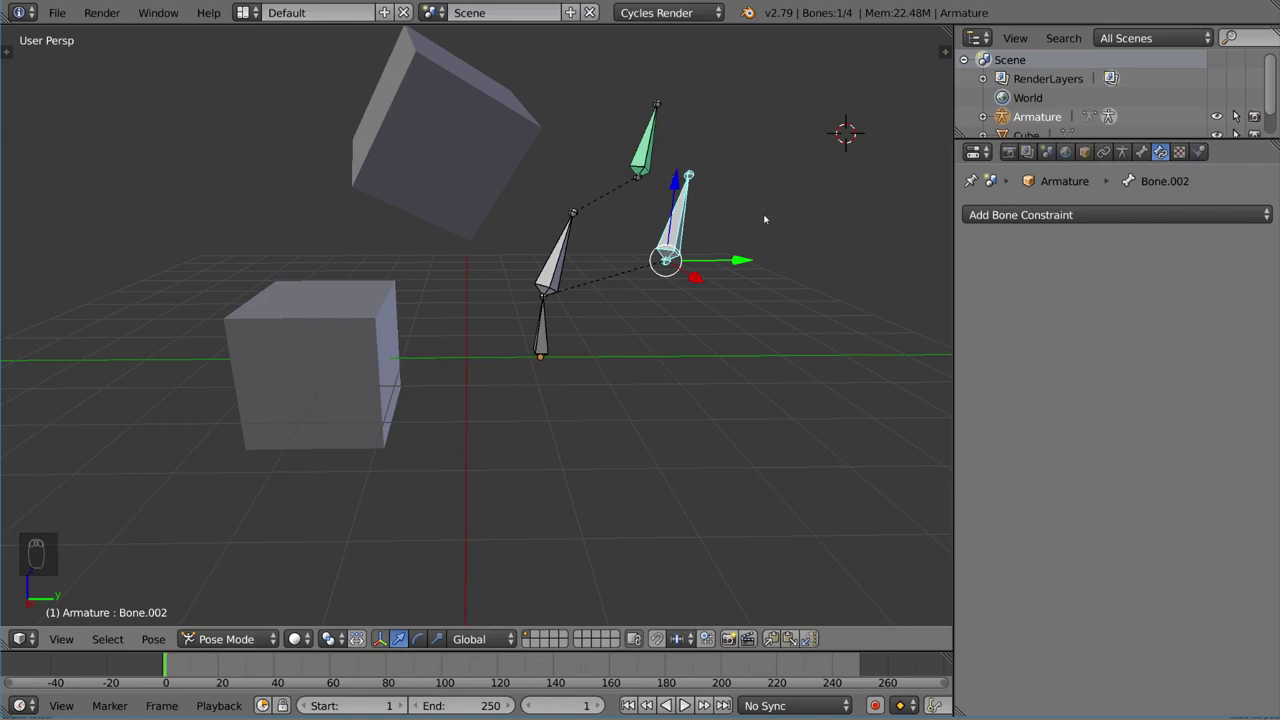
Rotate Bone.002 around its local X axis twice to check the 30° limit
key(r)
key(x)
key(x)
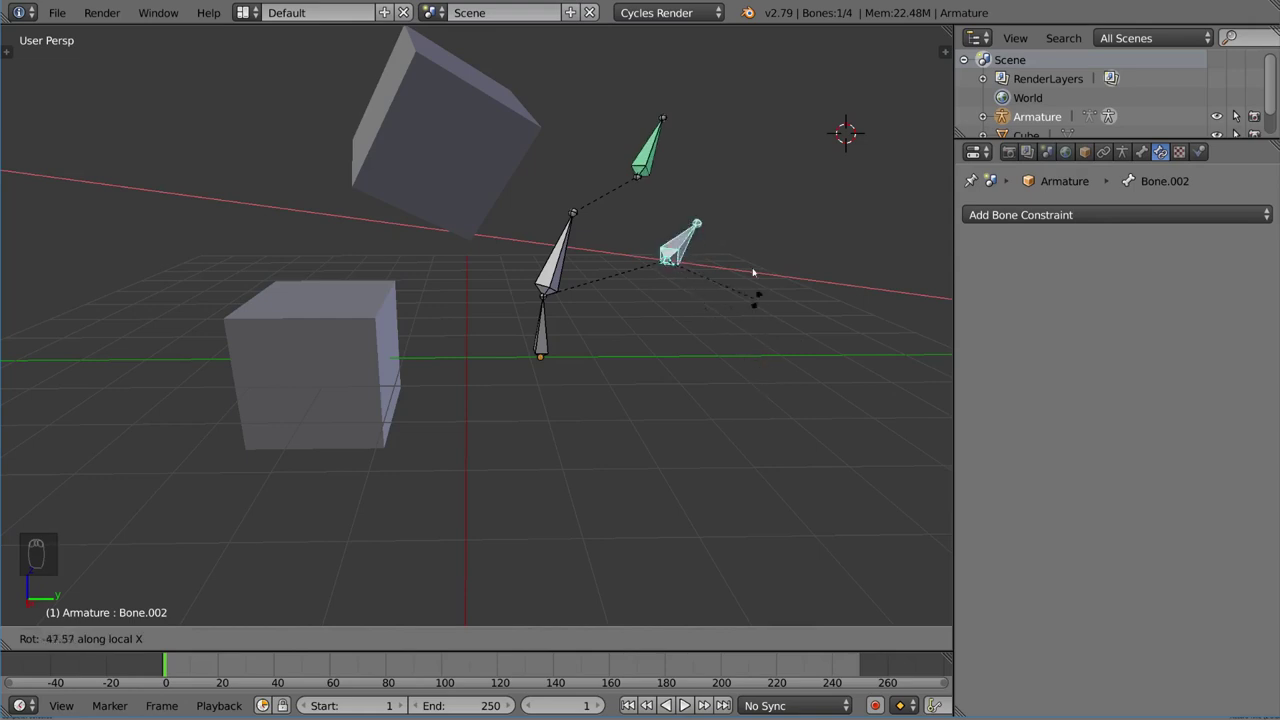
click(763, 277)
mouse_move(763, 277)
middle_down()
mouse_move(716, 305)
mouse_move(590, 298)
middle_up()
key(r)
key(x)
key(x)
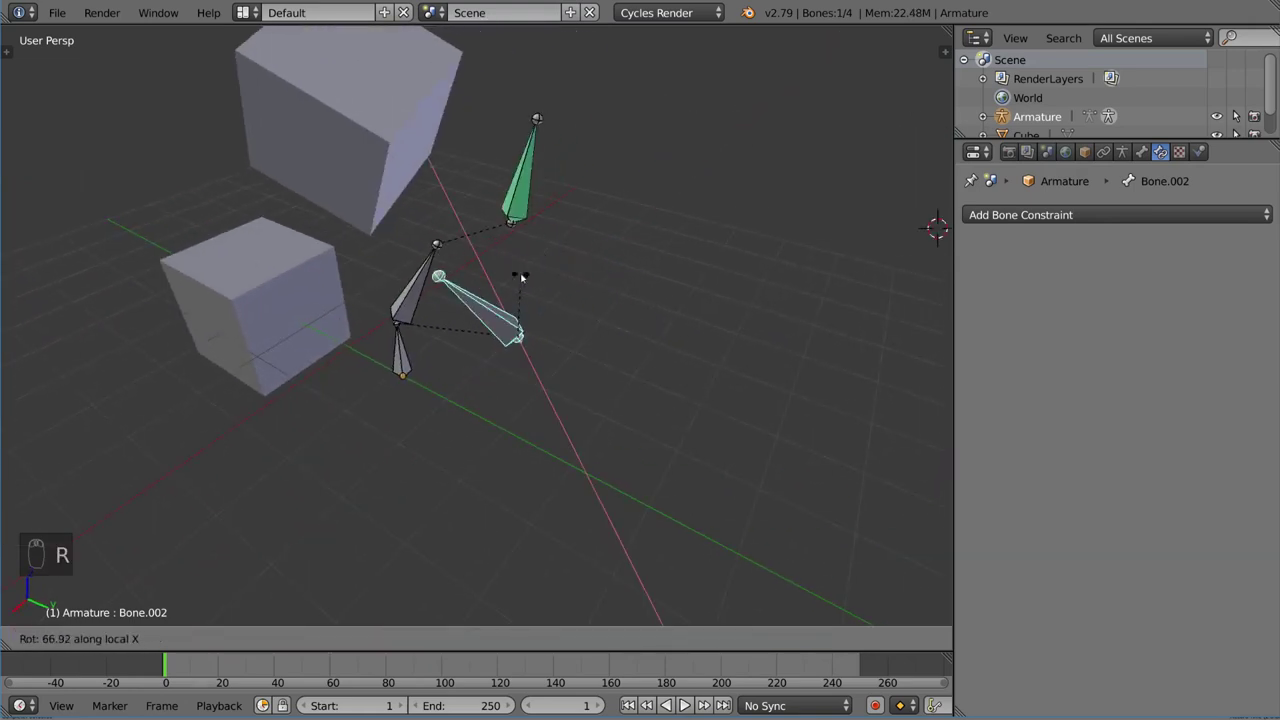
click(663, 331)
click(470, 639)
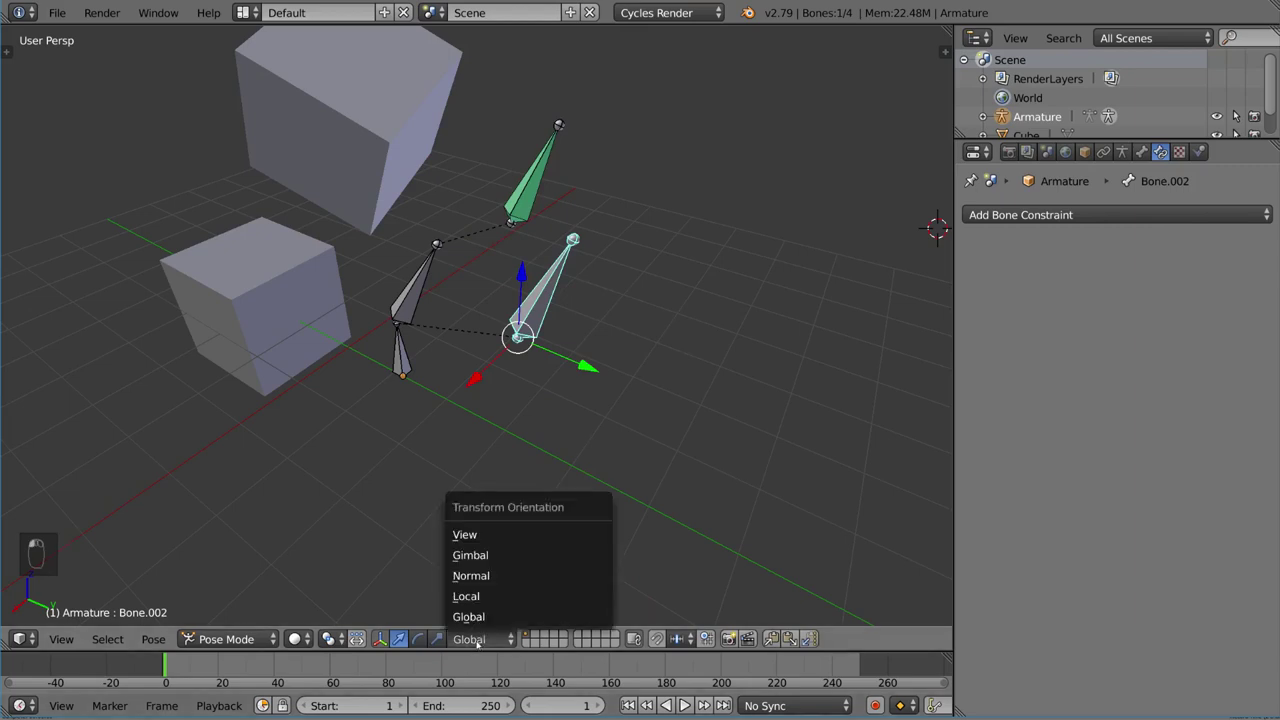
click(475, 595)
mouse_move(598, 472)
middle_down()
mouse_move(580, 431)
mouse_move(580, 471)
mouse_move(560, 359)
middle_up()
key(r)
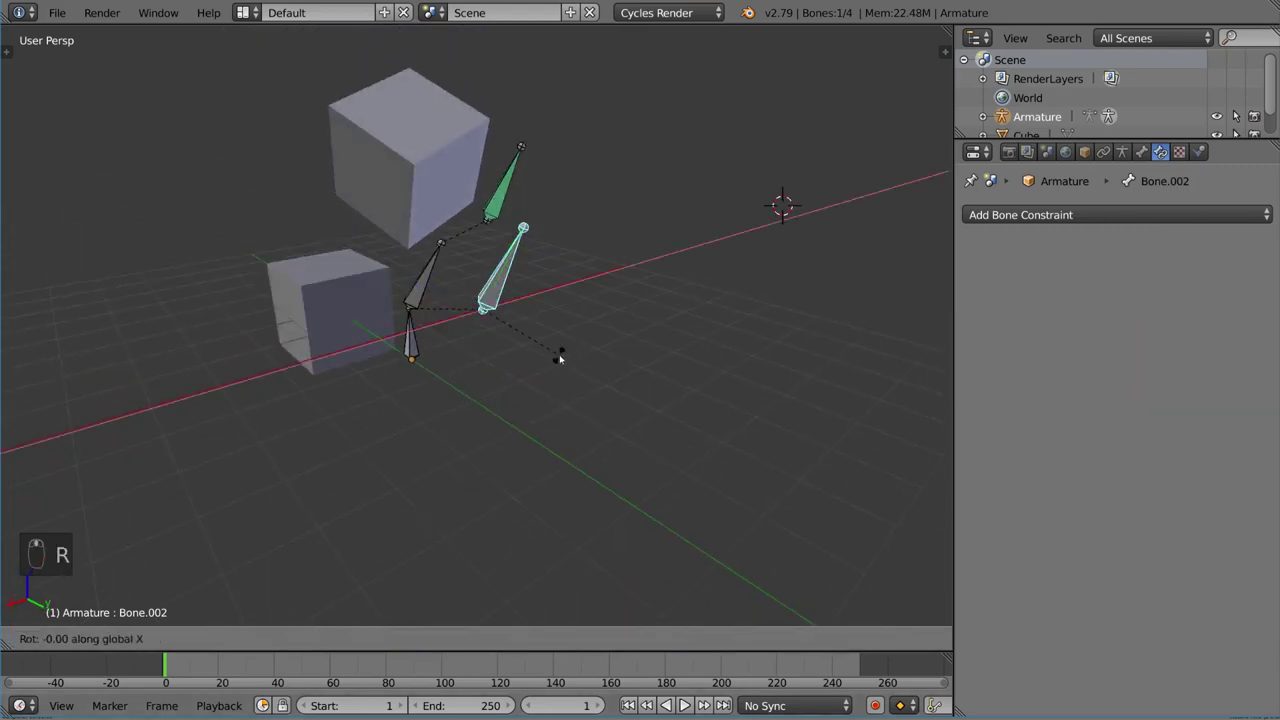
right_click(550, 274)
right_click(505, 185)
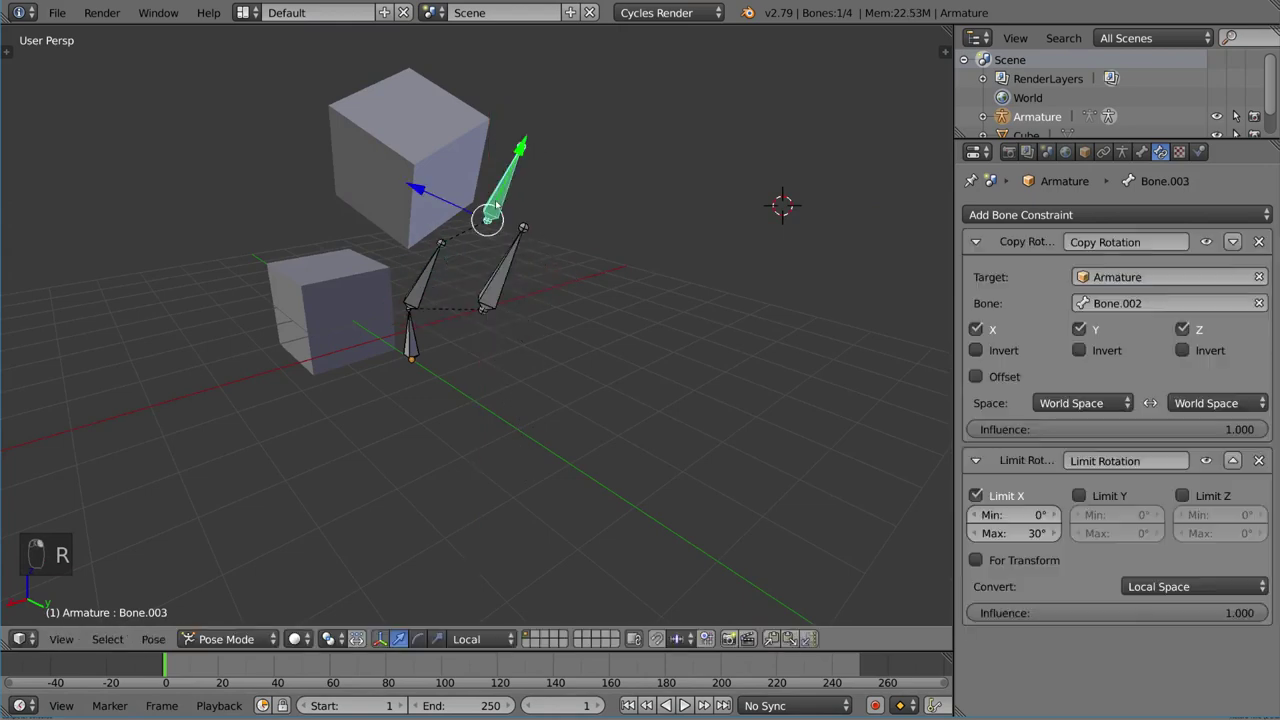
middle_drag(505, 185, 570, 215)
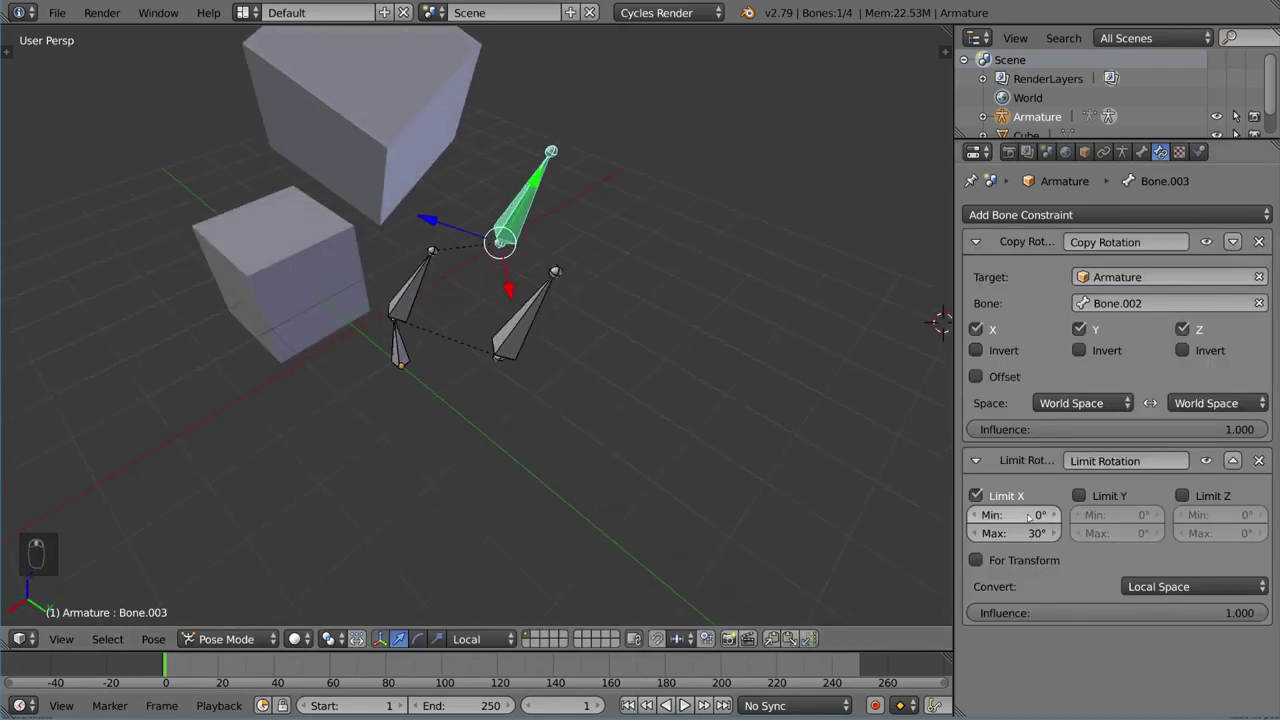
right_click(535, 318)
middle_drag(535, 318, 594, 309)
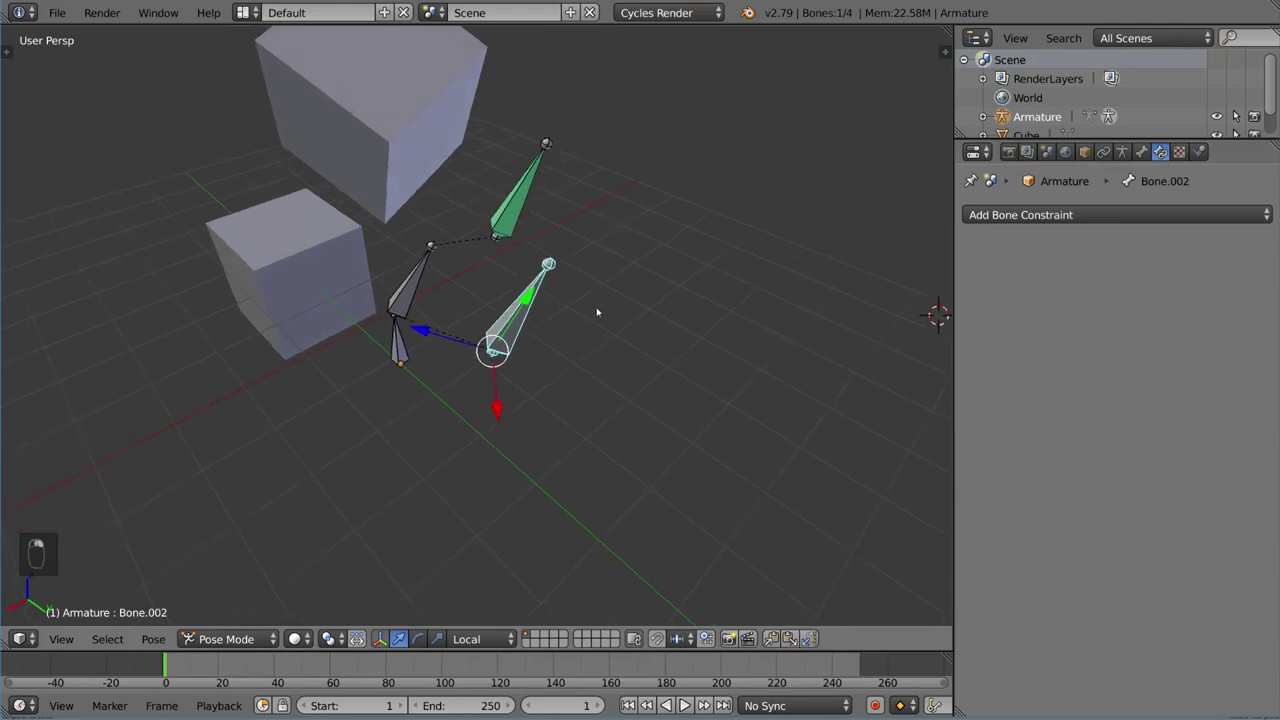
key(r)
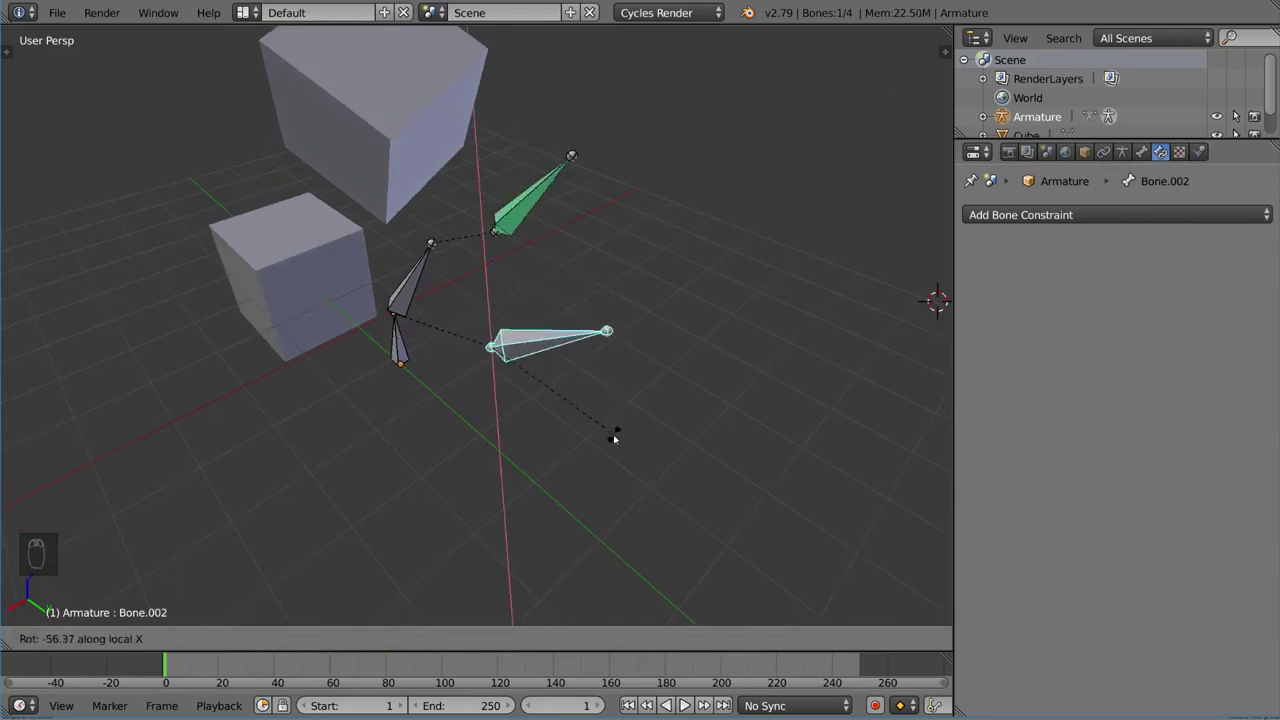
key(r)
right_click(659, 336)
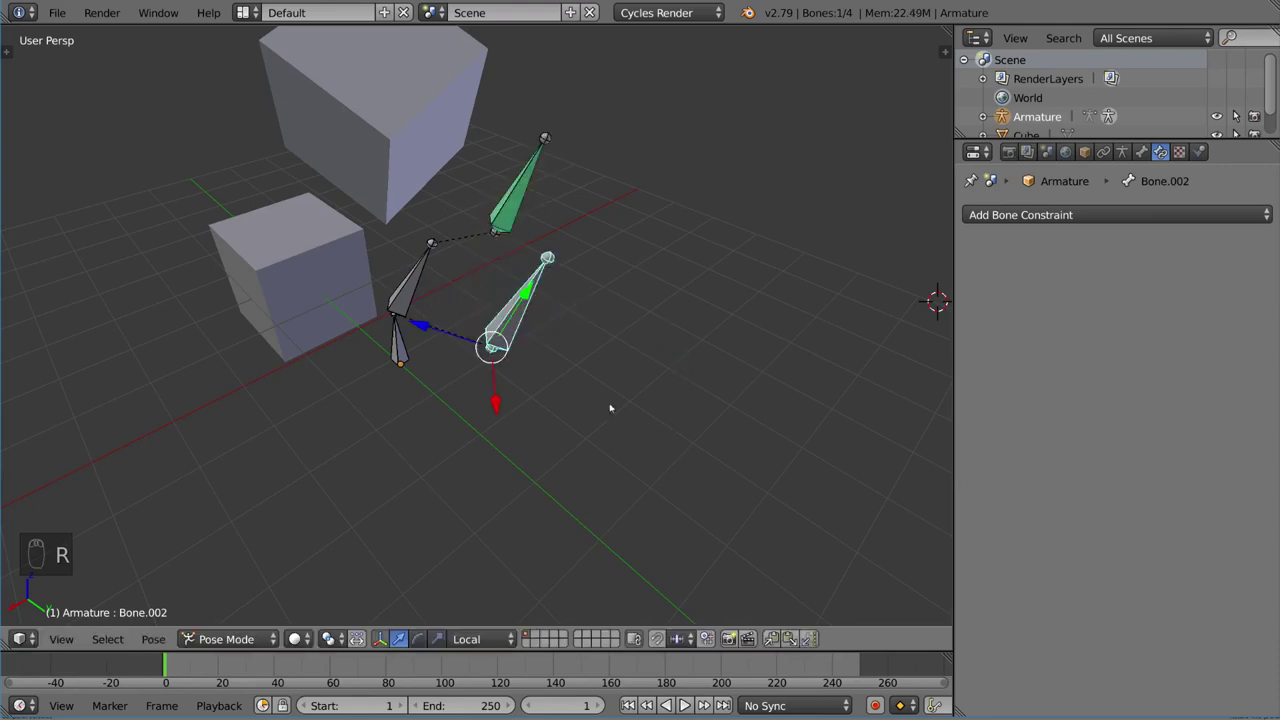
key(r)
key(r)
mouse_move(611, 406)
middle_down()
mouse_move(734, 371)
mouse_move(600, 366)
middle_up()
right_click(730, 400)
key(r)
click(588, 368)
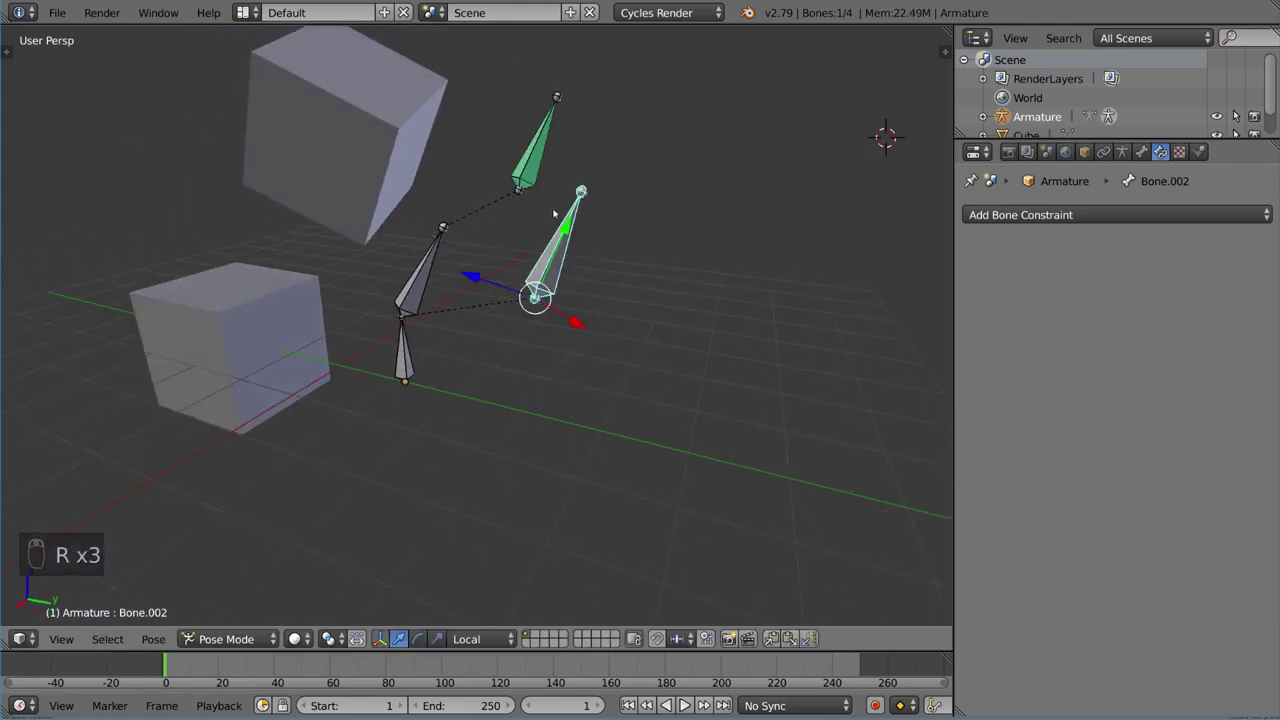
middle_drag(554, 213, 631, 243)
right_click(548, 160)
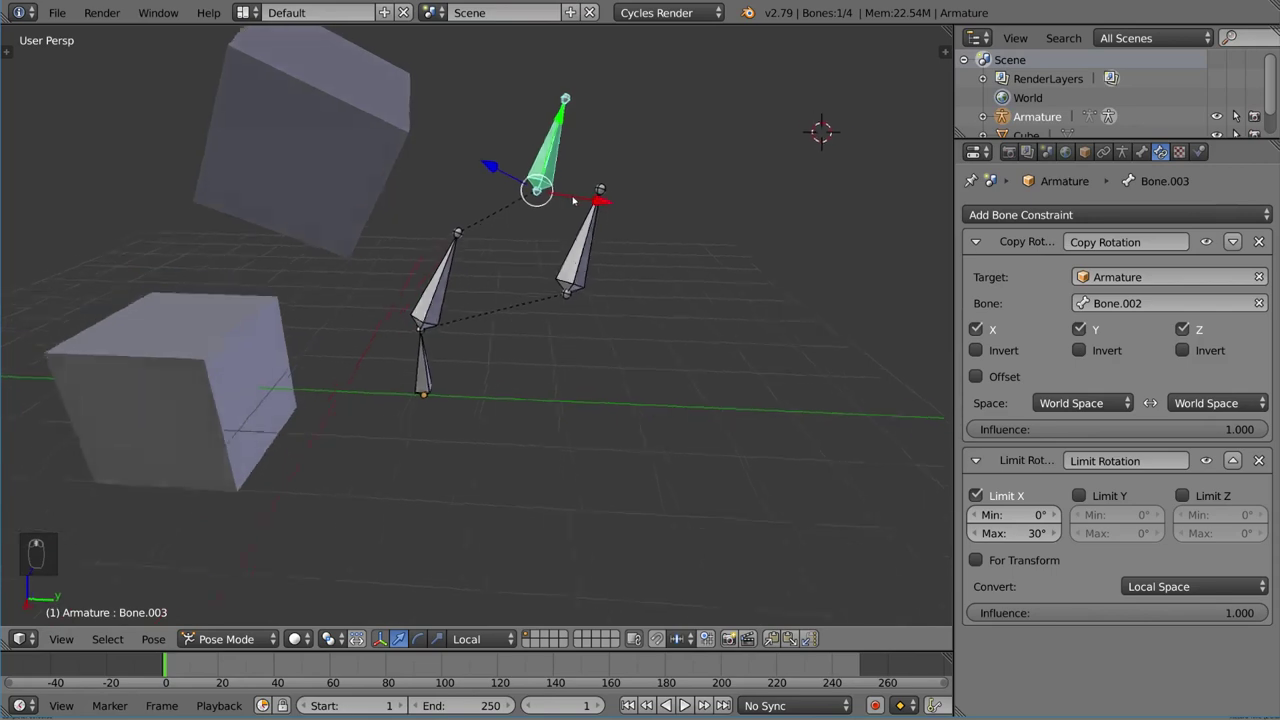
mouse_move(665, 289)
middle_down()
mouse_move(460, 305)
mouse_move(410, 425)
middle_up()
right_click(457, 306)
key(r)
key(r)
click(410, 425)
right_click(420, 333)
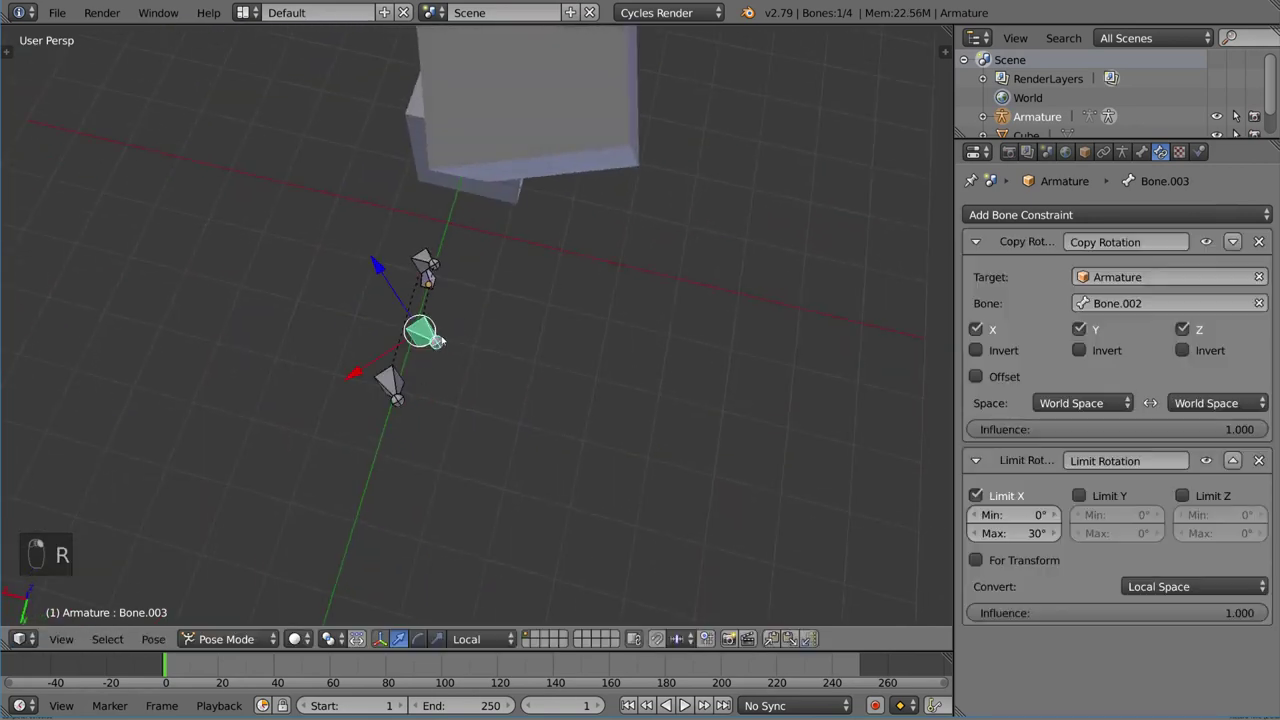
middle_drag(481, 401, 797, 330)
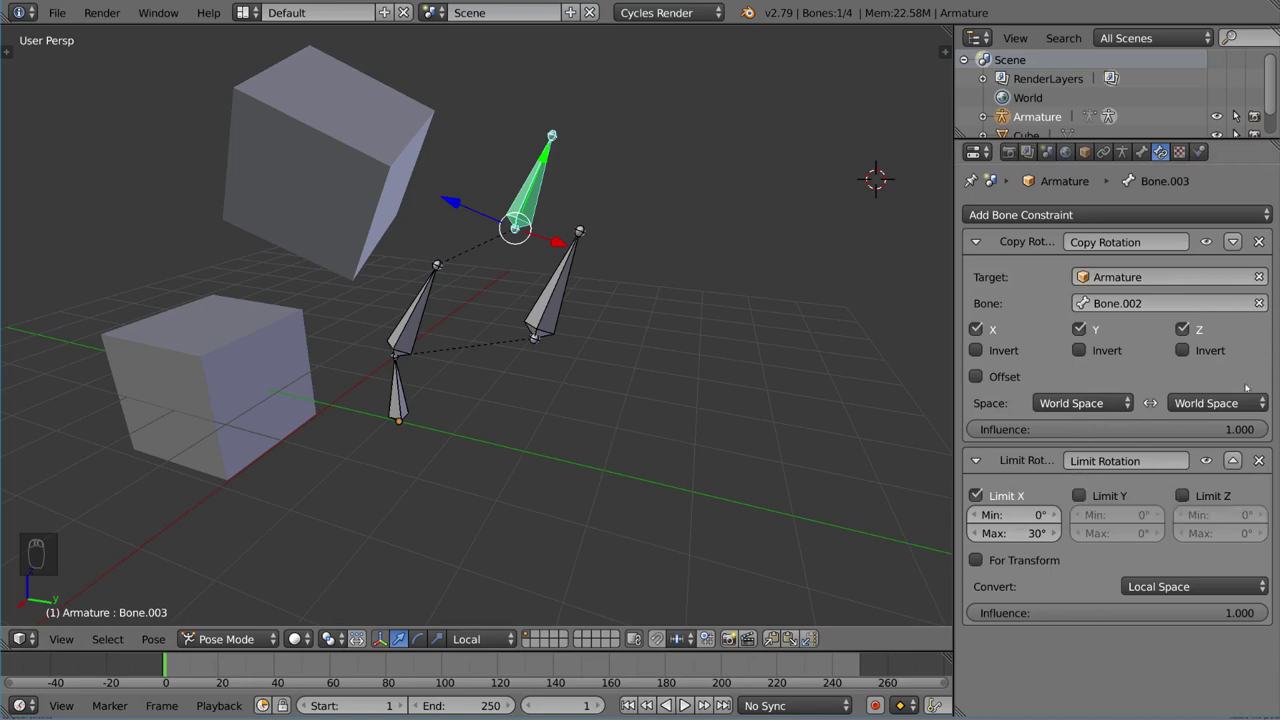
click(1233, 461)
right_click(531, 337)
middle_drag(531, 337, 586, 280)
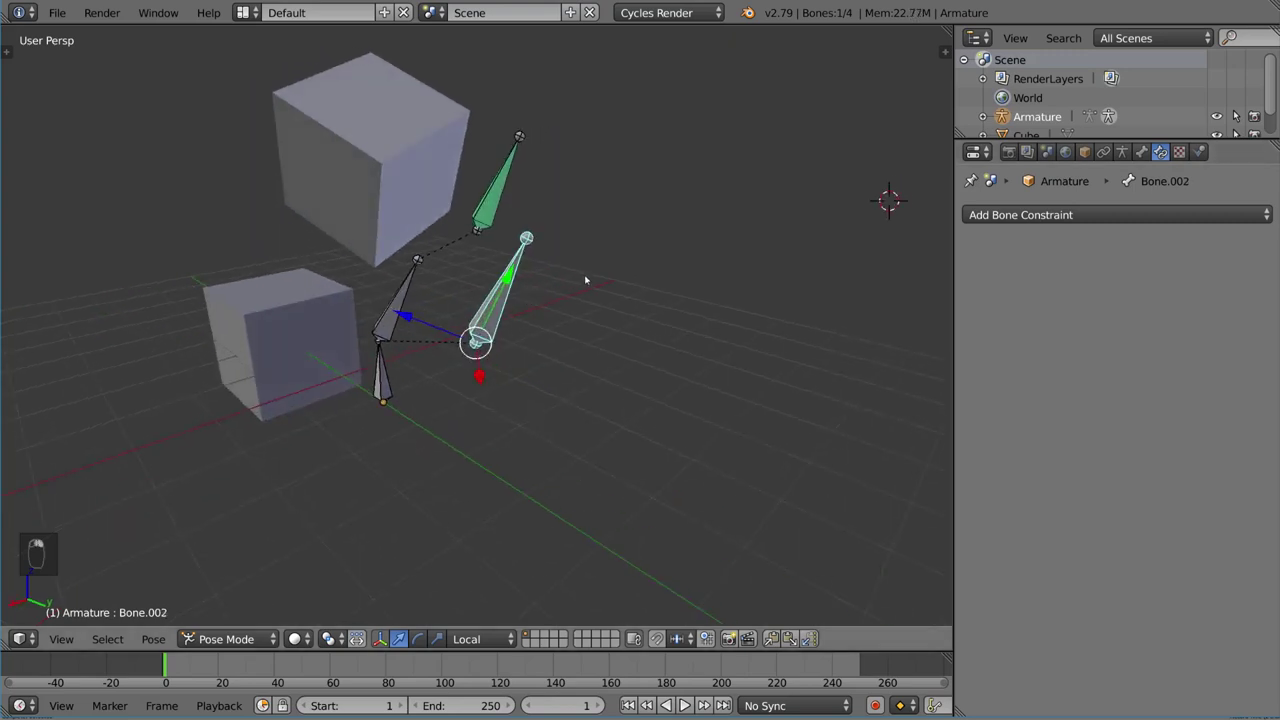
key(r)
key(x)
key(x)
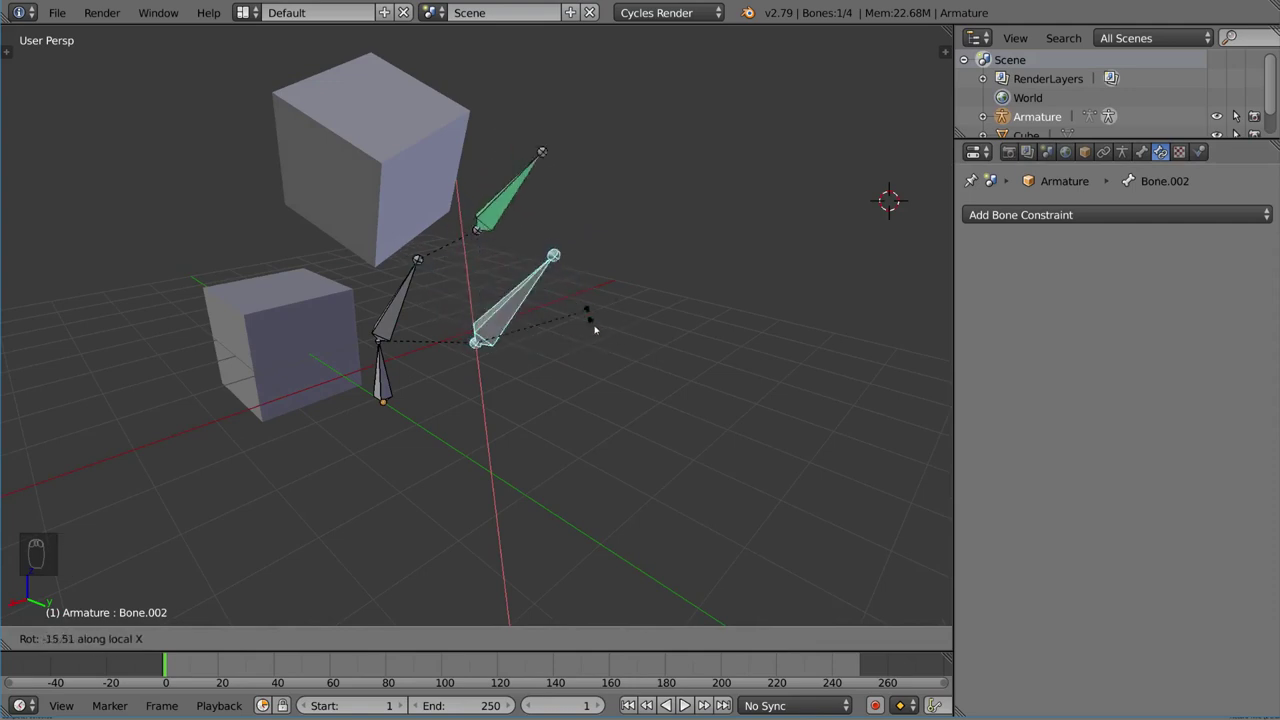
click(594, 316)
middle_drag(594, 316, 570, 262)
right_click(520, 185)
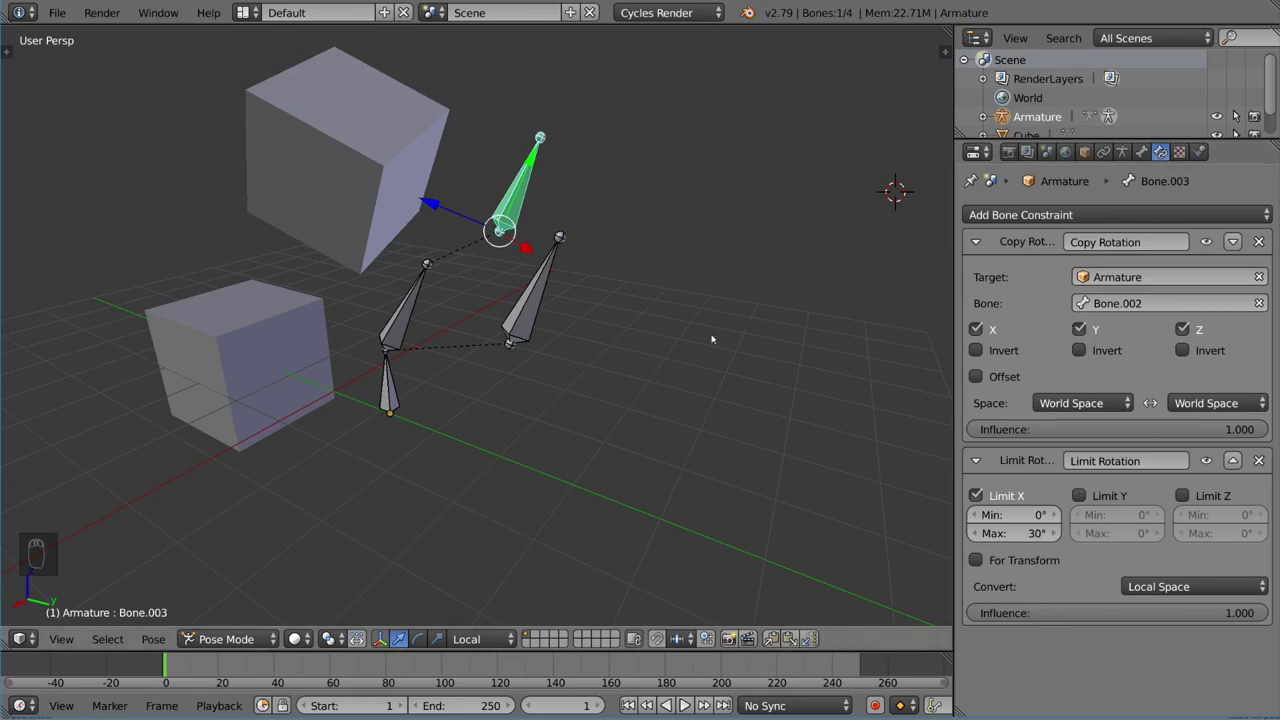
Move Bone.003's Limit Rotation above Copy Rotation and test it by rotating Bone.002
click(1234, 461)
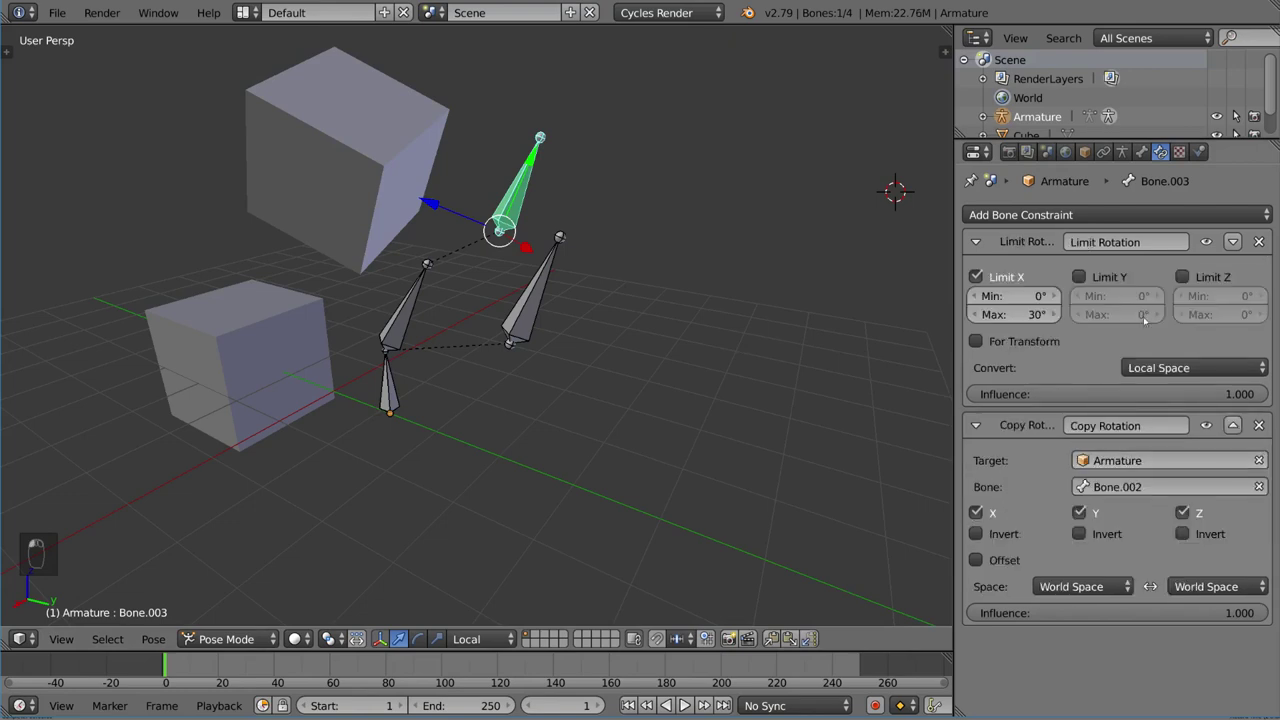
right_click(543, 289)
key(r)
key(r)
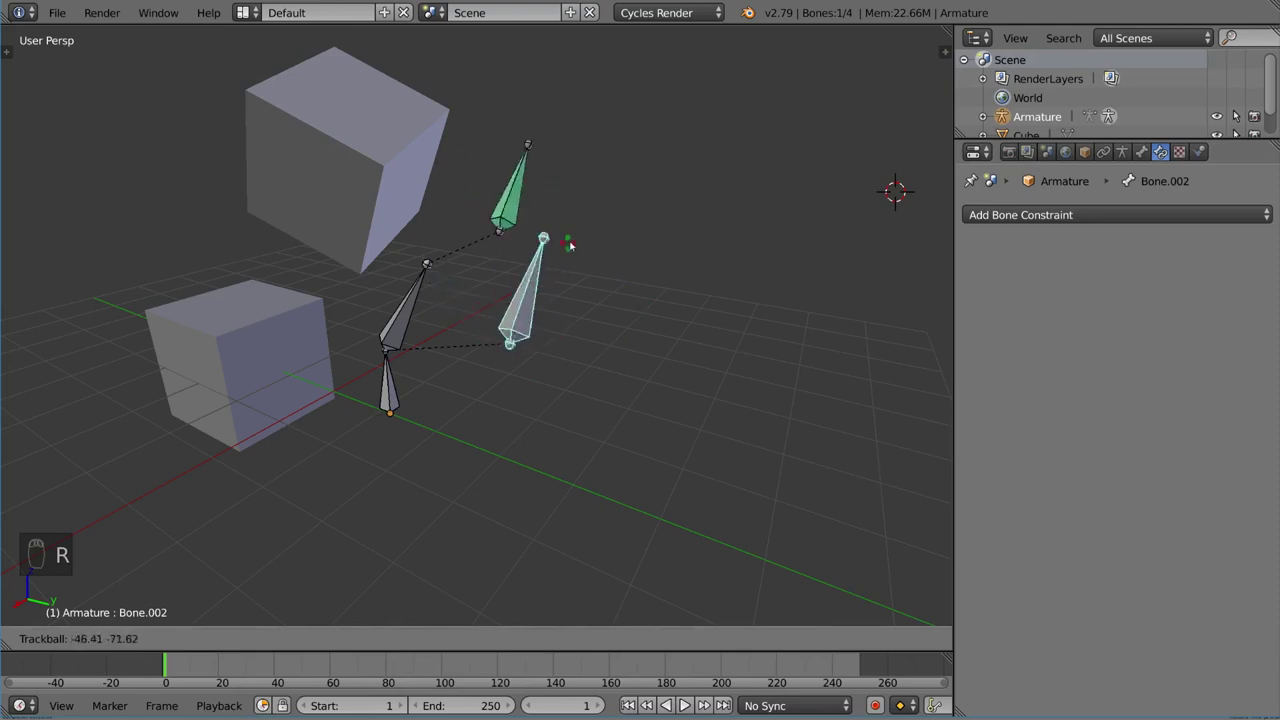
right_click(569, 245)
middle_drag(569, 245, 634, 266)
key(r)
key(r)
middle_click(628, 257)
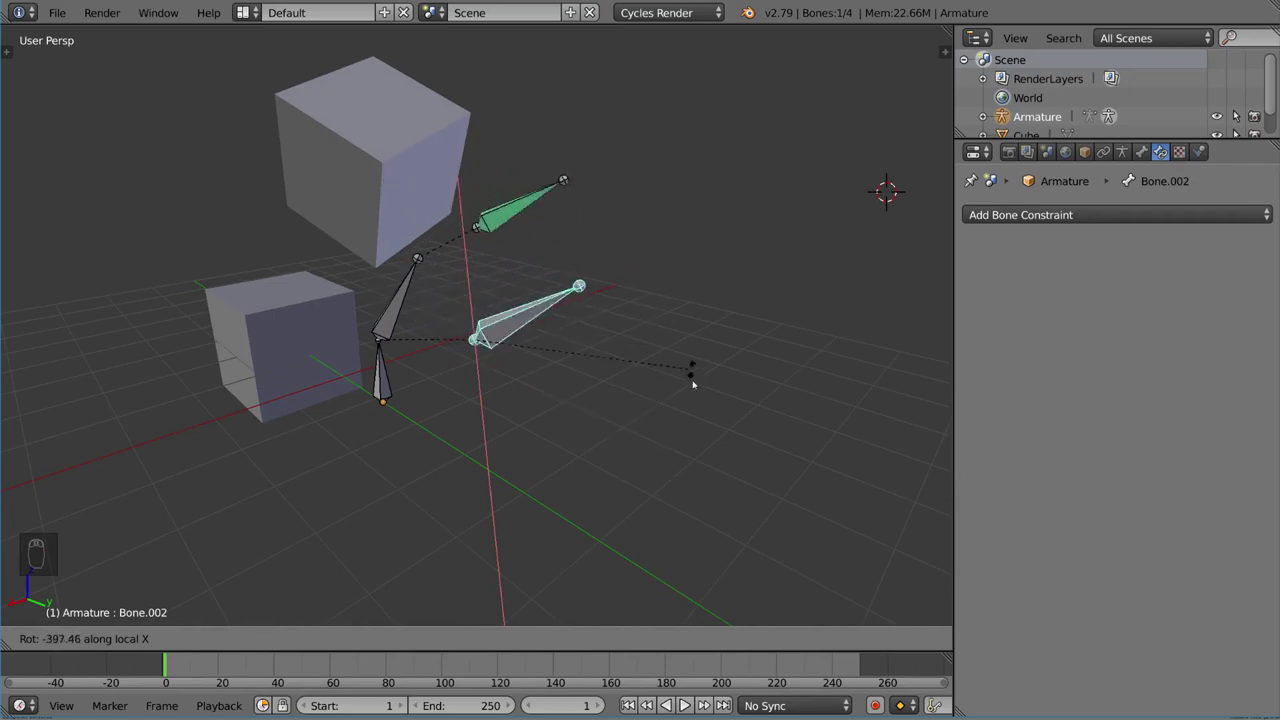
right_click(693, 384)
Inspect Bone.003's constraint stack and test-rotate Bone.002 again with the reordered stack
right_click(505, 175)
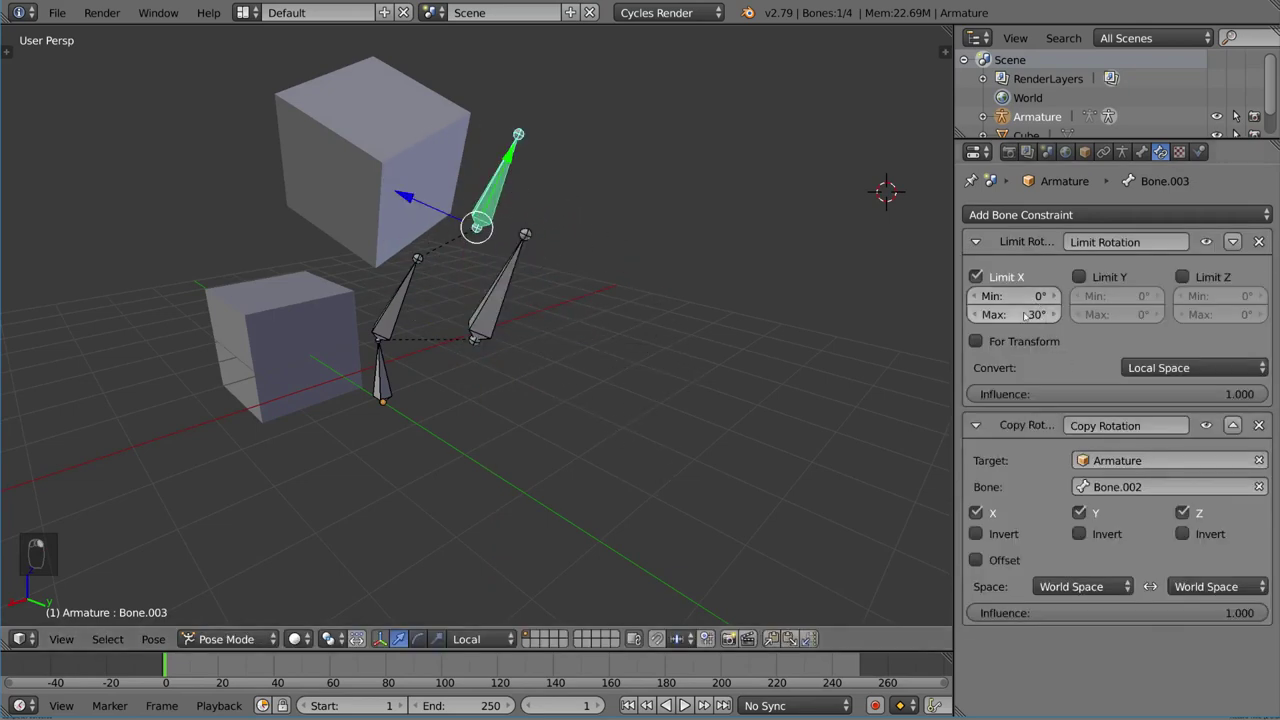
middle_drag(595, 292, 616, 294)
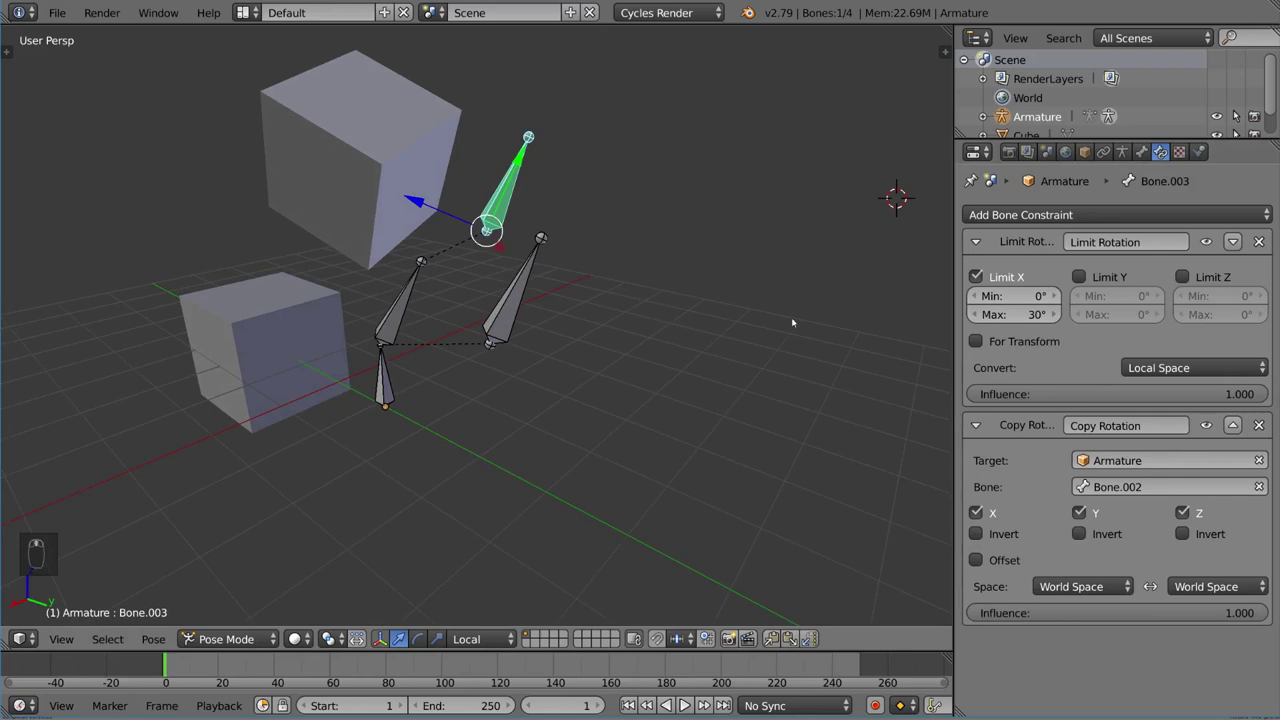
middle_drag(792, 322, 766, 328)
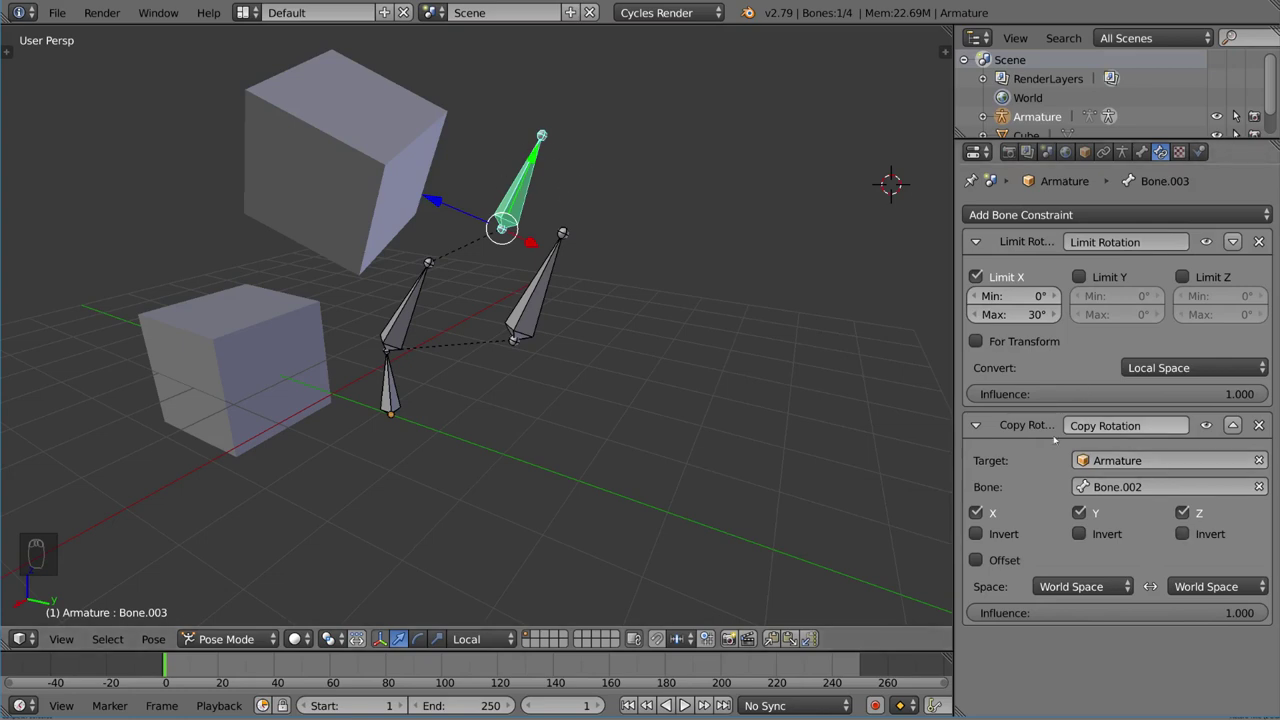
right_click(546, 308)
key(r)
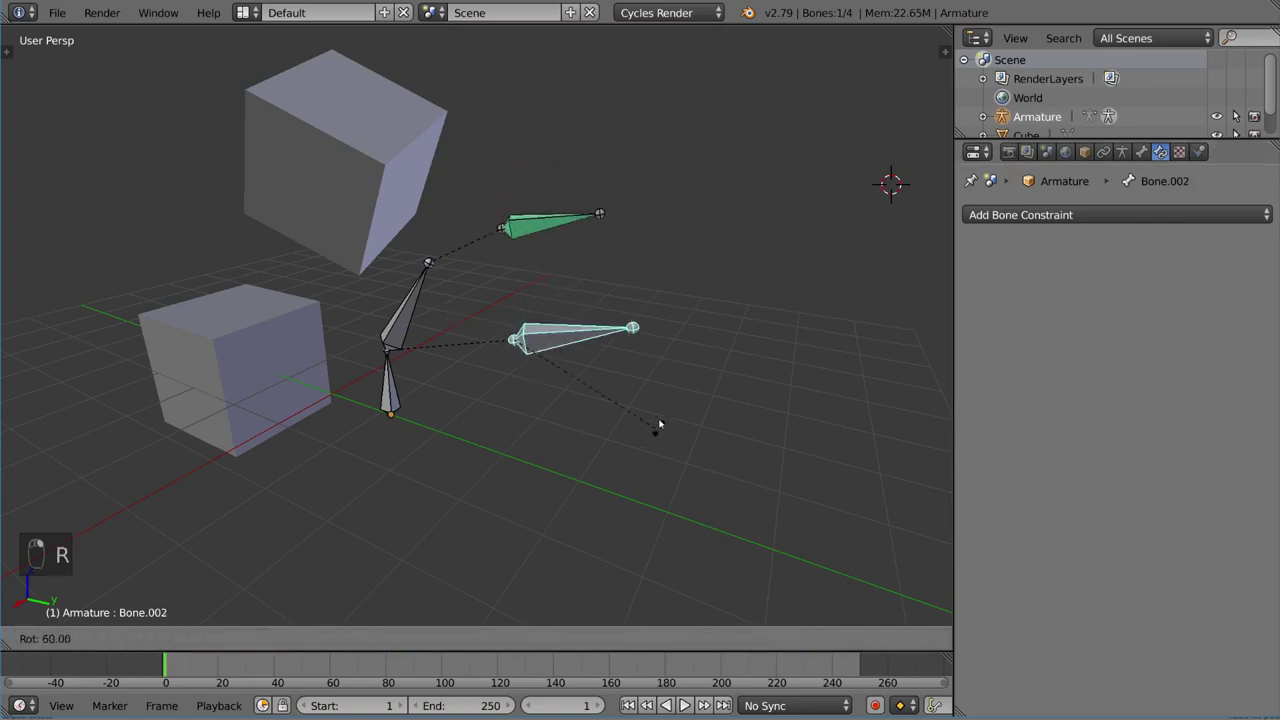
right_click(530, 178)
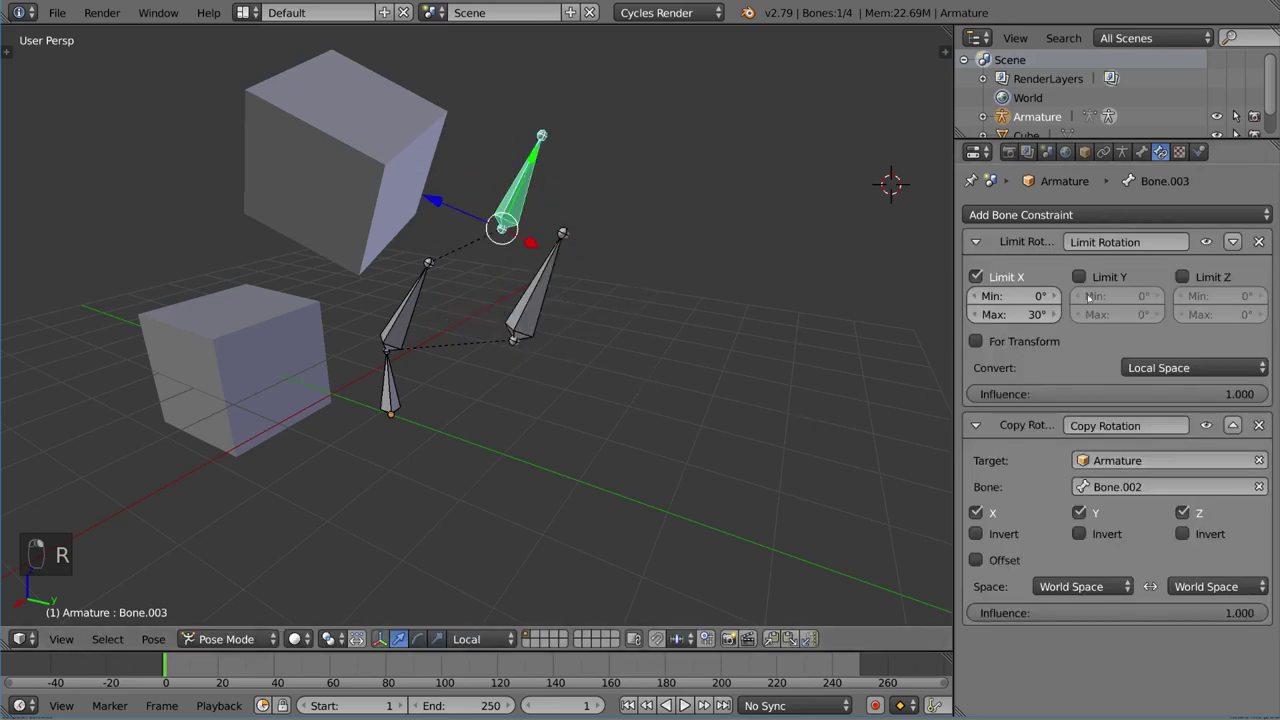
Move Limit Rotation back below Copy Rotation and test by rotating Bone.002
click(1234, 242)
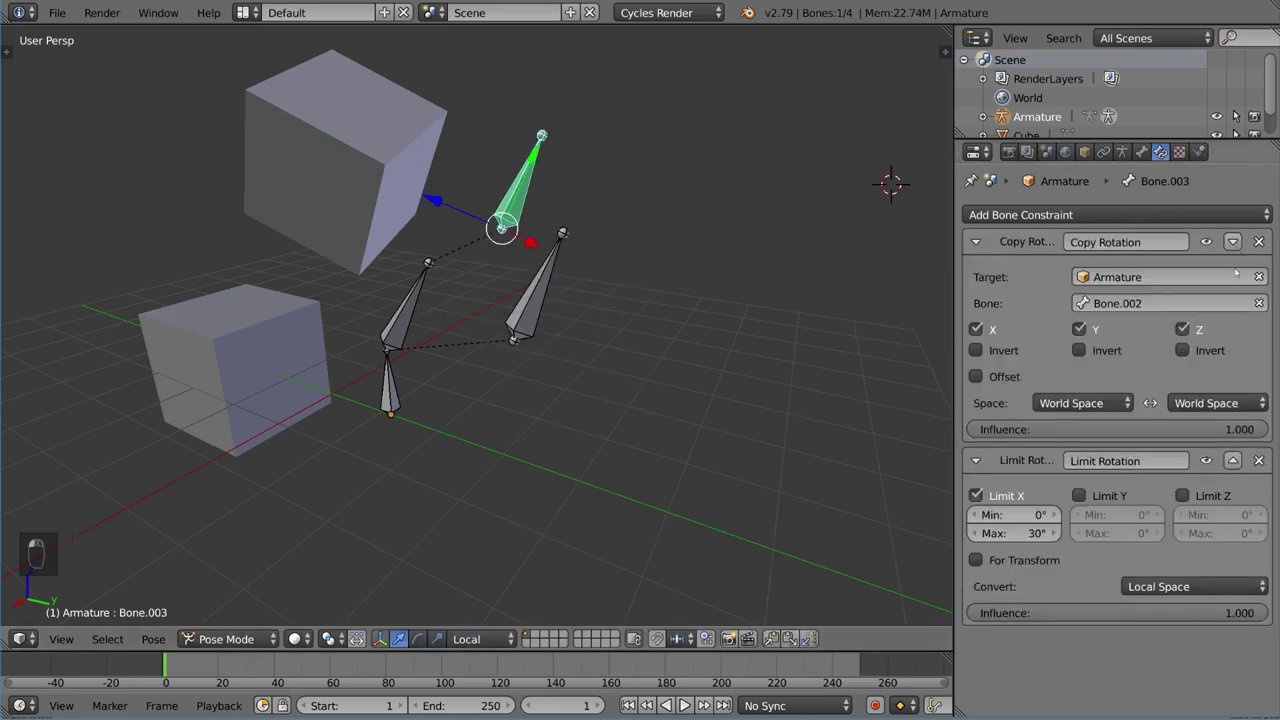
right_click(555, 302)
key(r)
click(614, 286)
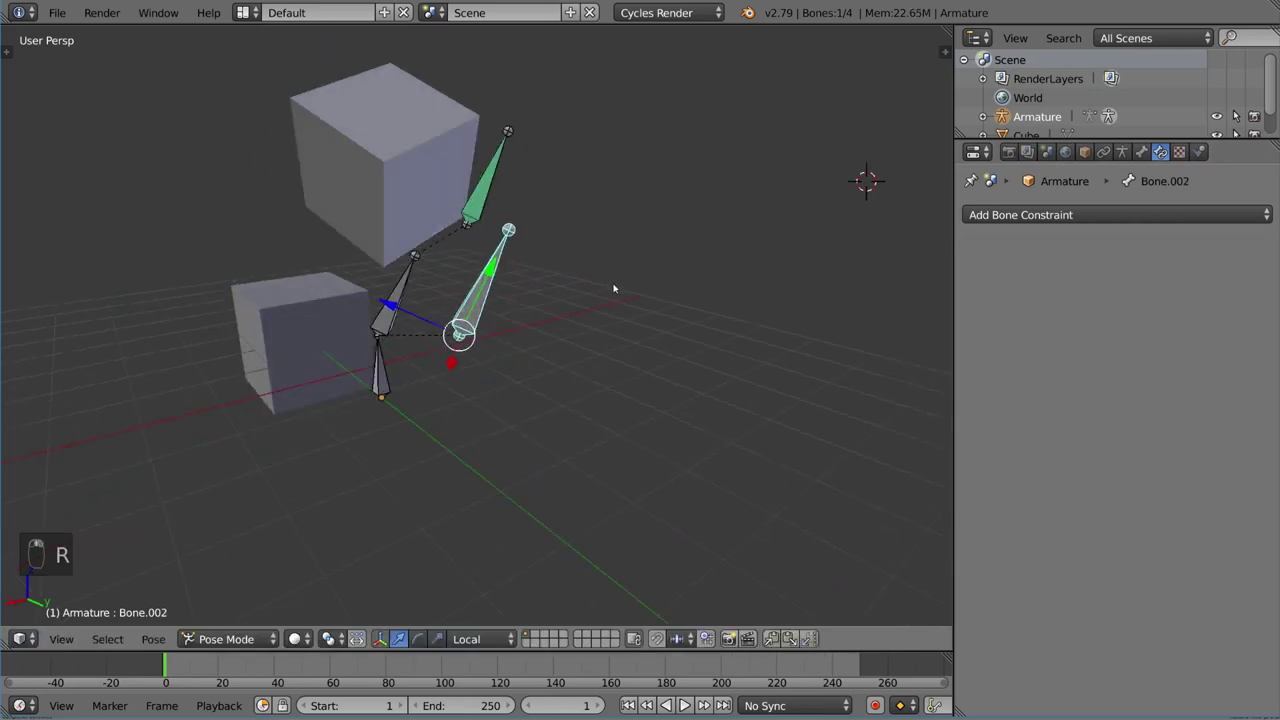
key(r)
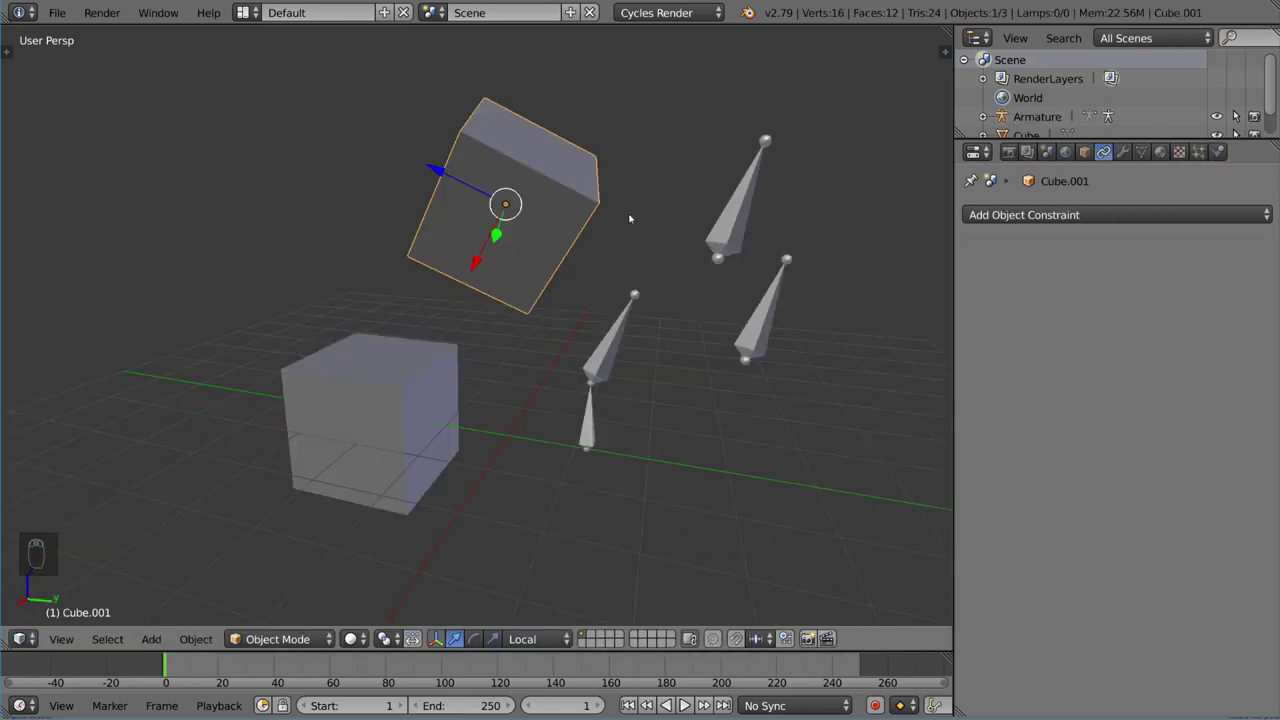
Add a Copy Rotation constraint to Cube.001 targeting the lower Cube
click(1105, 216)
click(880, 282)
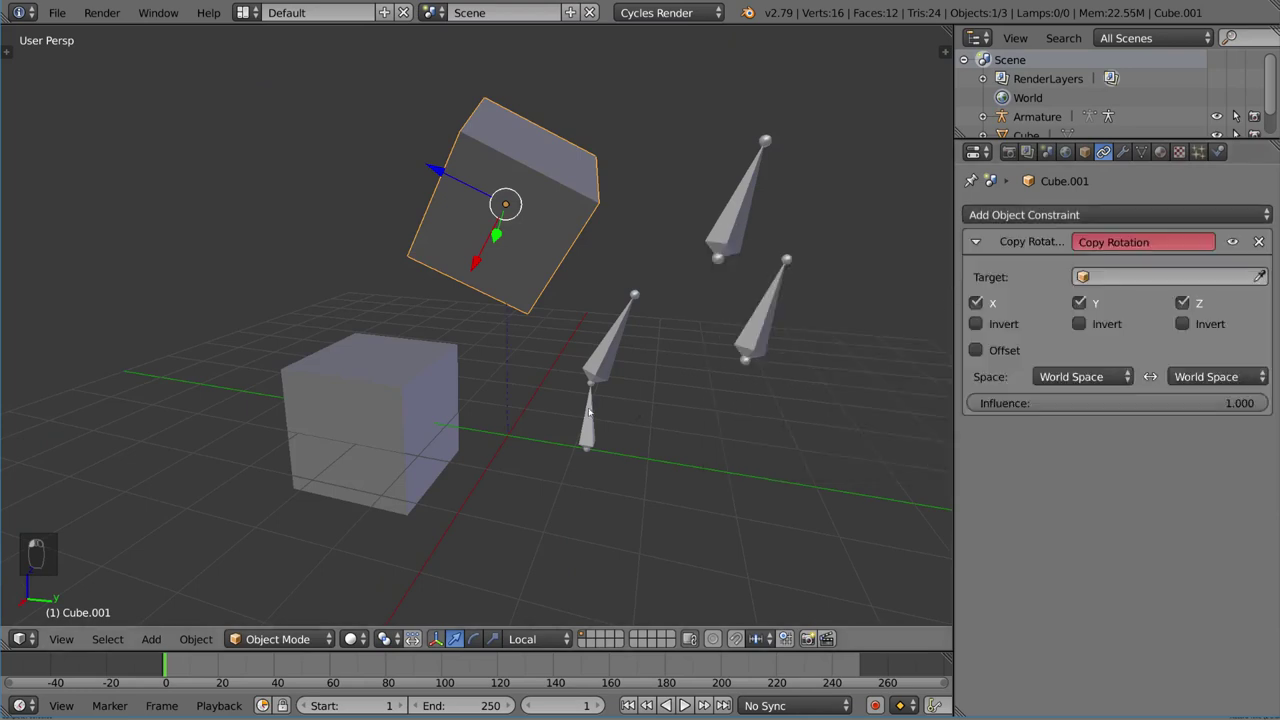
click(441, 390)
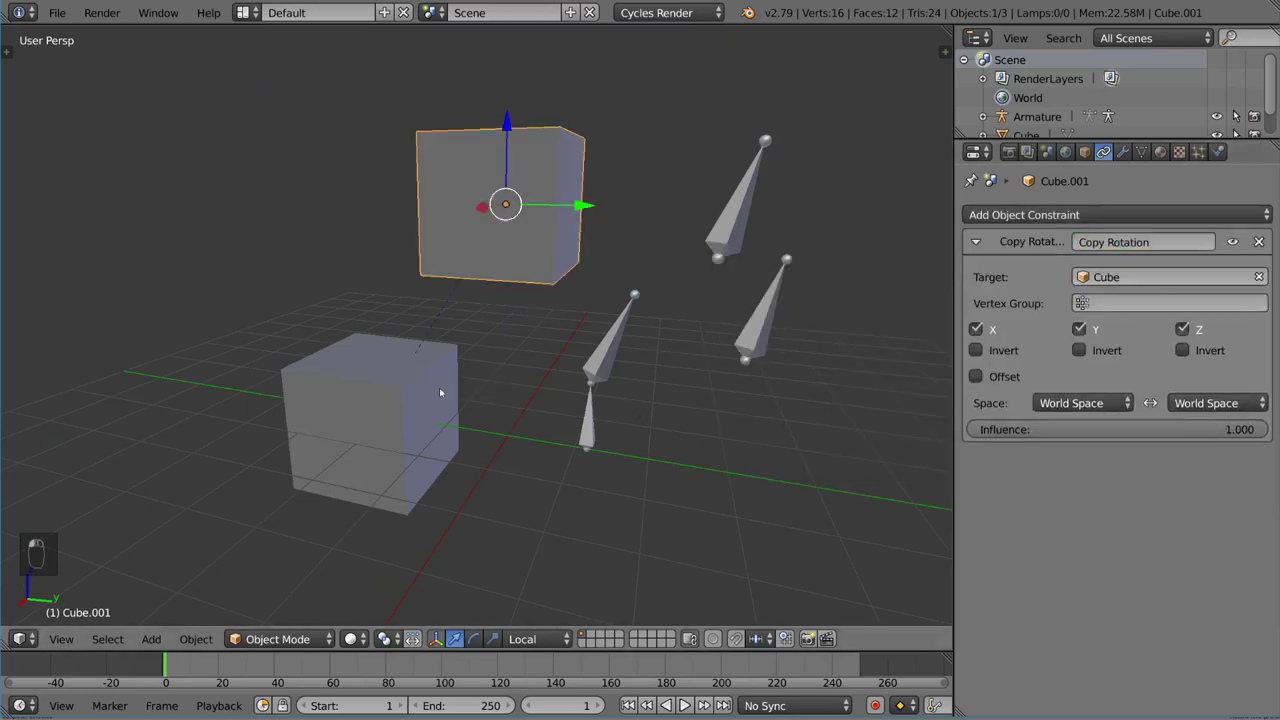
Add a Limit Rotation constraint to Cube.001 with Limit X enabled
click(1100, 215)
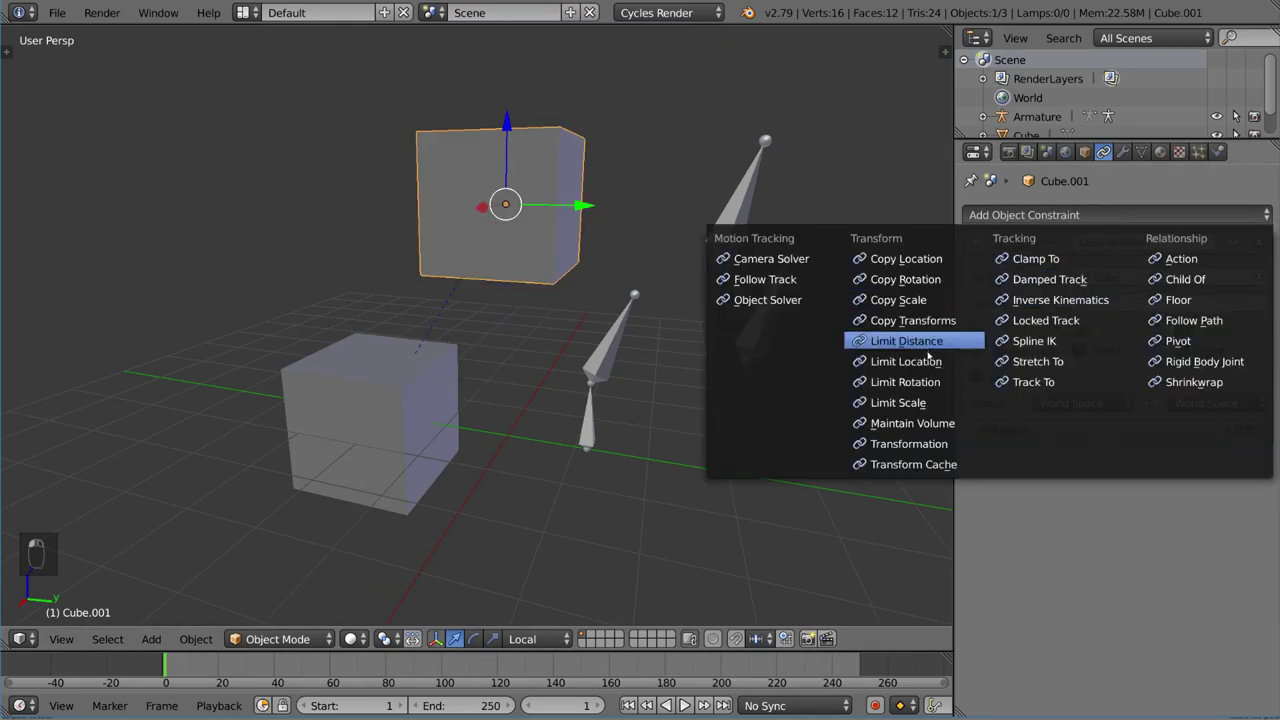
click(905, 382)
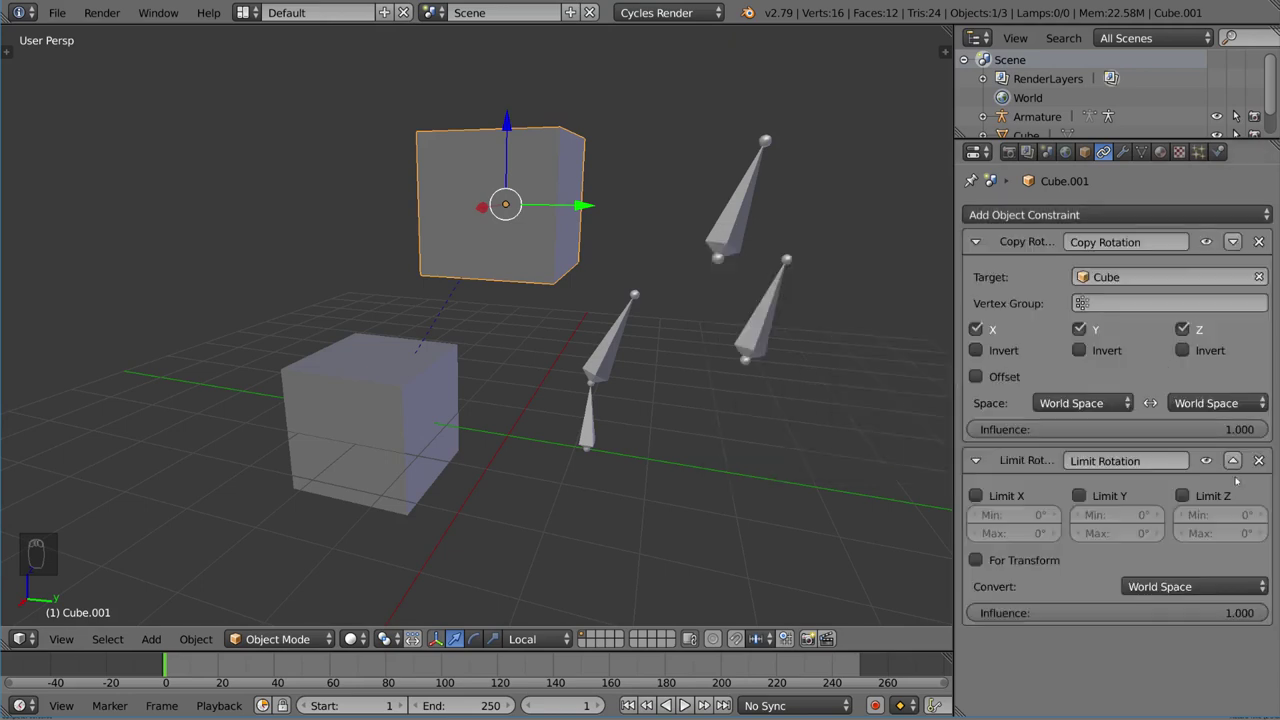
click(1018, 497)
Freely rotate the lower Cube and check how Cube.001 follows
right_click(417, 366)
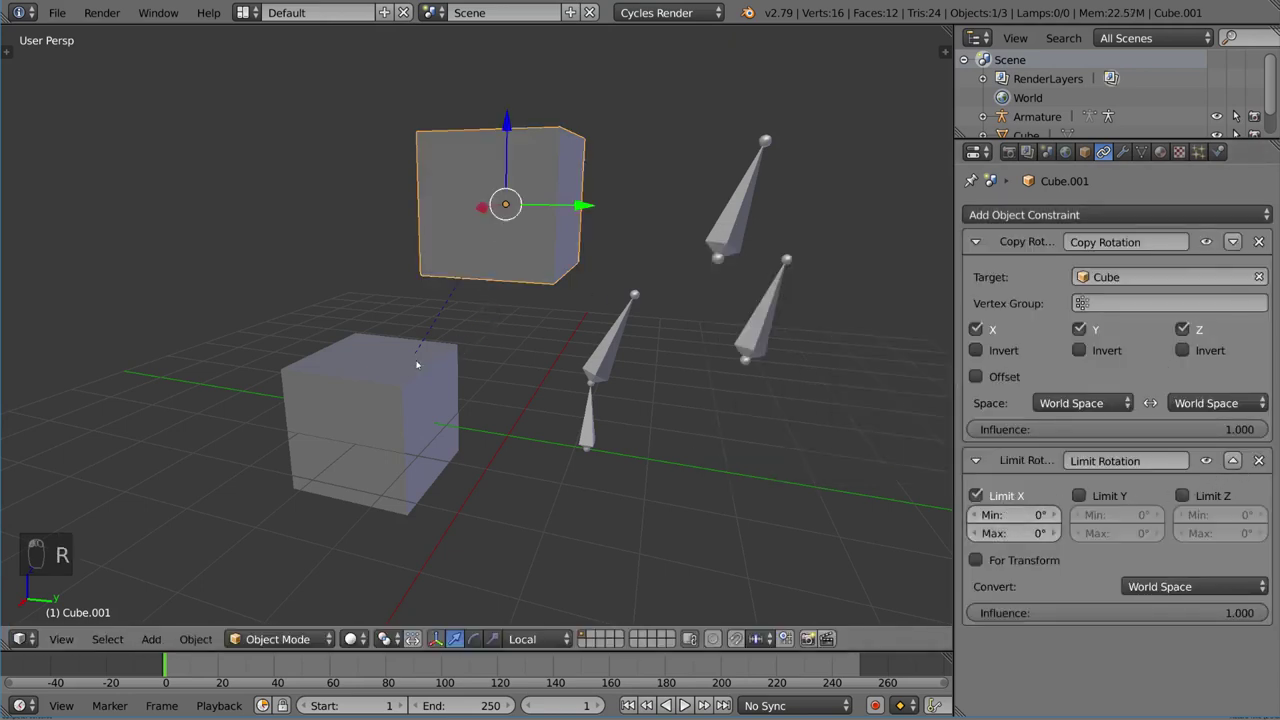
key(r)
key(r)
key(r)
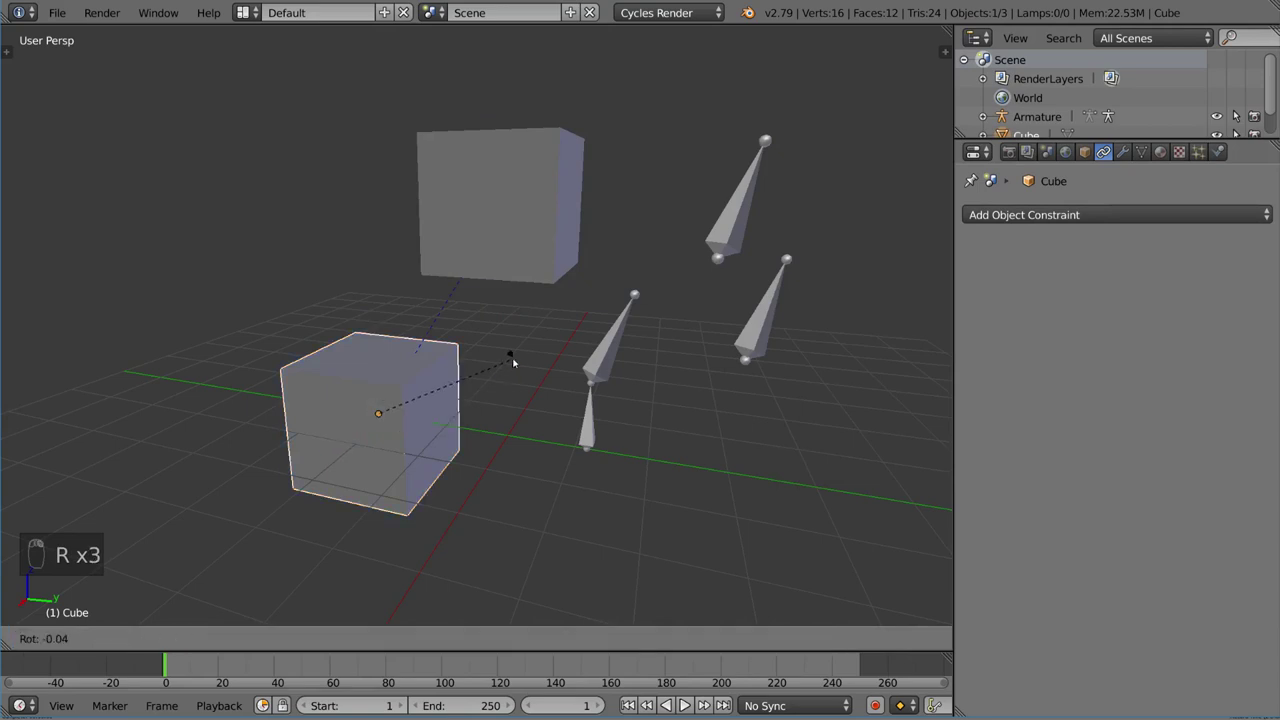
click(520, 371)
right_click(470, 250)
right_click(371, 400)
Rotate the lower Cube around Z and re-check Cube.001's constrained rotation
key(r)
click(386, 320)
key(r)
key(z)
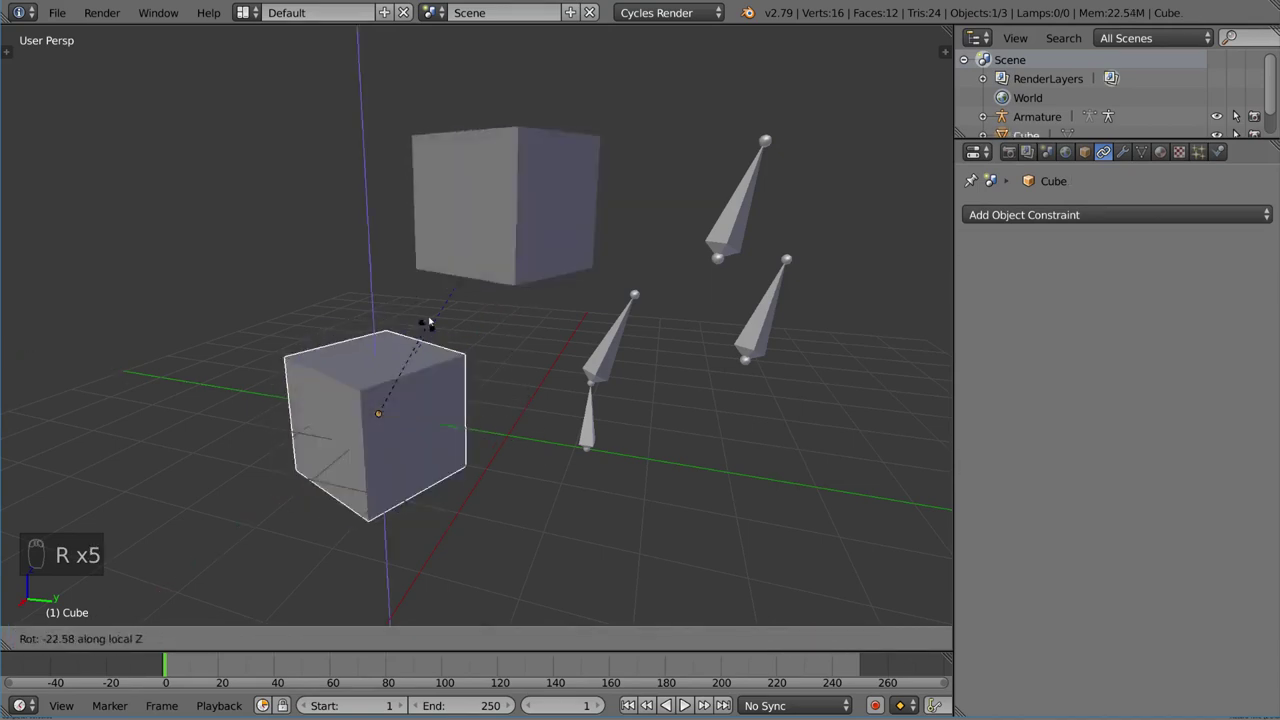
click(428, 323)
right_click(500, 206)
right_click(371, 400)
key(r)
click(413, 327)
right_click(500, 206)
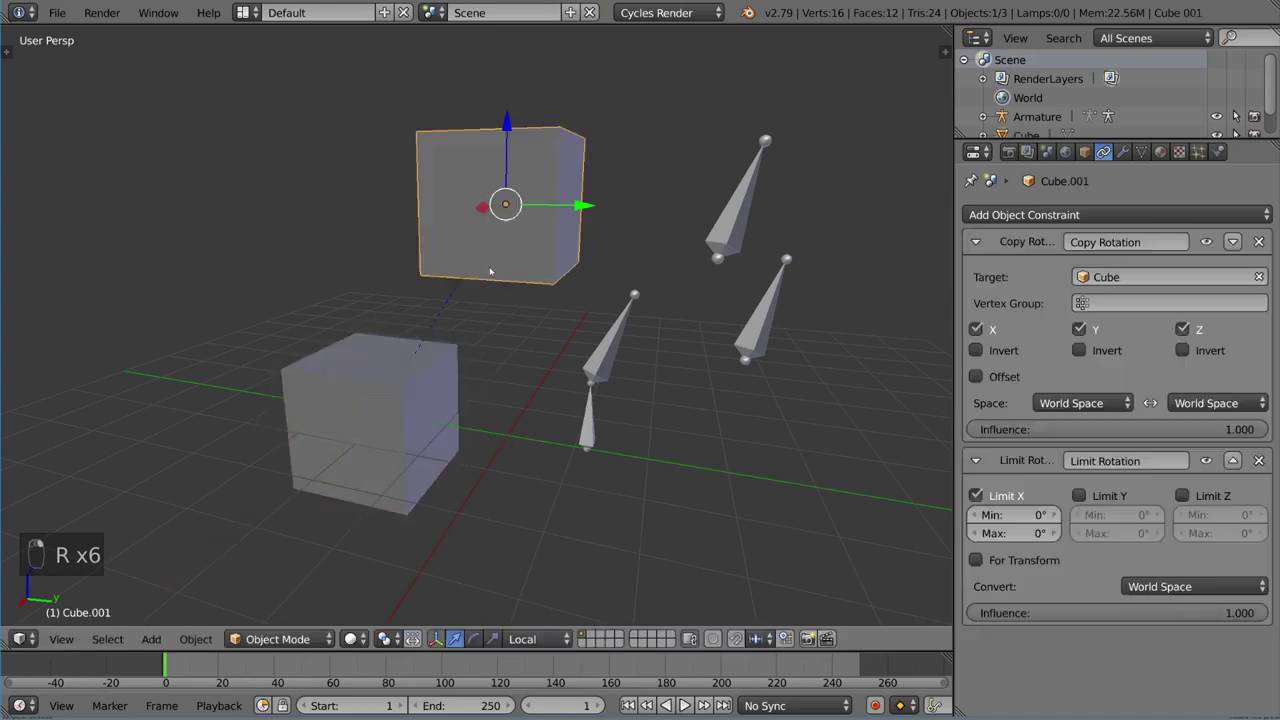
Move Cube.001's Limit Rotation above Copy Rotation, test an X rotation, then select the armature
click(1233, 461)
right_click(399, 406)
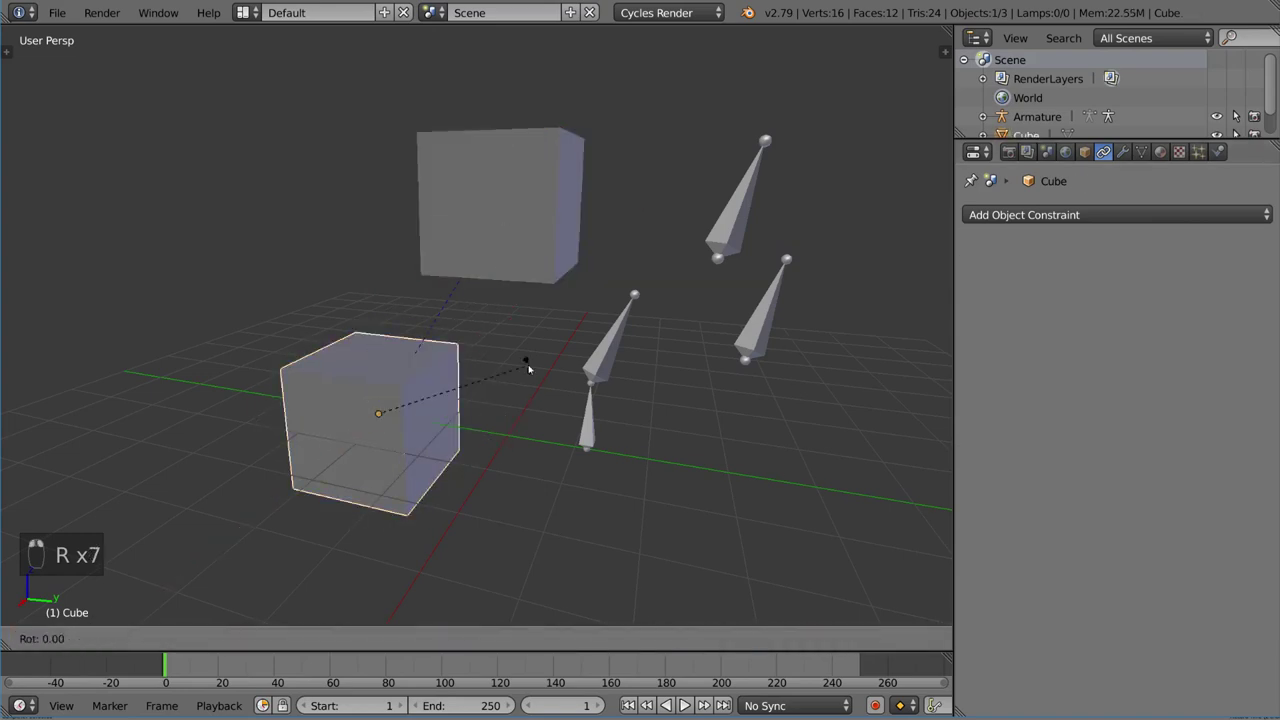
key(r)
key(x)
key(x)
right_click(586, 249)
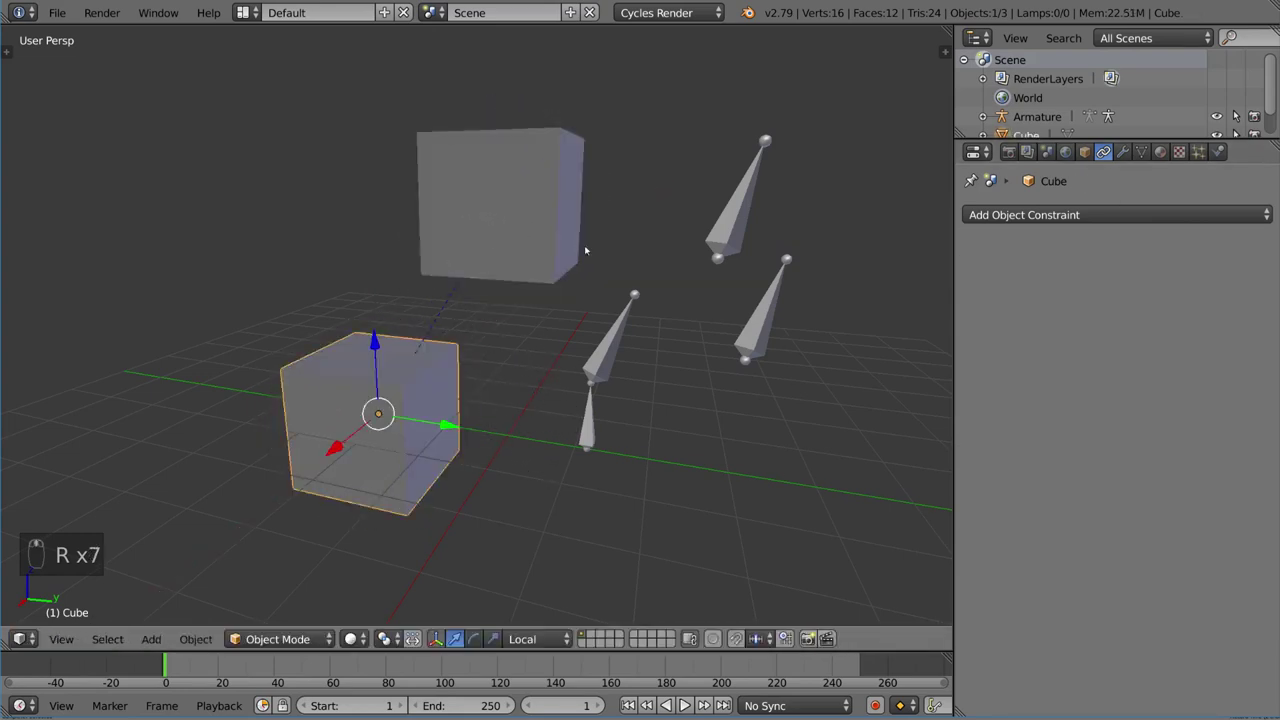
mouse_move(586, 249)
middle_down()
mouse_move(640, 260)
mouse_move(688, 229)
middle_up()
scroll(638, 263, up, 2)
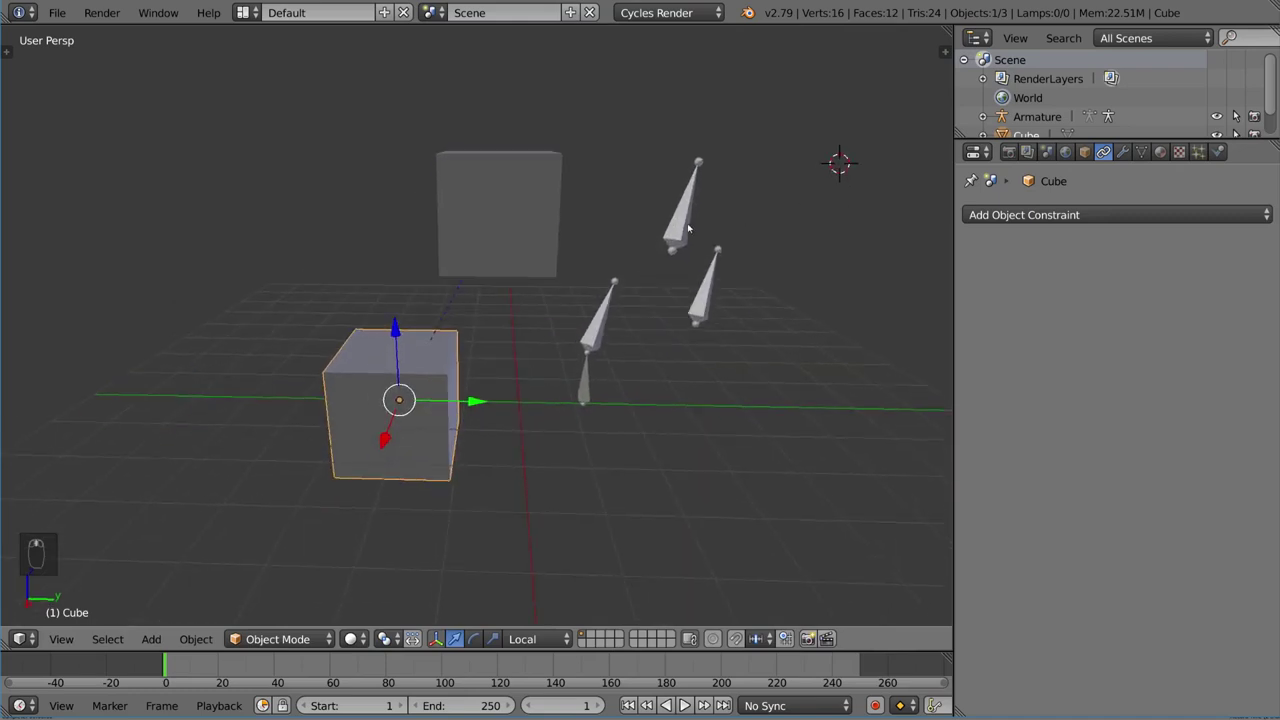
right_click(590, 322)
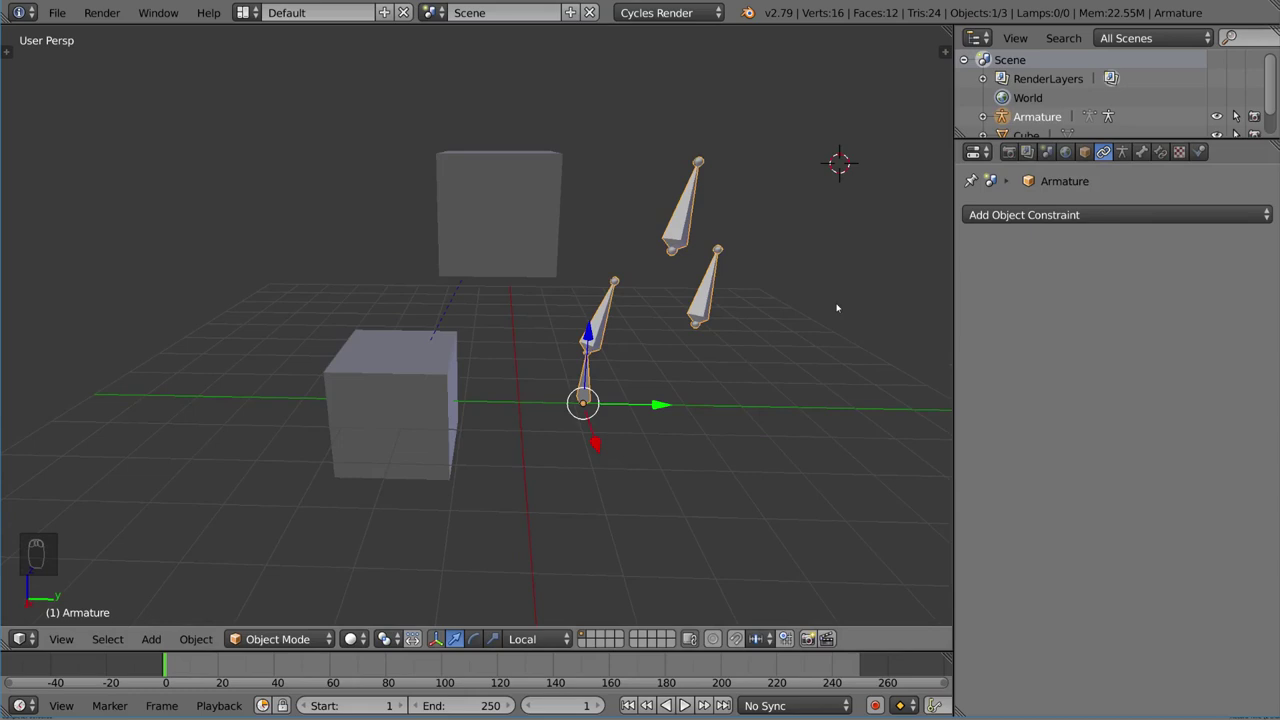